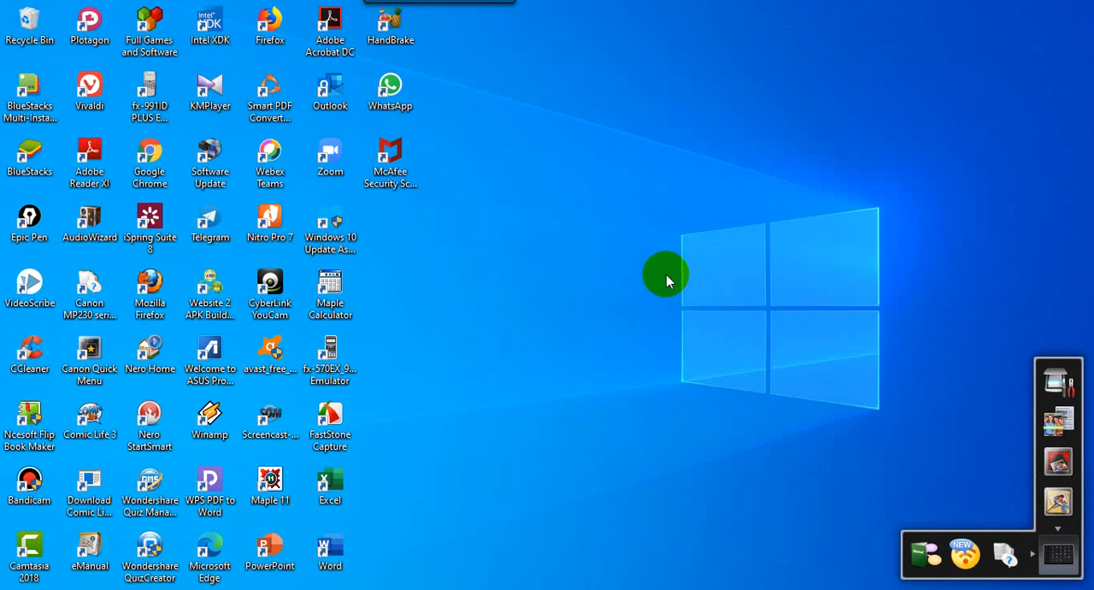
Open Google Chrome and go to the quizizz.com website.
double_click(161, 175)
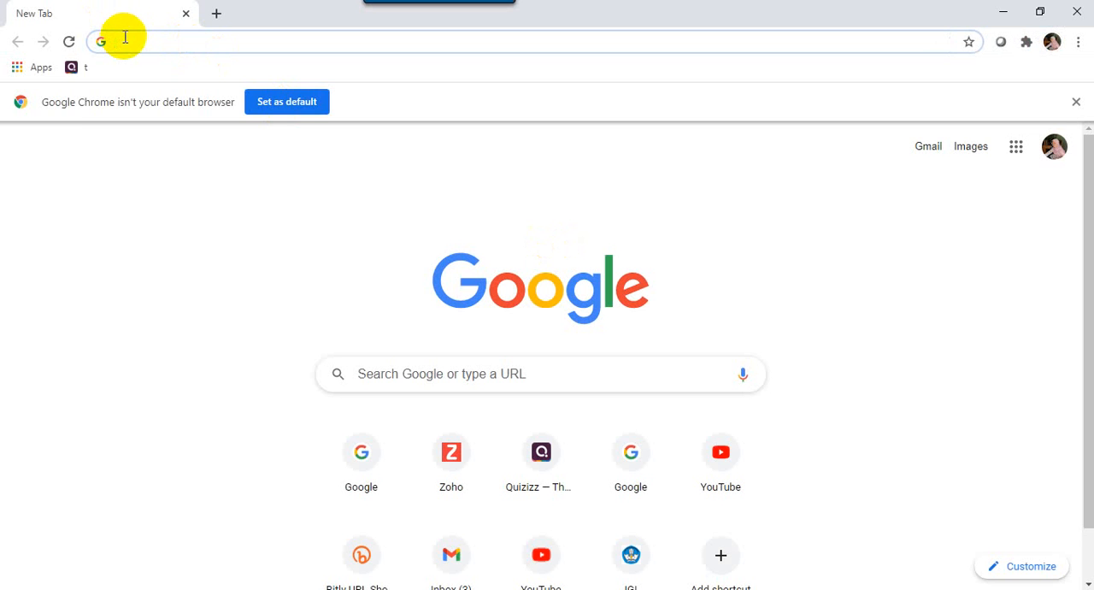
type("QUI")
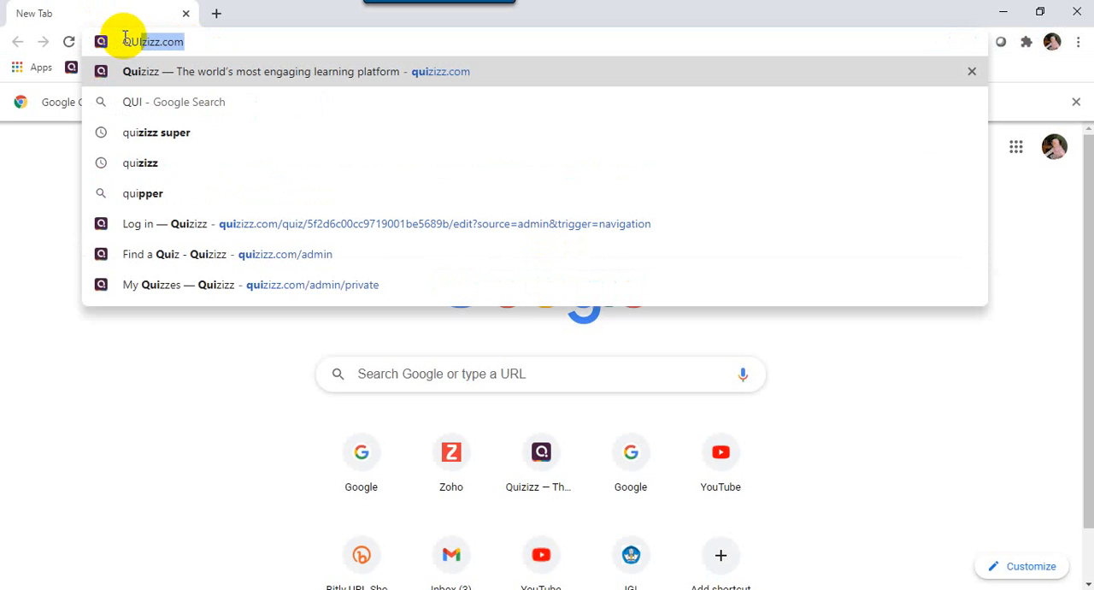
key("BackSpace")
key("BackSpace")
key("BackSpace")
key("BackSpace")
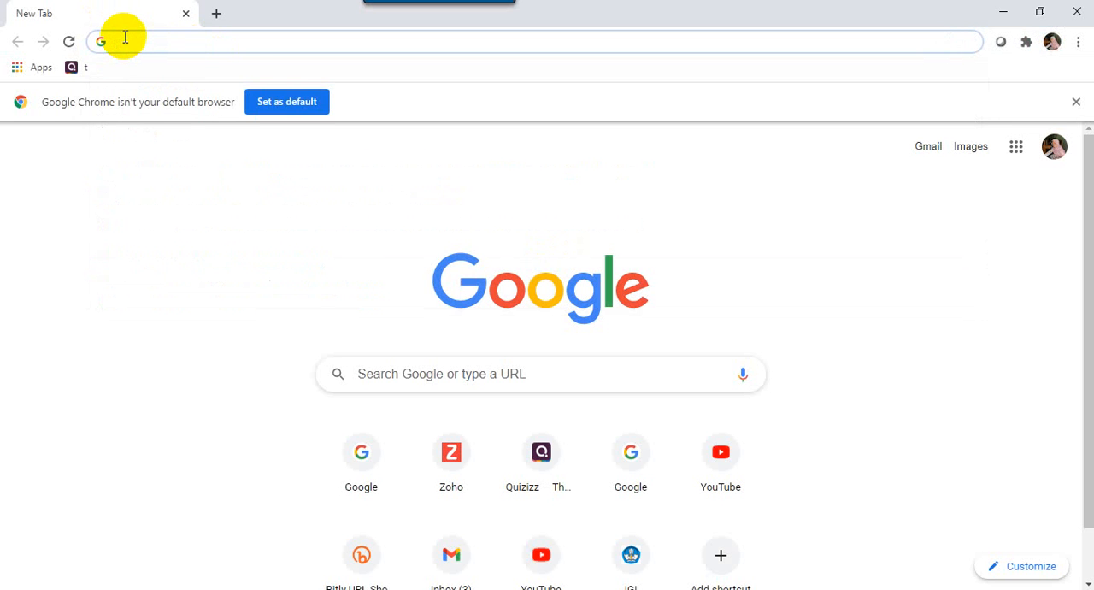
type("quiziz")
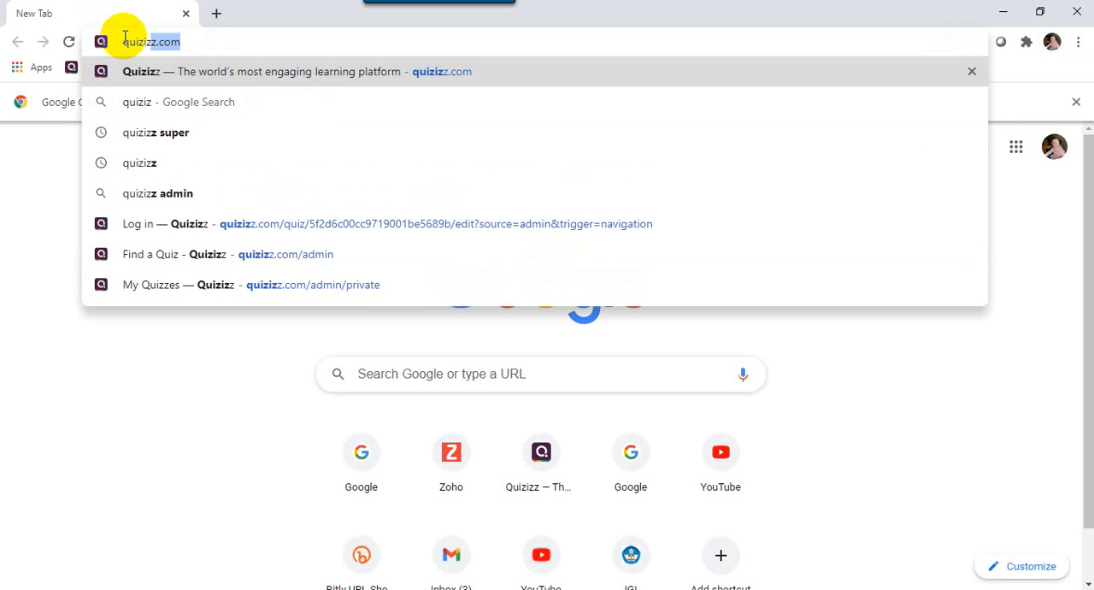
type("z")
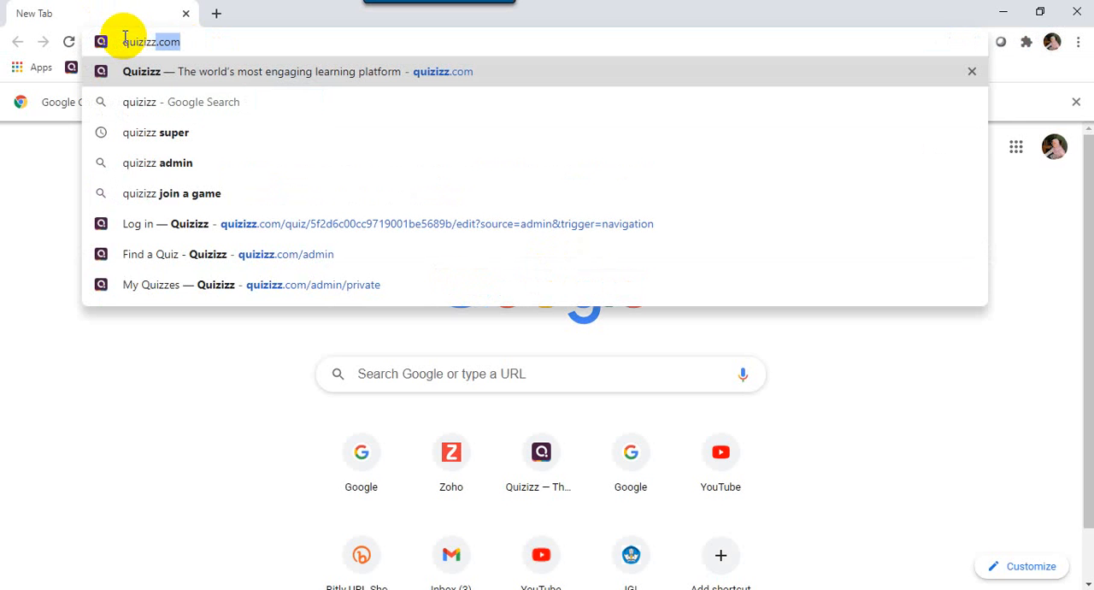
type(".")
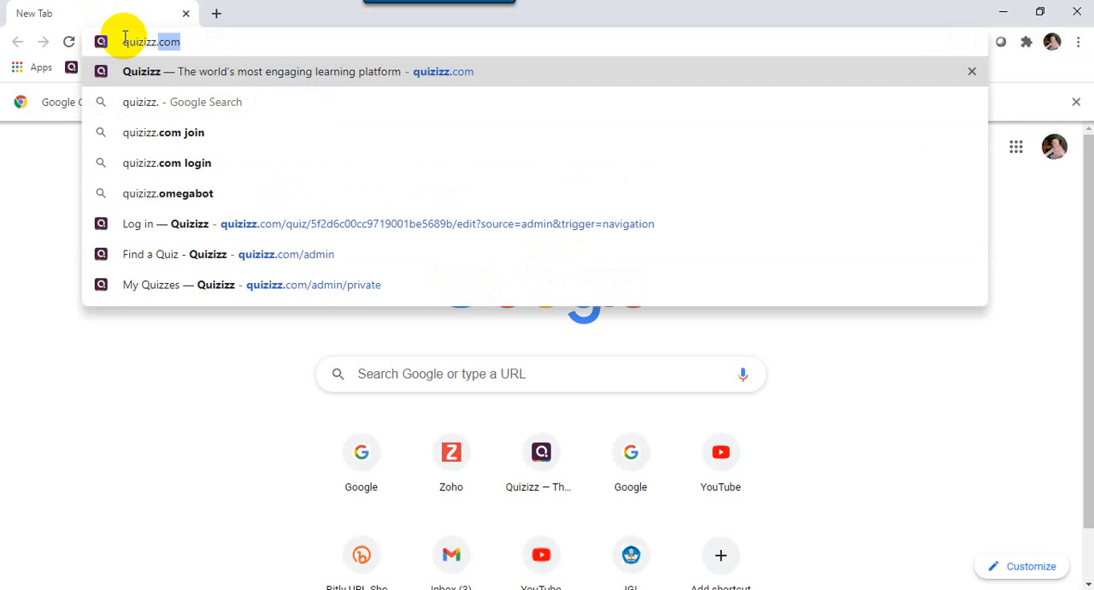
key("Return")
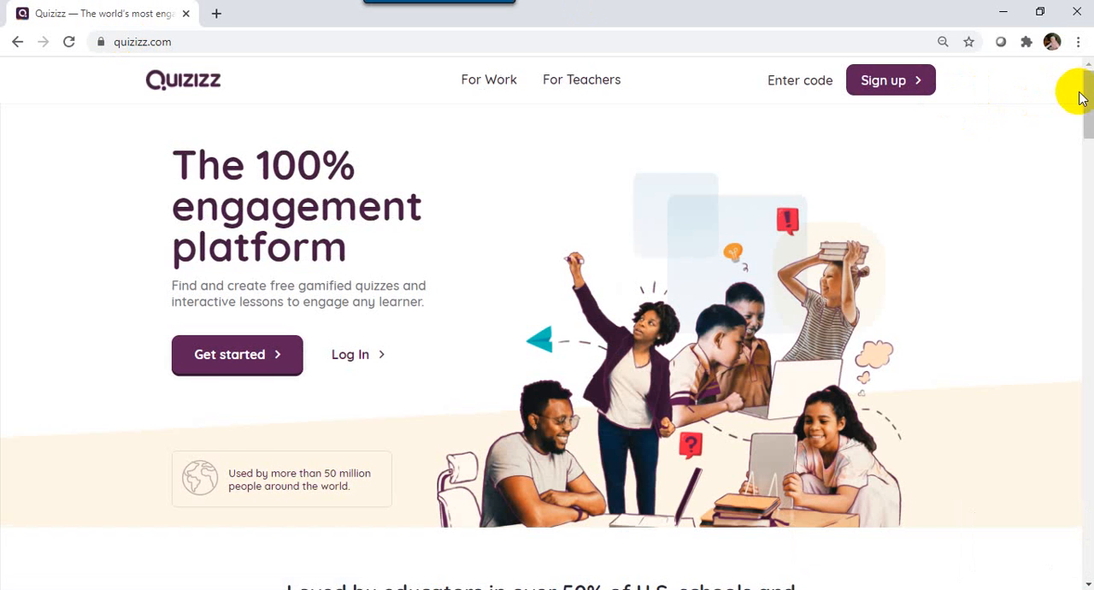
Sign up for Quizizz through Google using the teacher's IGI PYK account.
left_click(880, 86)
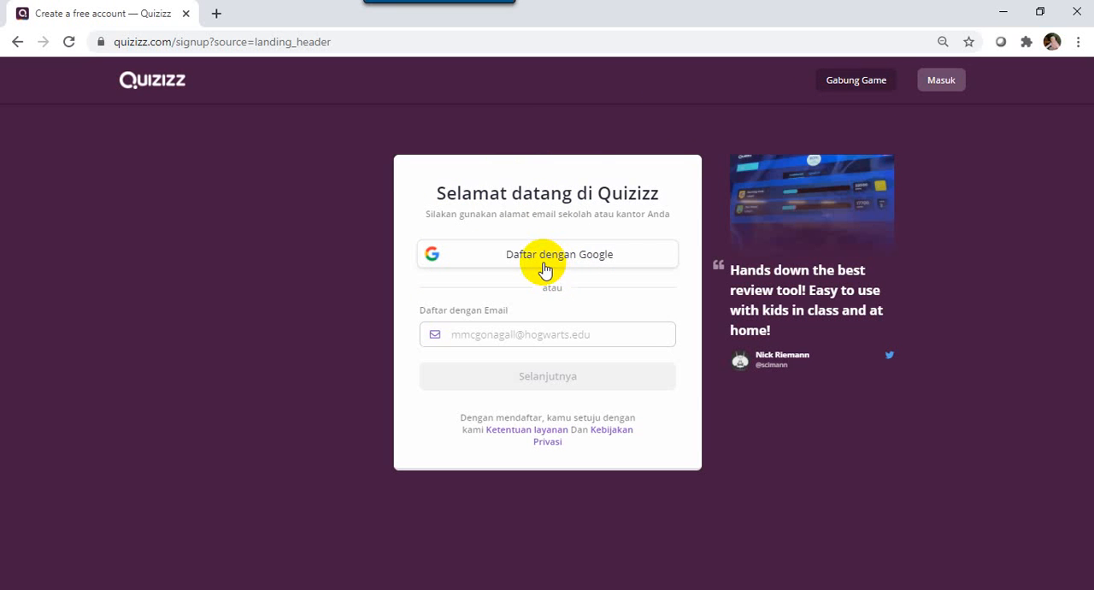
left_click(545, 268)
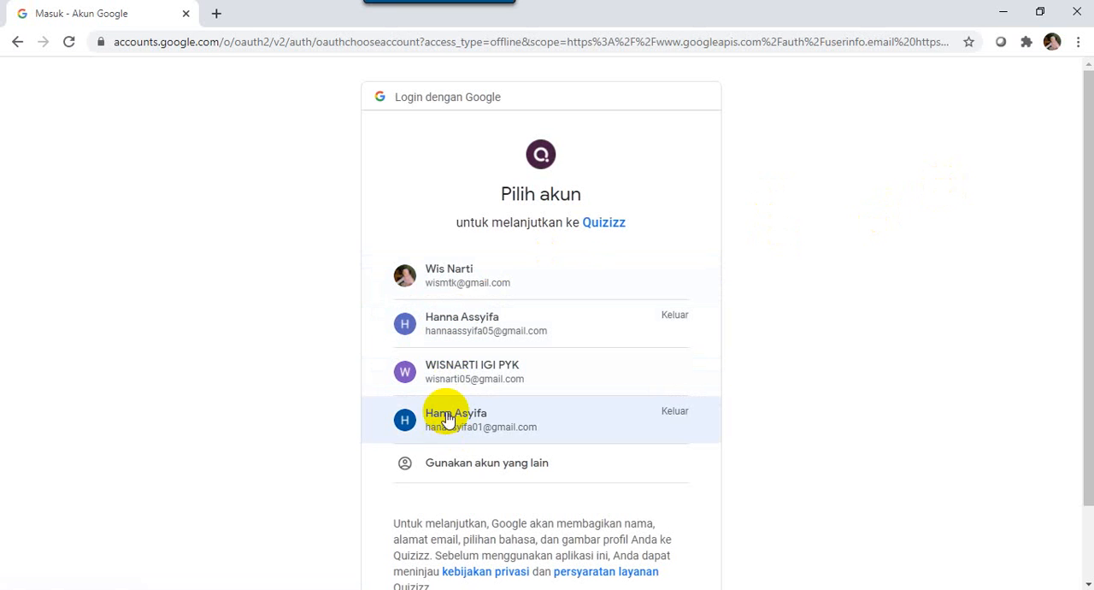
left_click(451, 360)
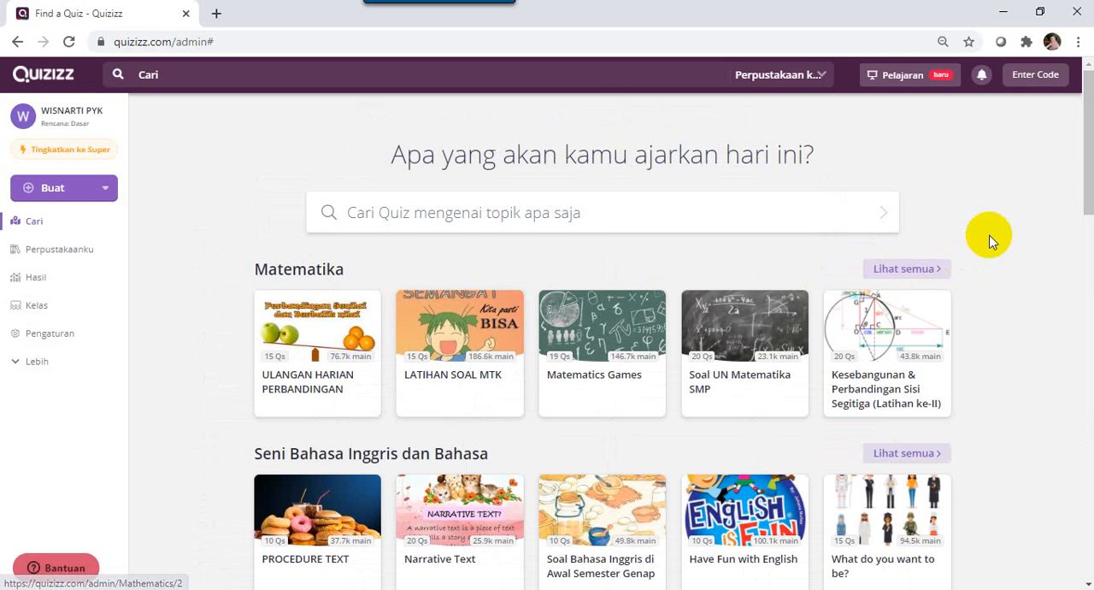
Look over the home page, checking the available content types for creation and the quiz search.
left_click_drag(1087, 179, 1087, 154)
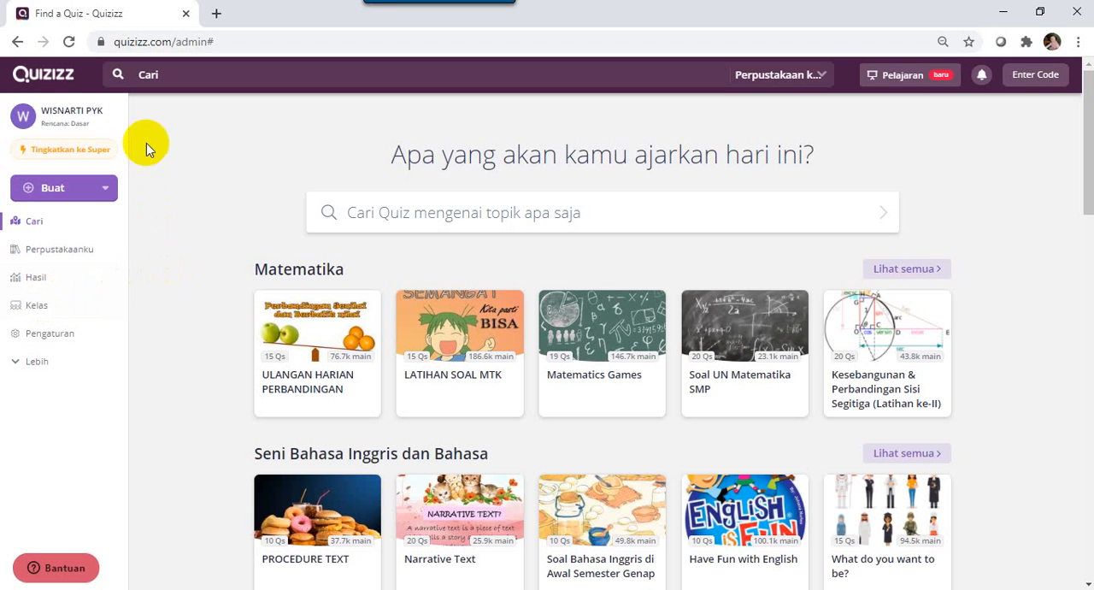
left_click(59, 188)
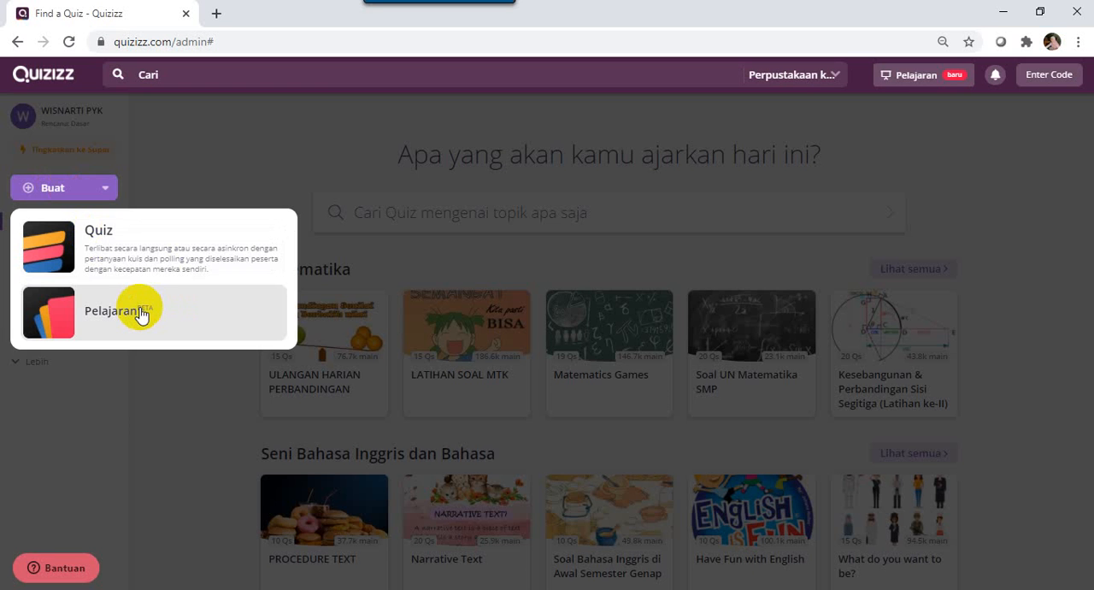
left_click(189, 386)
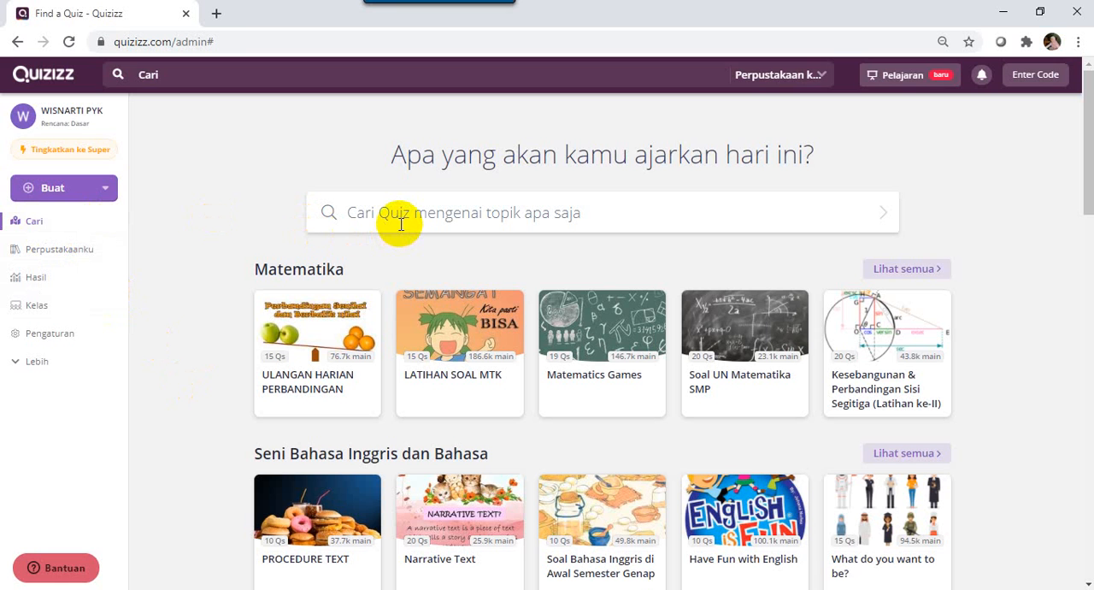
left_click(401, 224)
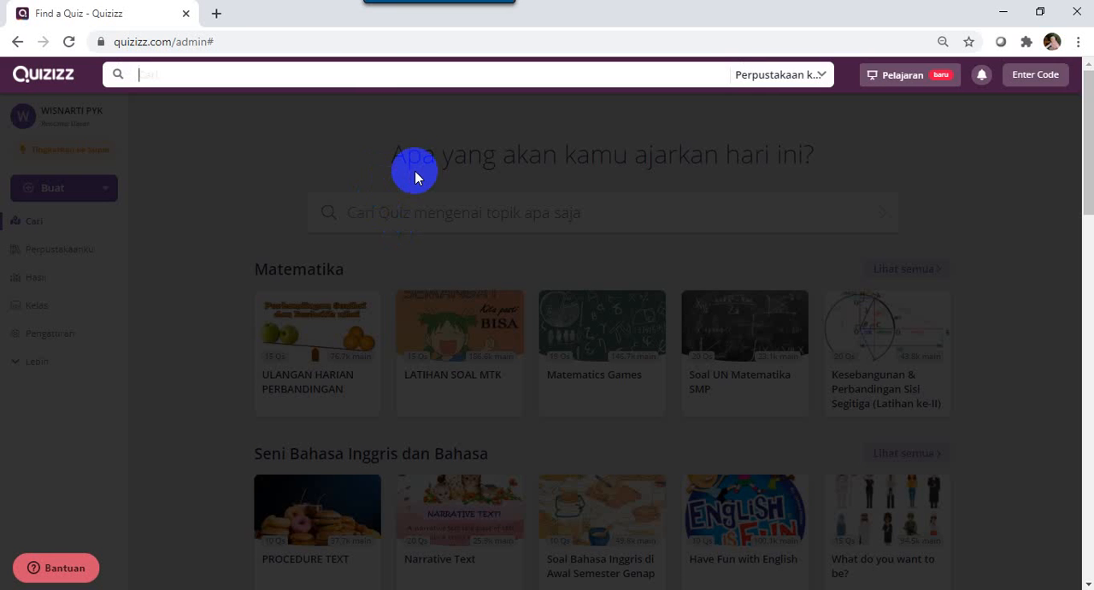
left_click(280, 148)
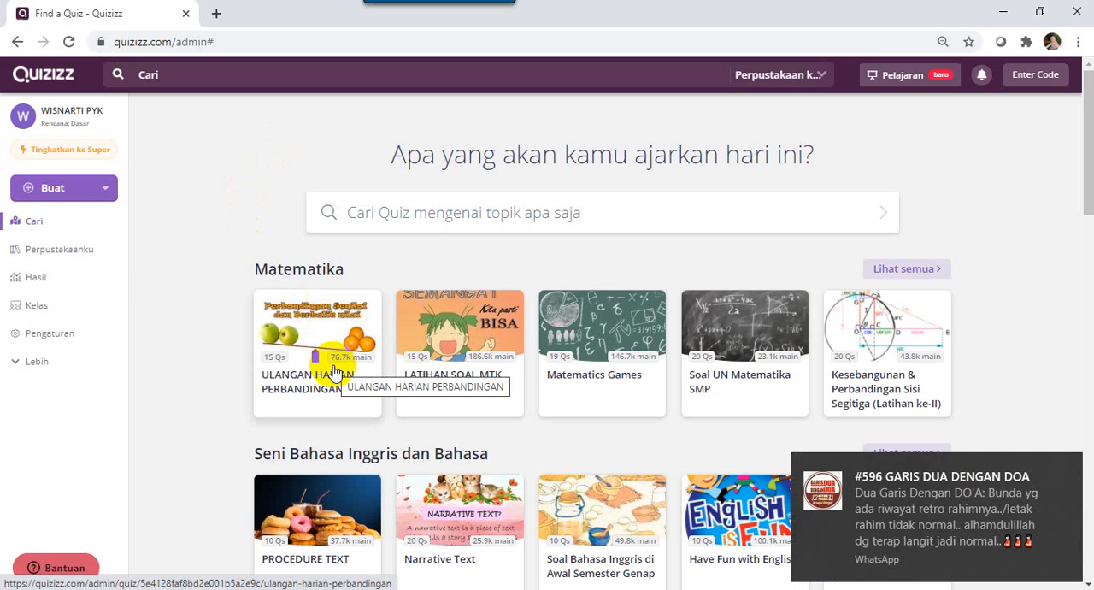
View the personal library and the reports page, checking the actions offered for the assigned BARISAN ARITMATIKA report.
left_click(83, 255)
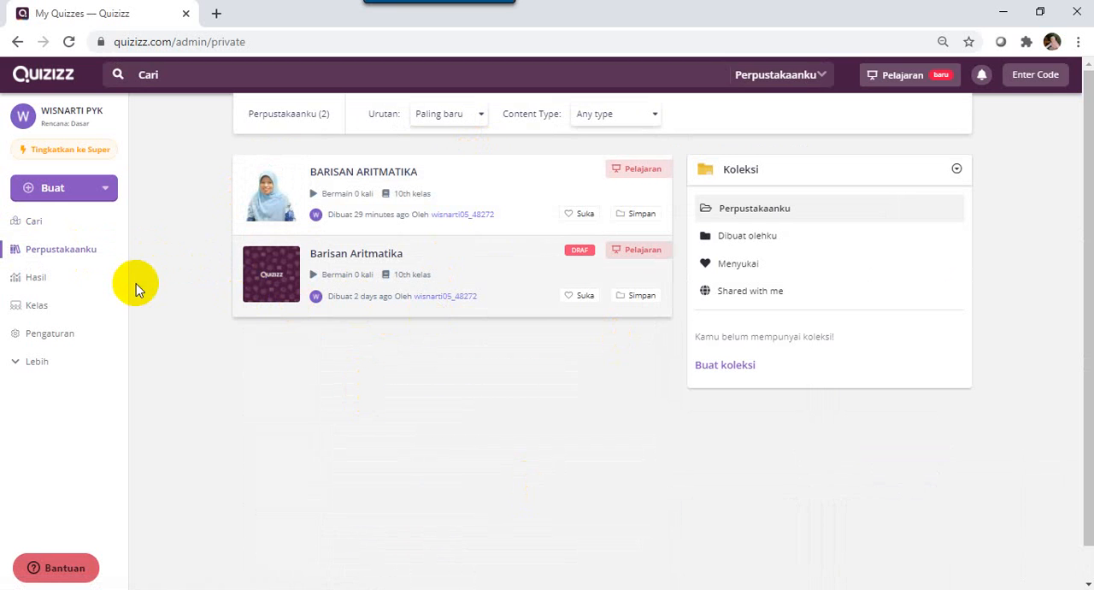
left_click(66, 279)
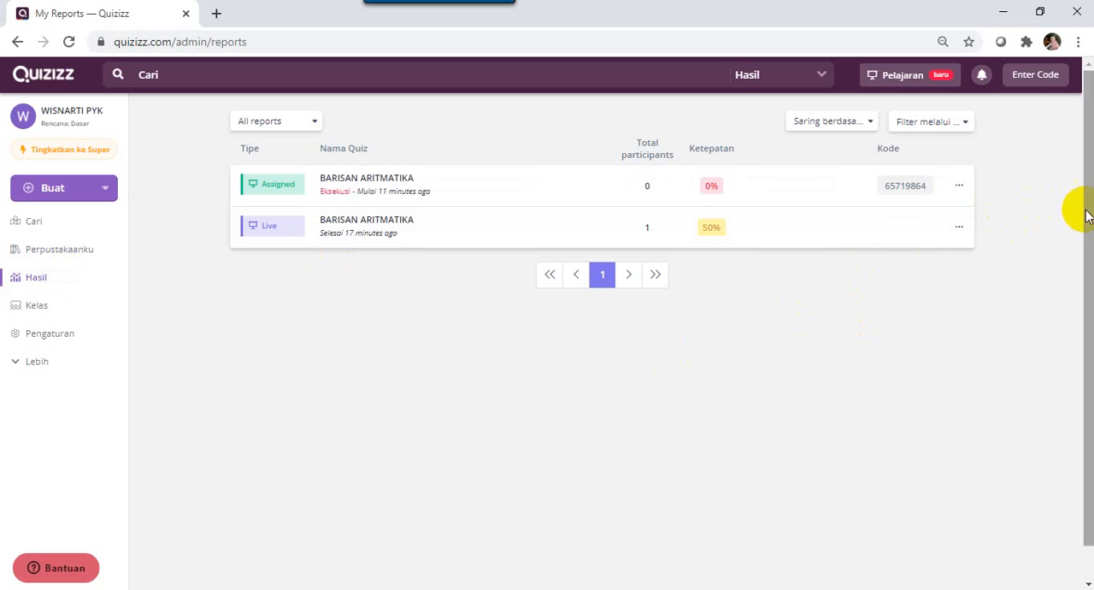
left_click(960, 186)
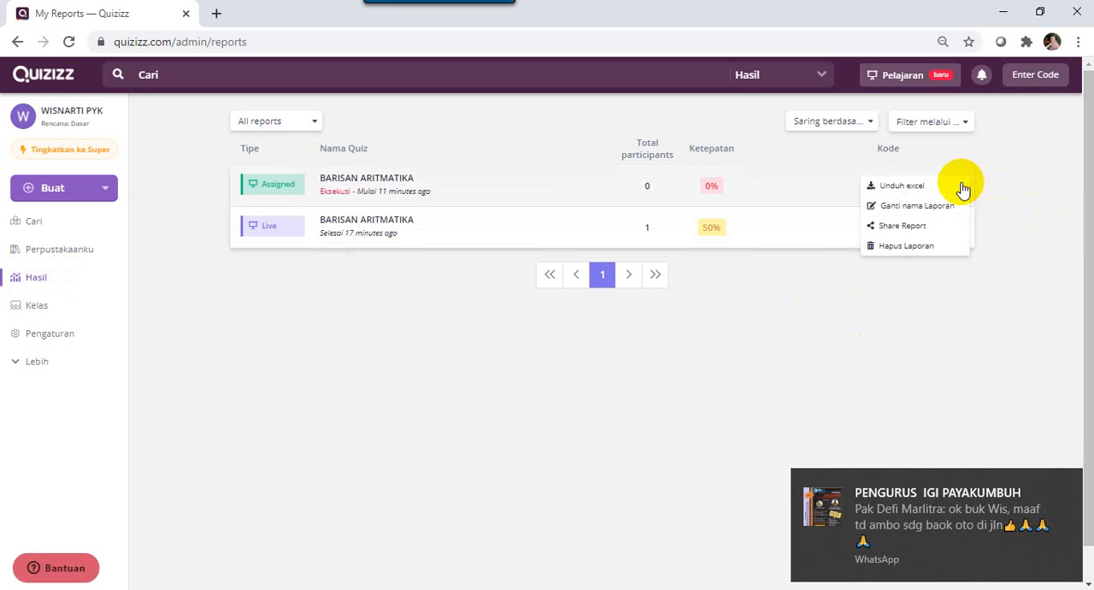
left_click(827, 343)
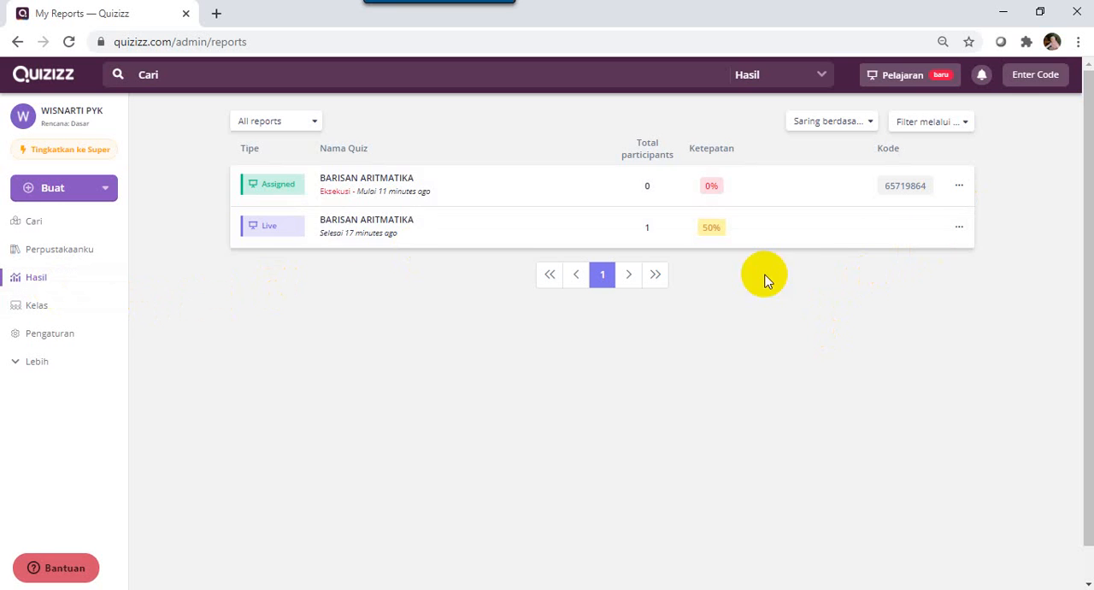
left_click(958, 186)
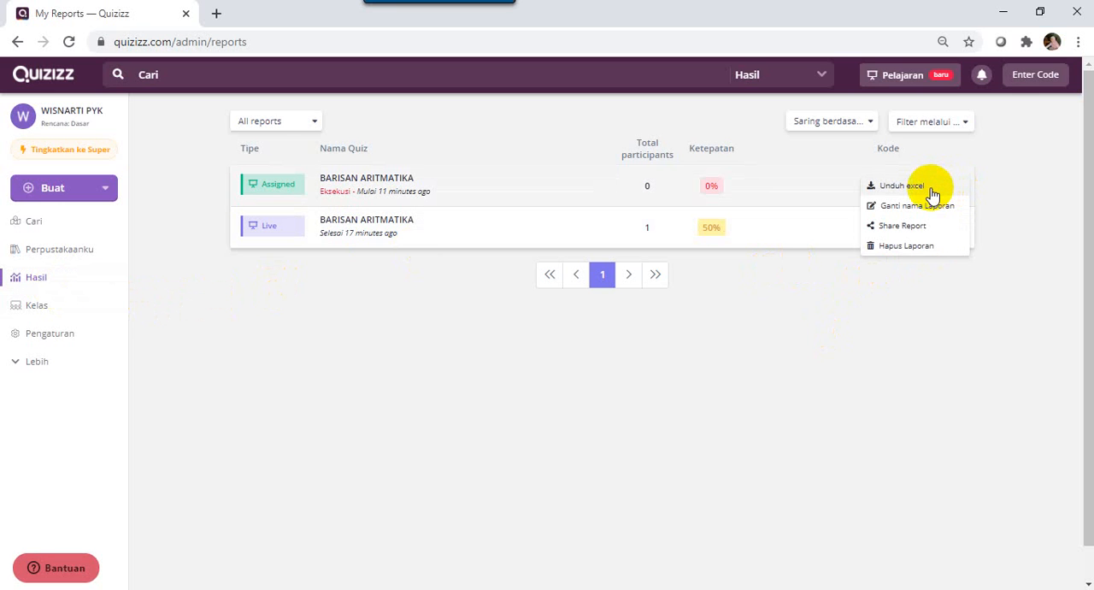
left_click(728, 360)
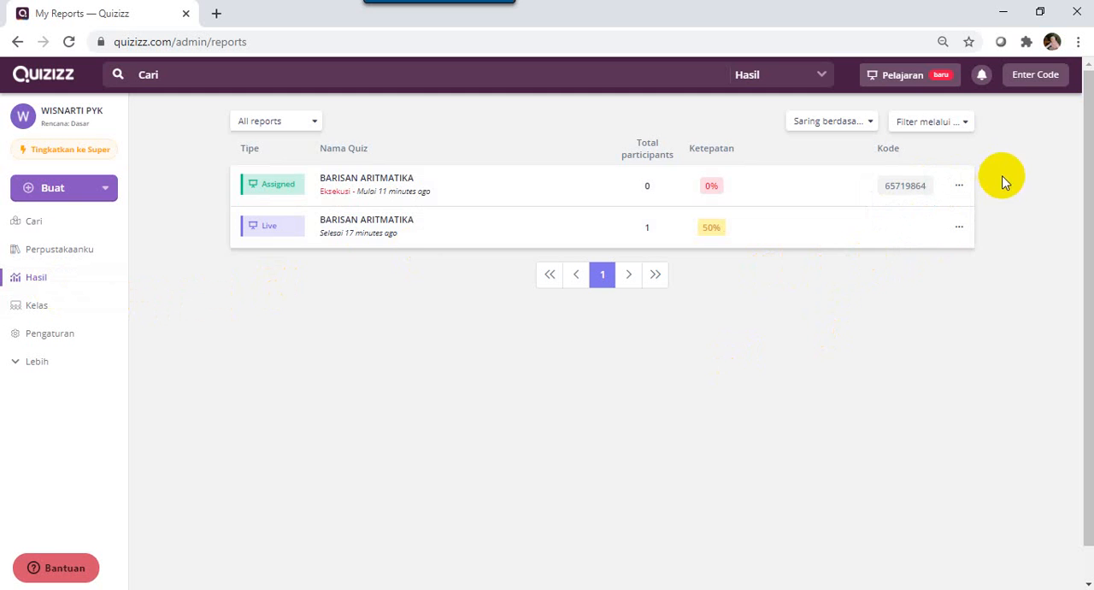
Examine the classes page with its new-class form, and reveal the additional navigation entries.
left_click(48, 307)
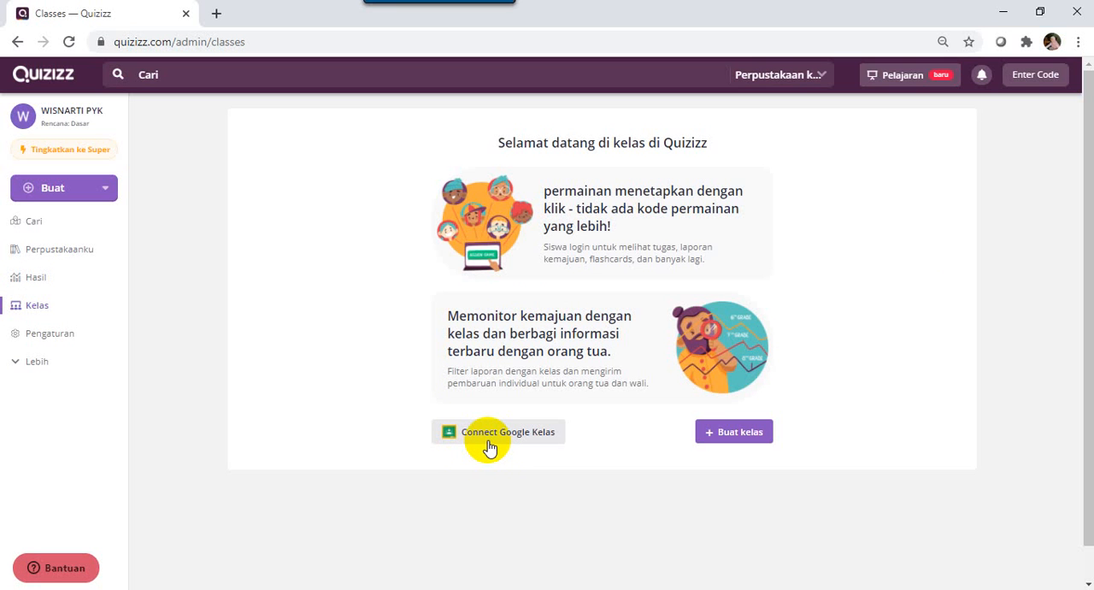
left_click(726, 432)
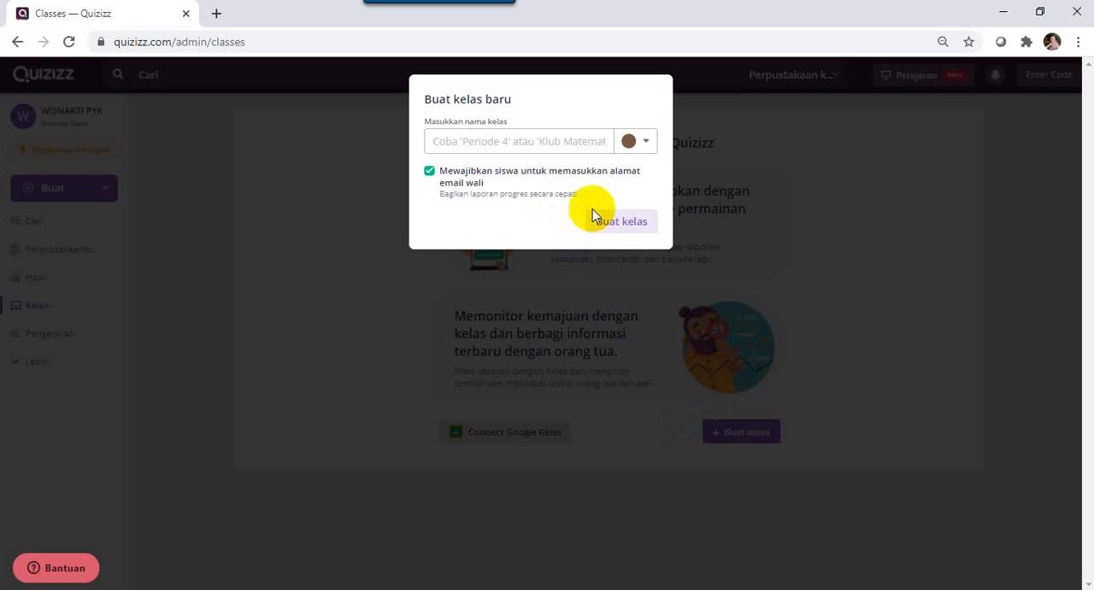
left_click(721, 213)
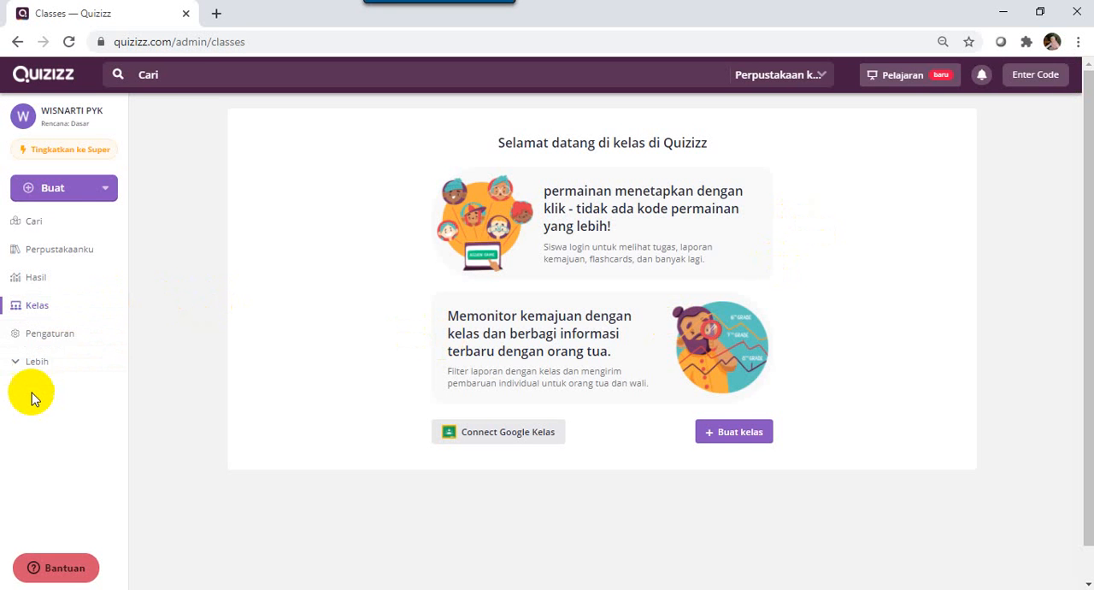
left_click(31, 361)
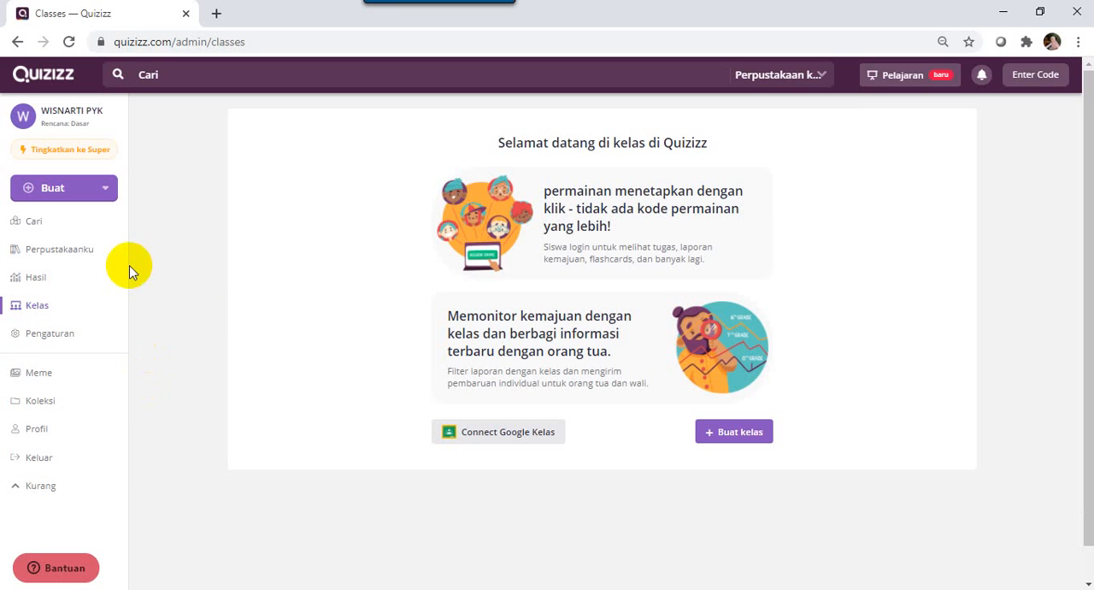
Start a new lesson (Pelajaran) and title it BARISAN ARITMATIKA.
left_click(88, 188)
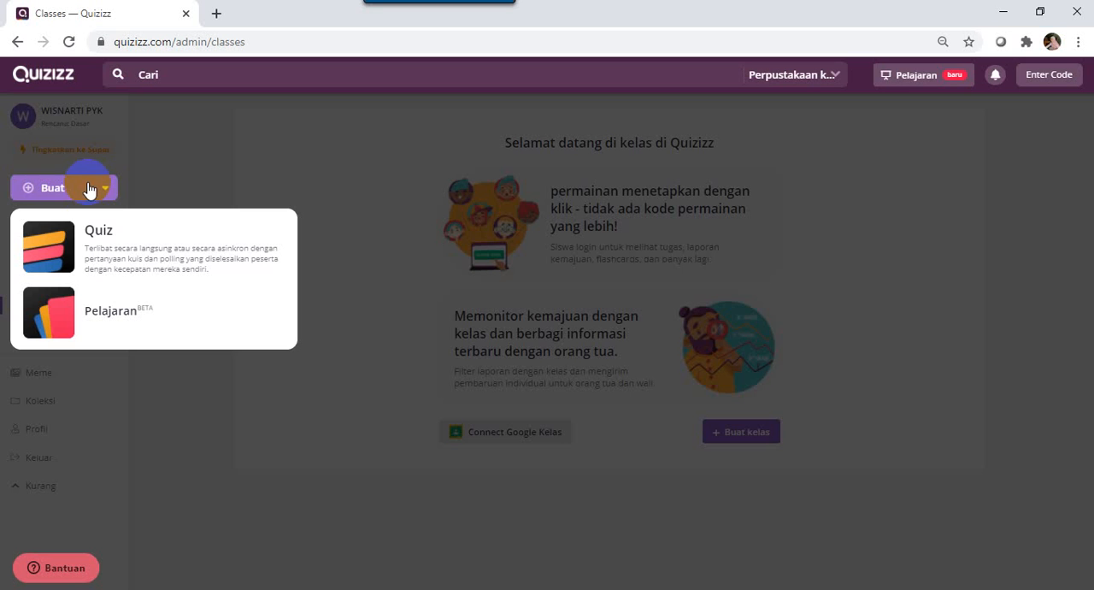
left_click(107, 327)
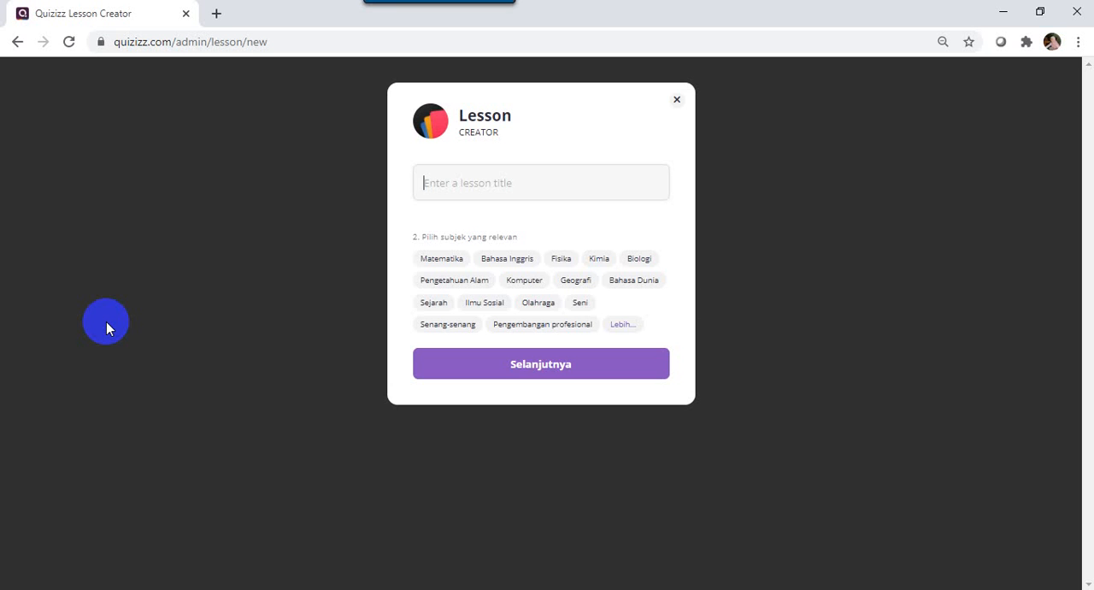
type("BARISAN ")
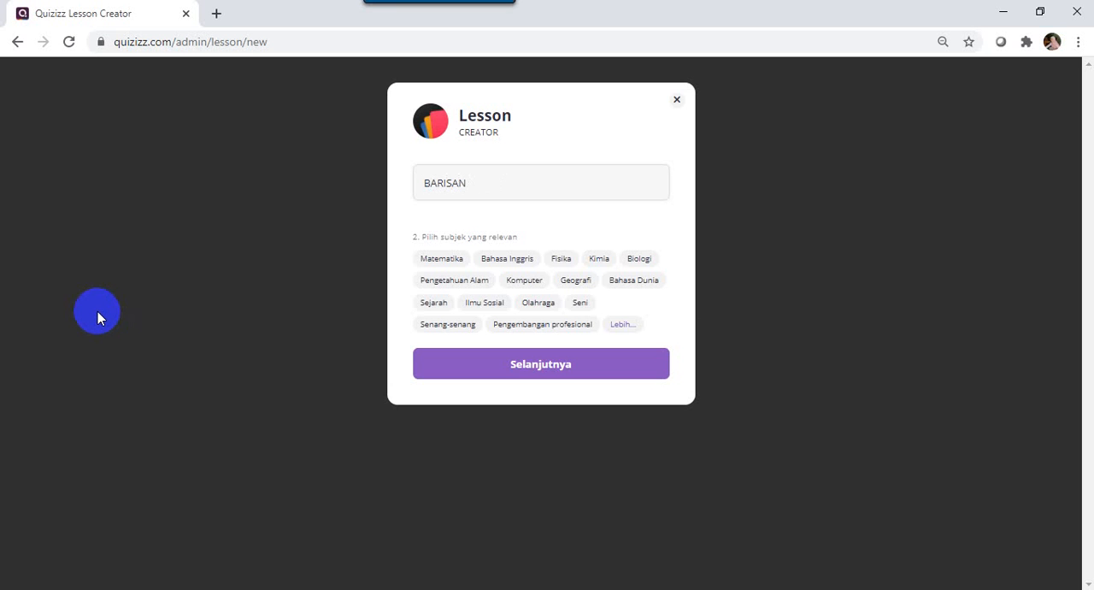
type("ARITMATIKA")
Assign the subjects Matematika and Lainnya to the new lesson and continue to its slide editor.
left_click(431, 281)
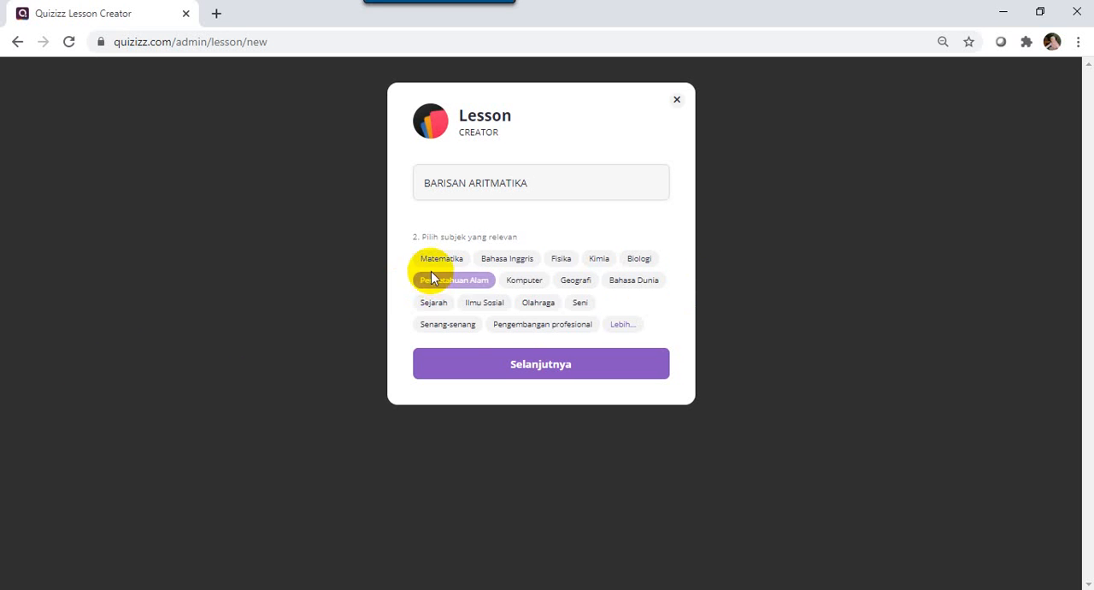
left_click(612, 328)
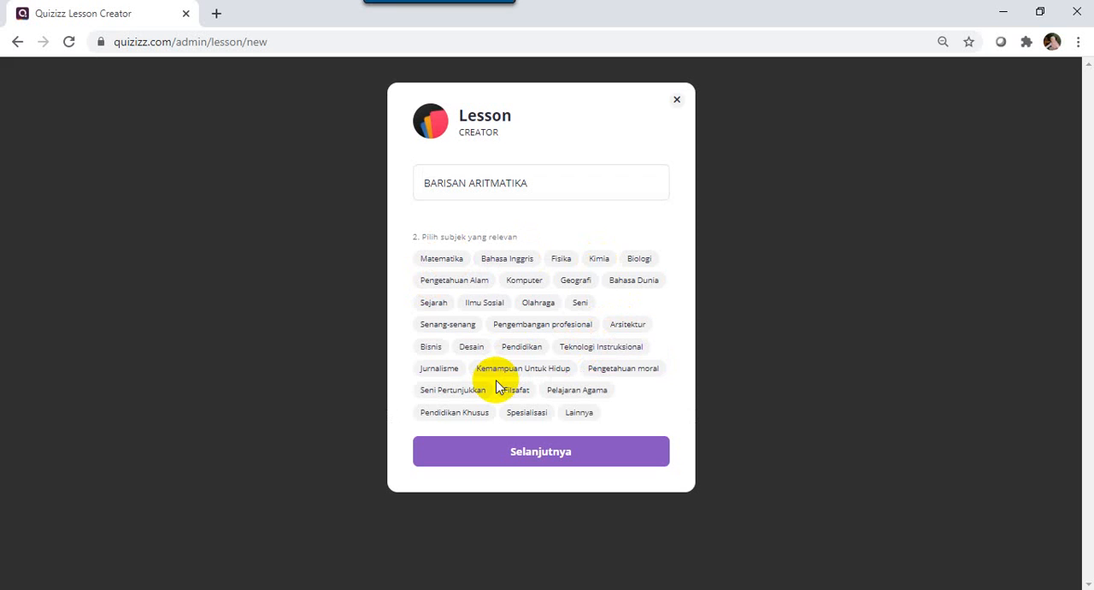
left_click(570, 416)
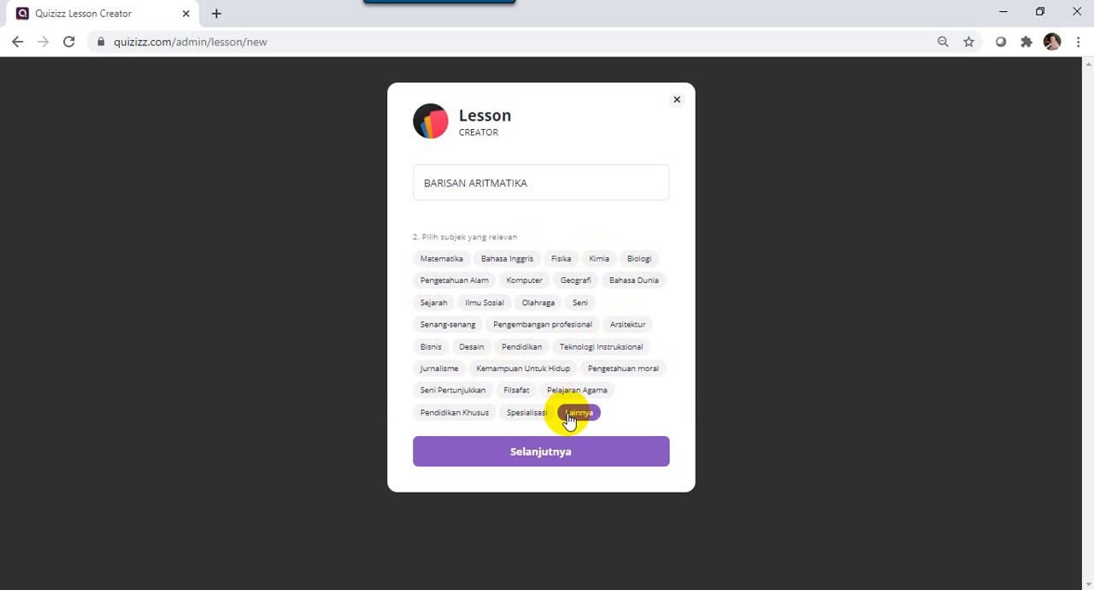
left_click(452, 264)
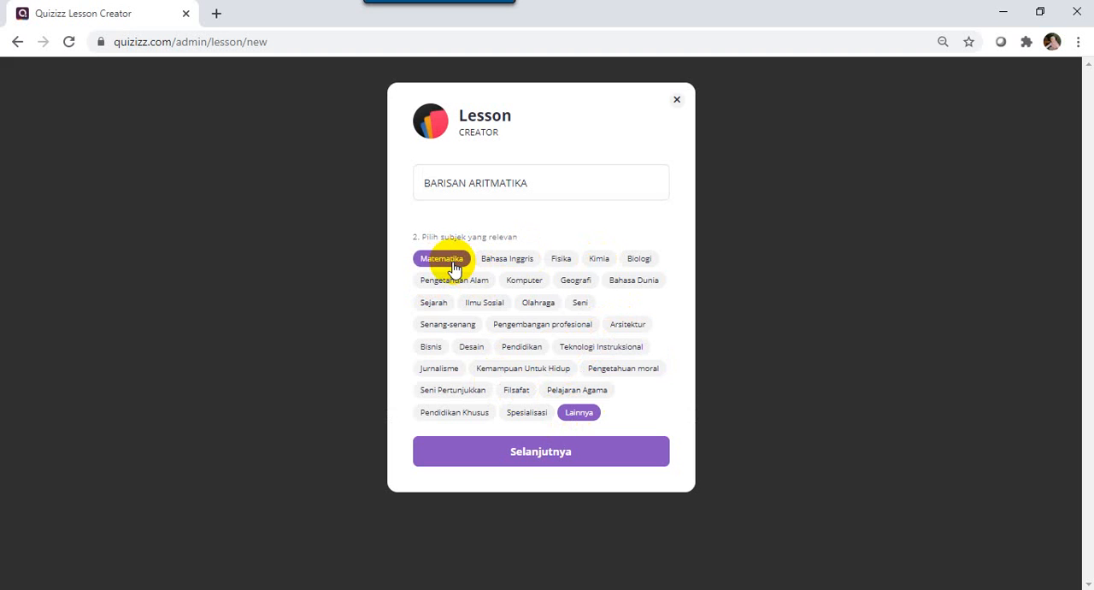
left_click(538, 459)
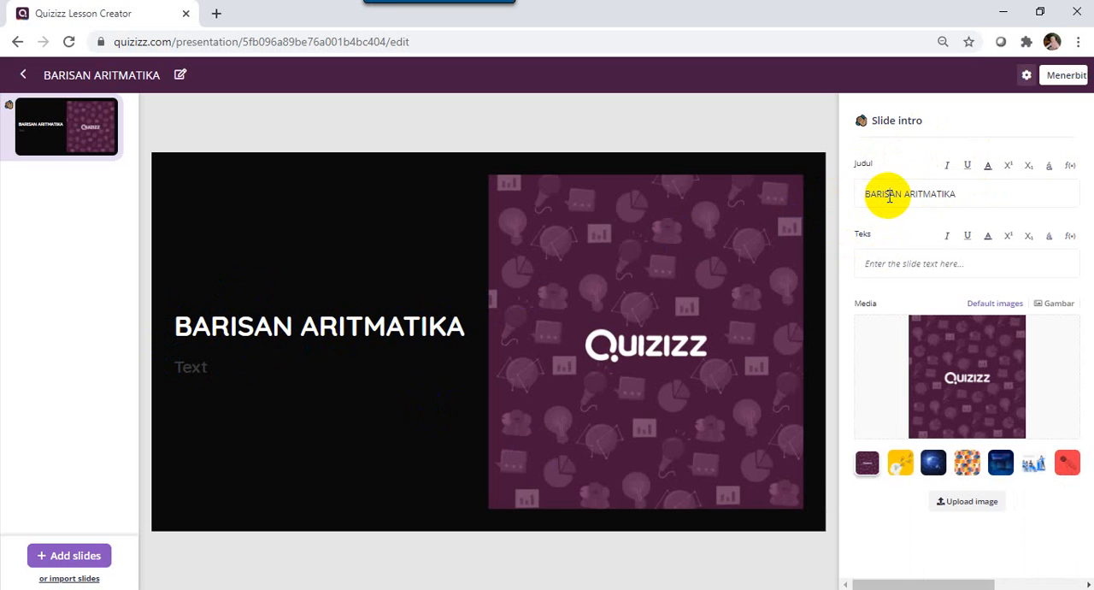
Enter "Bersama Ibu" followed by the teacher's name as the intro slide's text.
left_click(866, 267)
type("Bersama ")
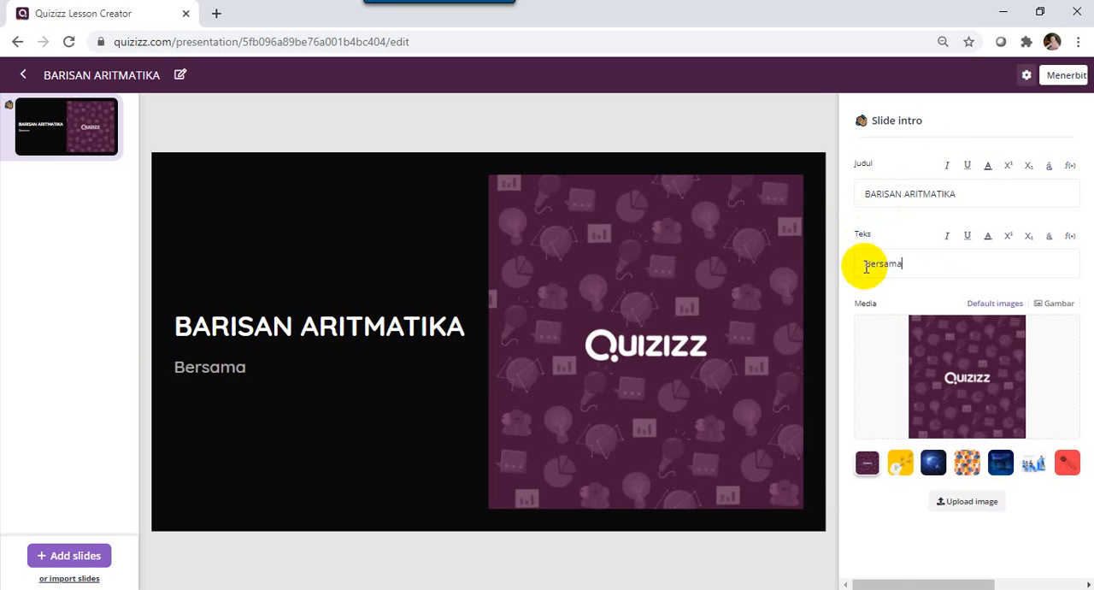
type("Ibu Wisnarti")
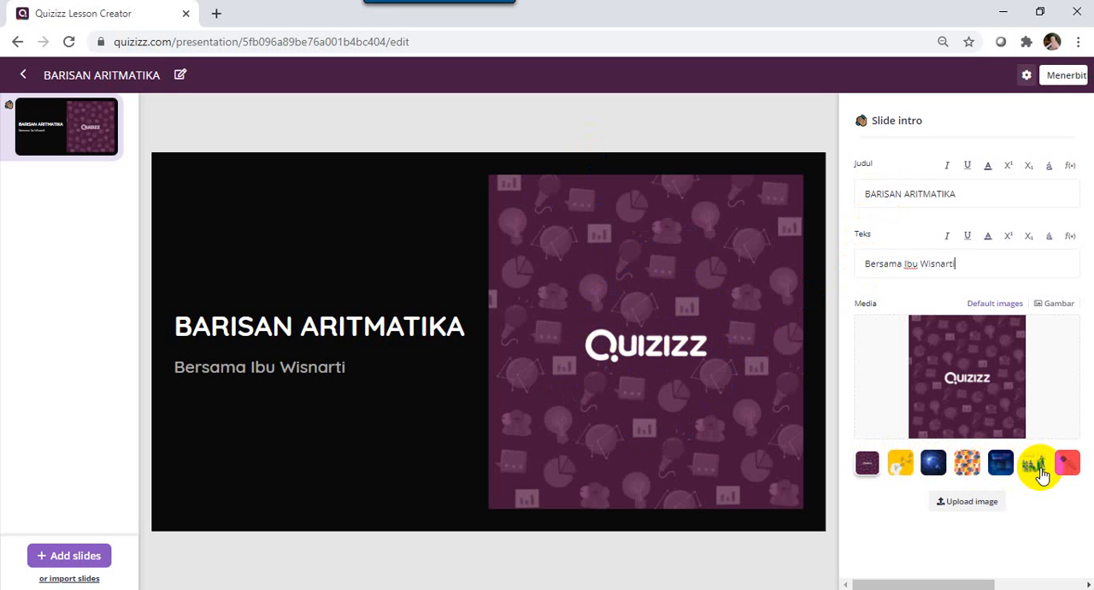
Try the crowd illustration and the laptop picture from the default images on the intro slide.
left_click(968, 470)
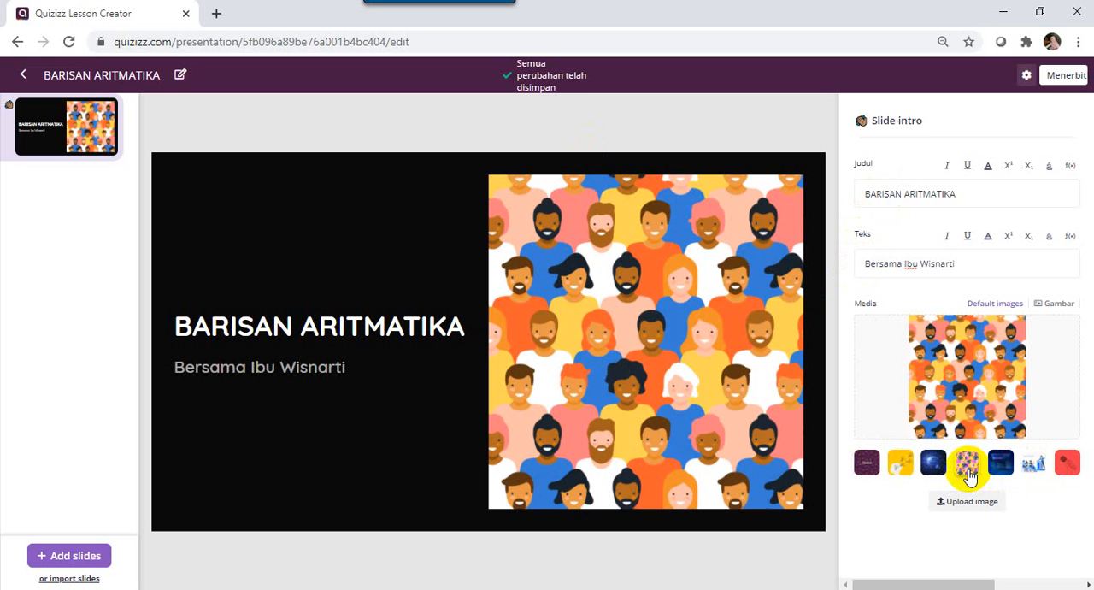
left_click(1000, 464)
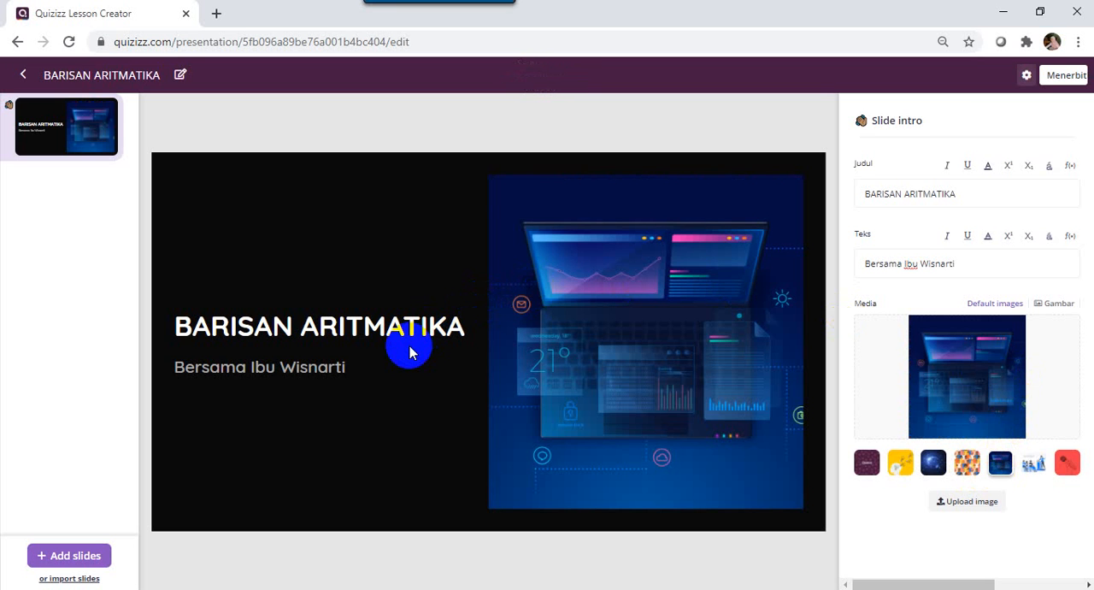
Upload foto IGI transparan.jpeg from the Downloads folder as the intro slide's image, and remove it again.
left_click(1050, 305)
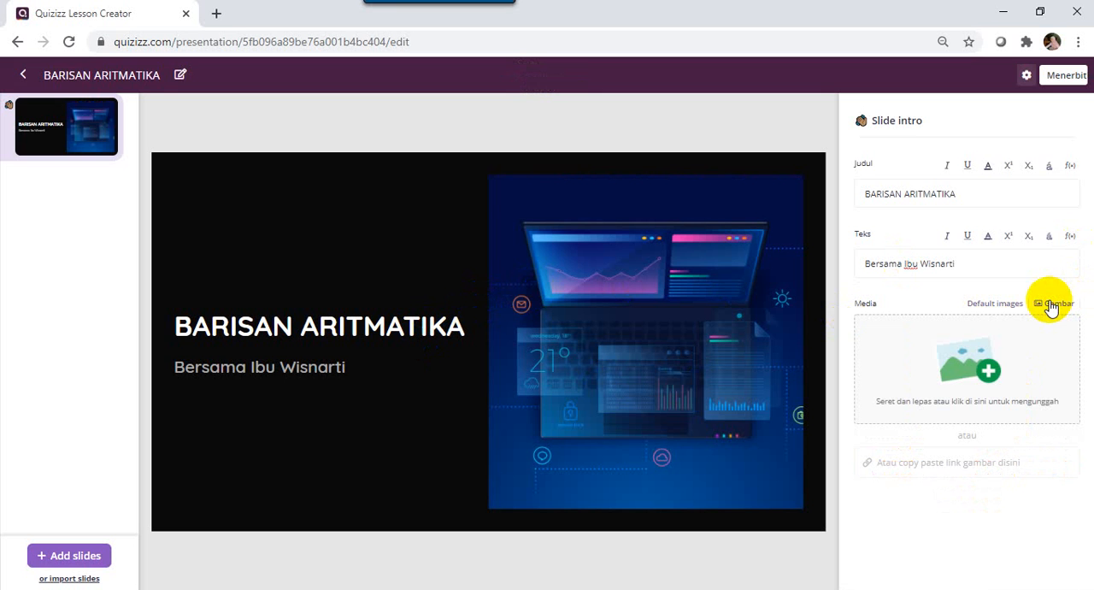
left_click(1002, 369)
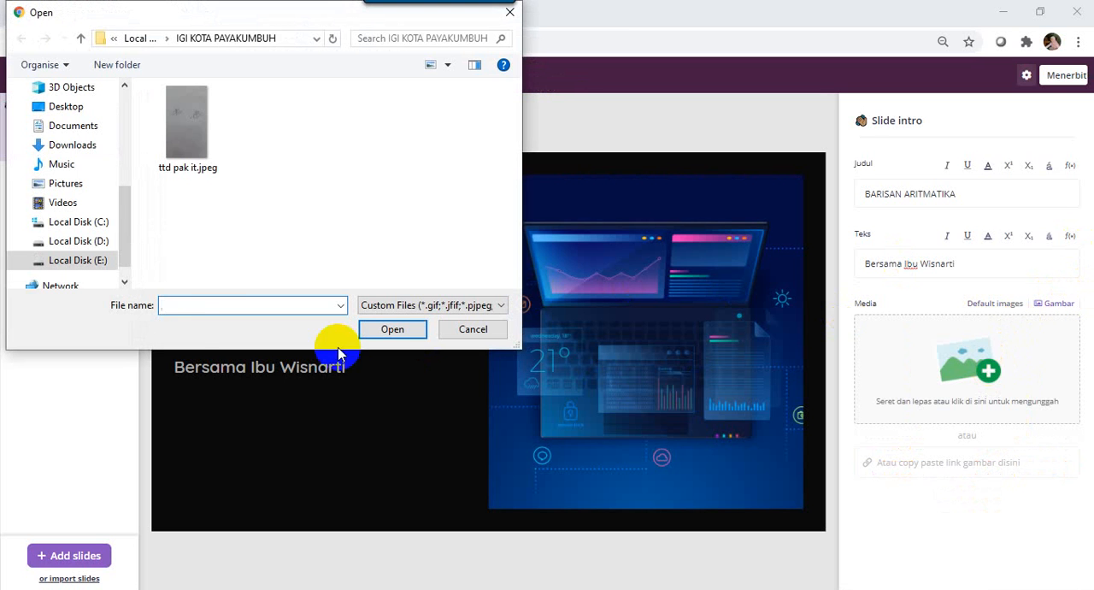
left_click(74, 144)
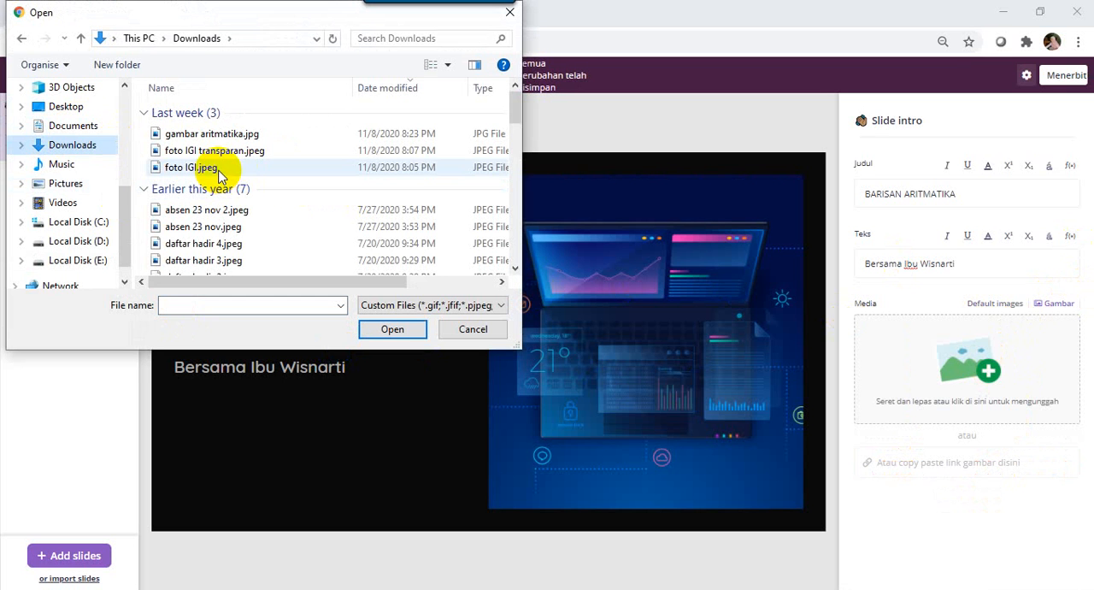
left_click(214, 154)
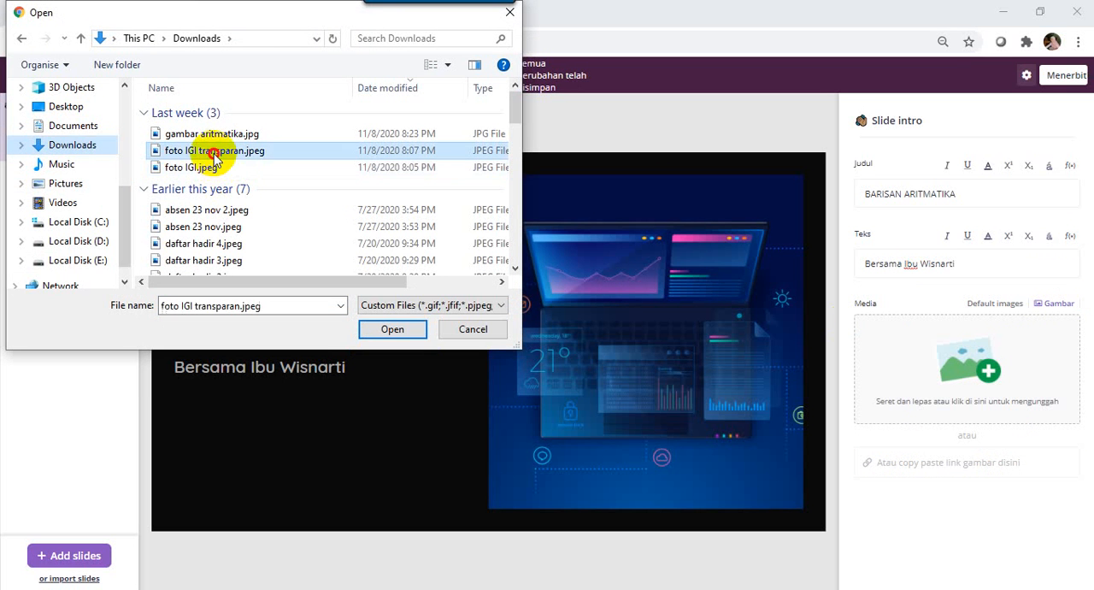
left_click(390, 326)
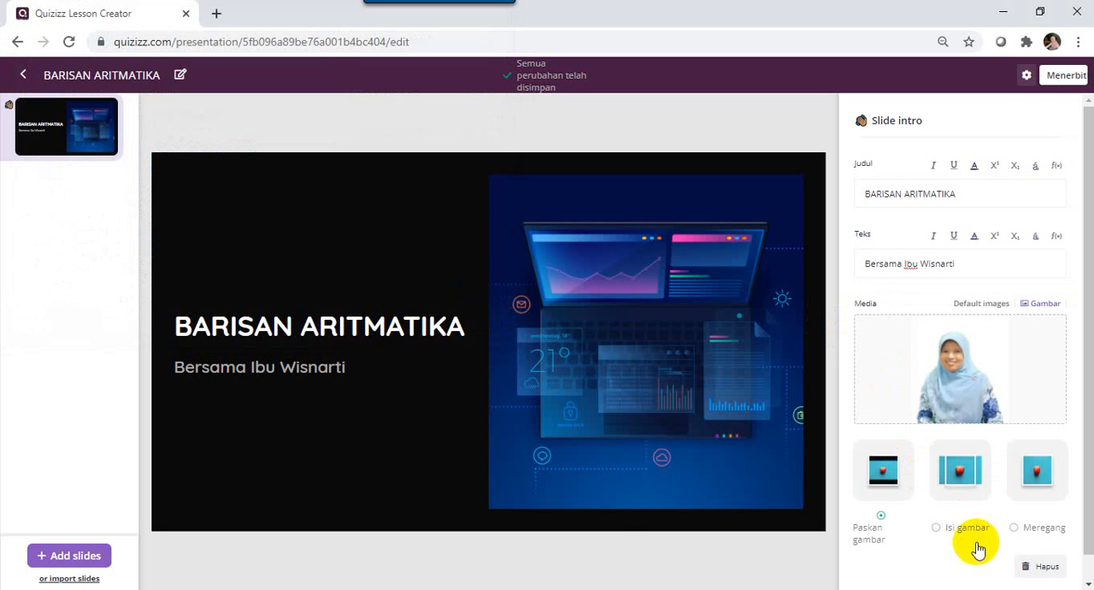
left_click(1042, 566)
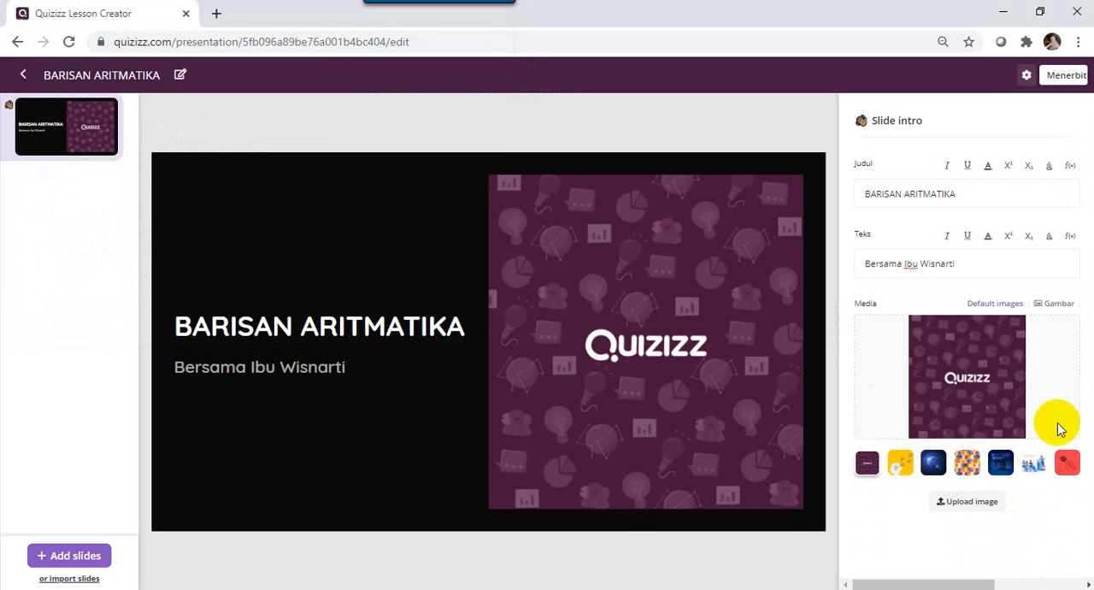
Upload foto IGI transparan.jpeg from the Downloads folder as the intro slide's own image.
left_click(1046, 309)
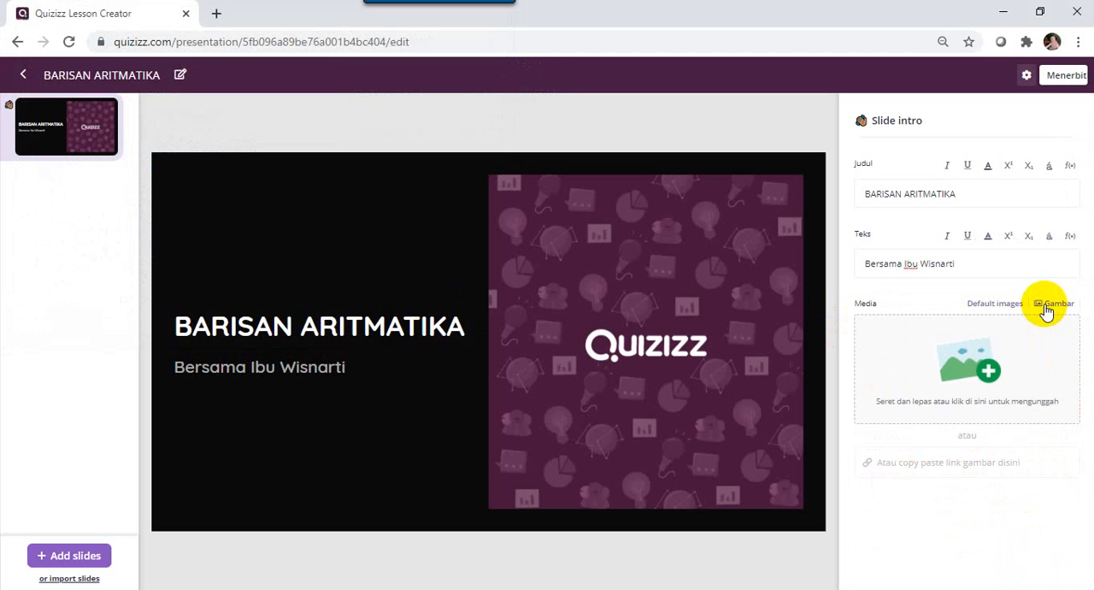
left_click(987, 374)
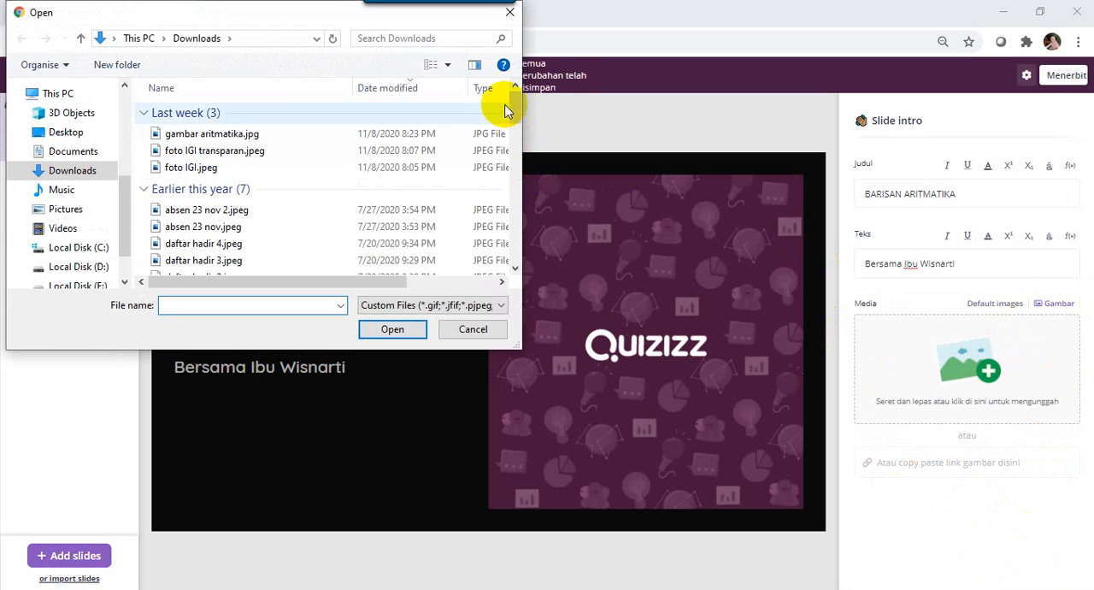
left_click(229, 151)
left_click(392, 330)
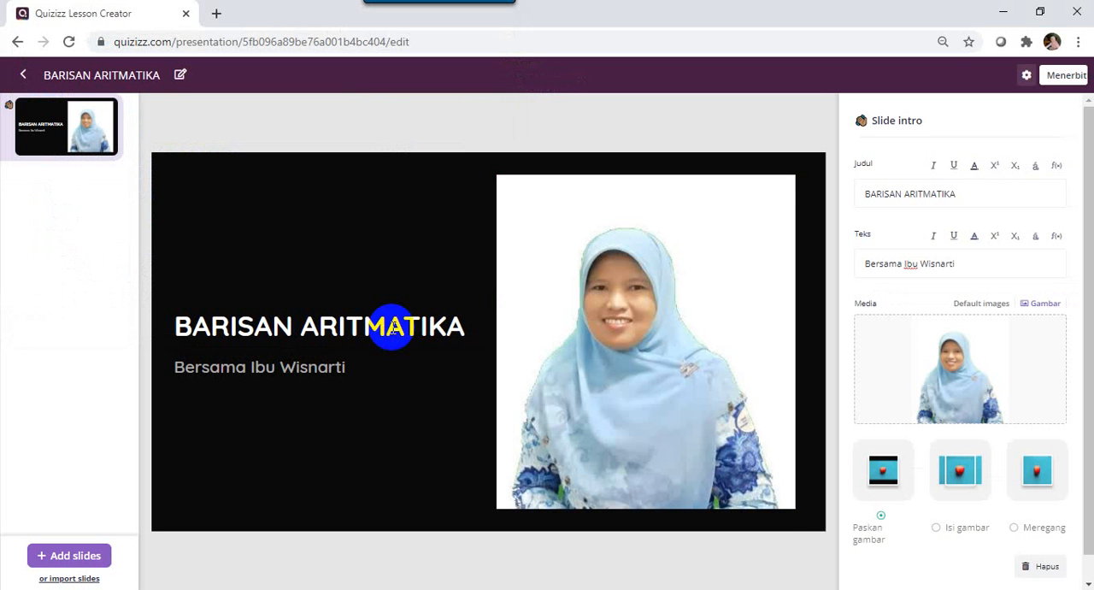
Try the Meregang and Isi gambar fits on the intro photo, and return it to Paskan gambar.
left_click(1029, 477)
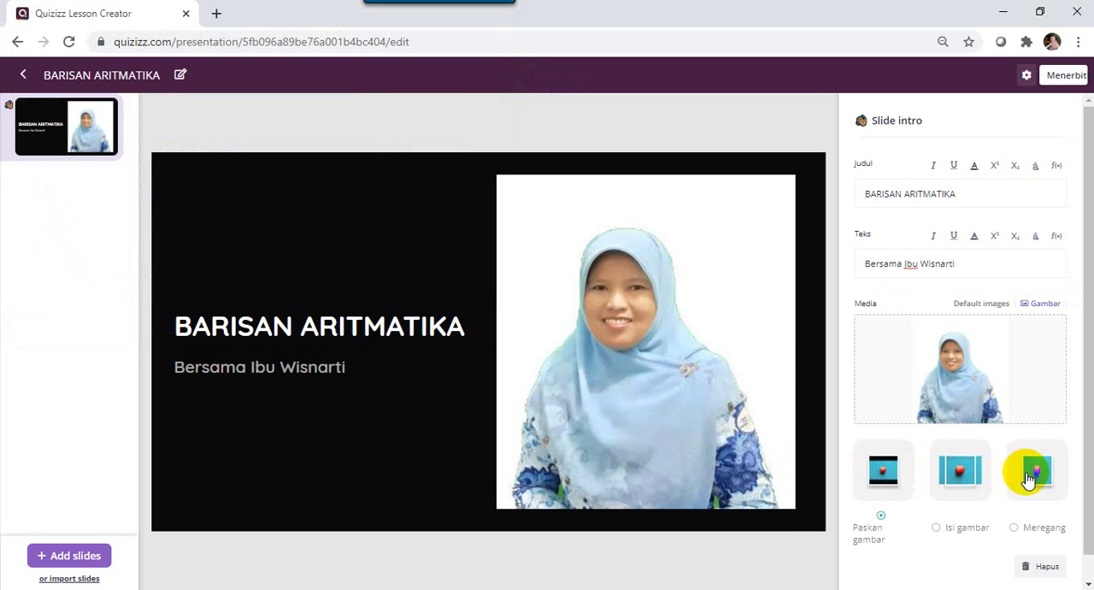
left_click(969, 477)
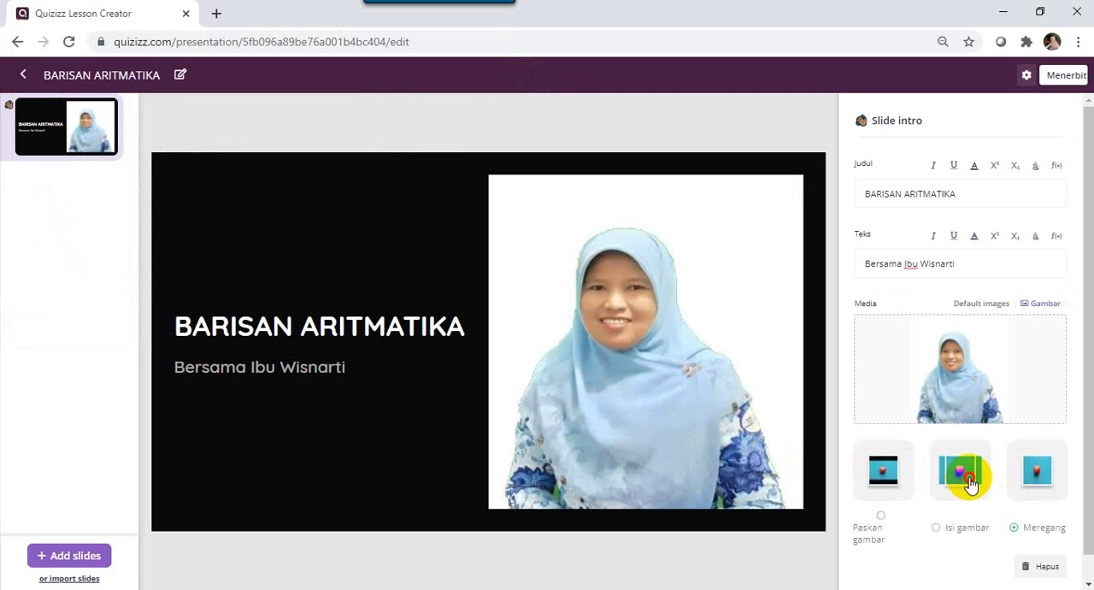
left_click(894, 477)
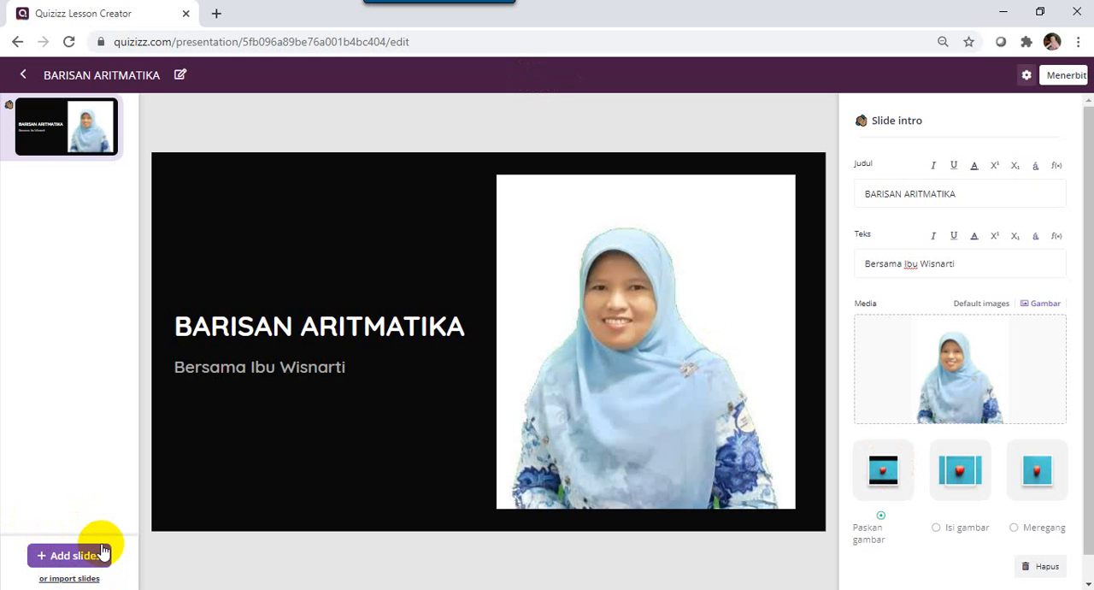
View the file sources offered for importing slides into the lesson, and cancel the import.
left_click(60, 581)
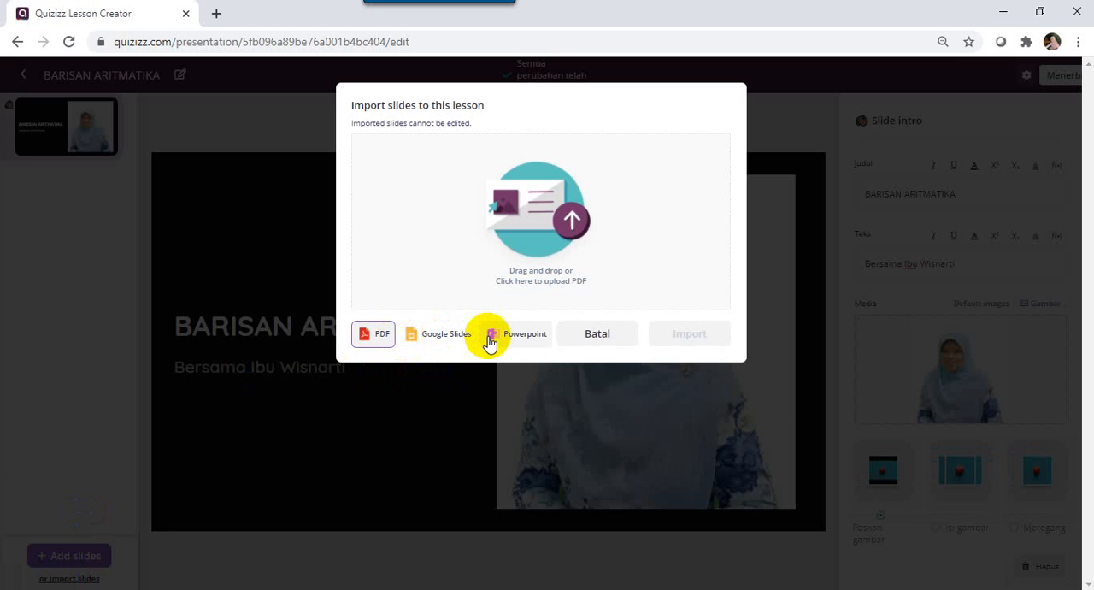
left_click(608, 340)
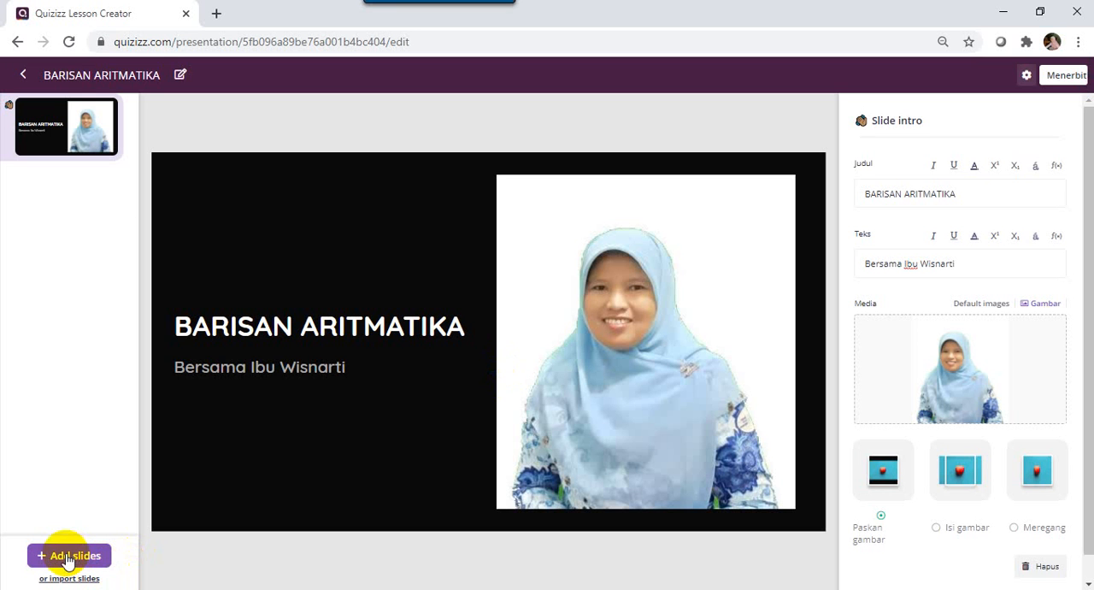
Add a second slide with the Media dengan Teks layout.
left_click(68, 560)
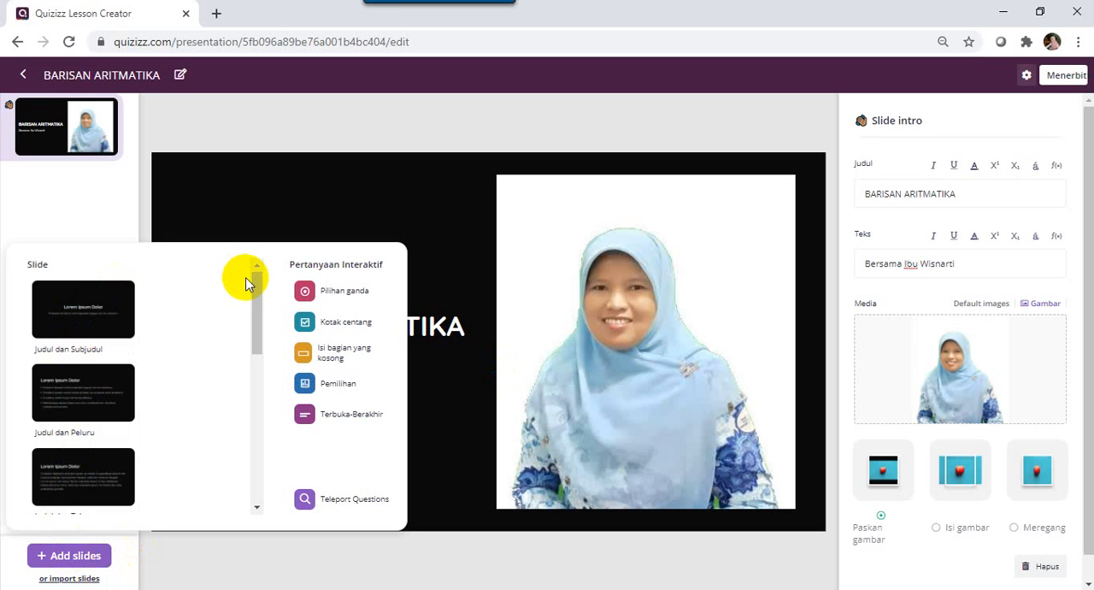
left_click_drag(258, 295, 246, 256)
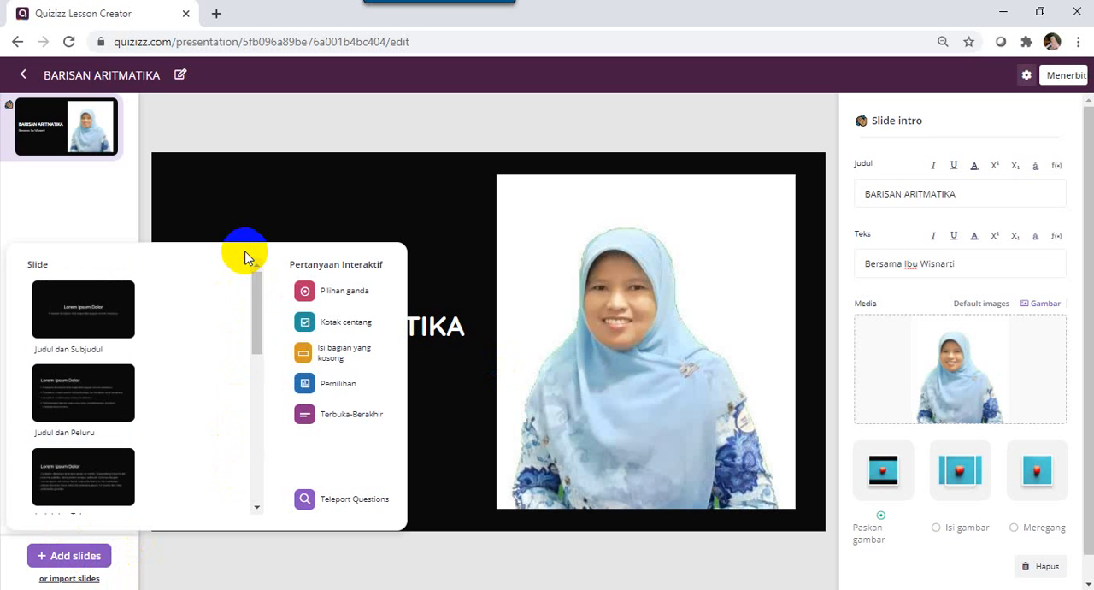
left_click(64, 332)
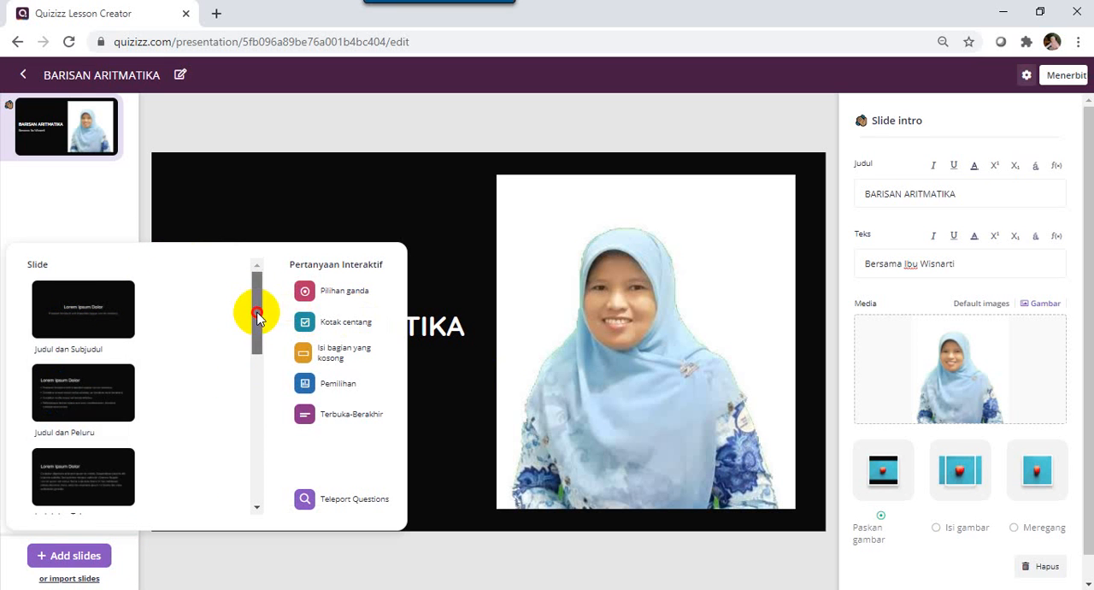
left_click_drag(259, 310, 243, 481)
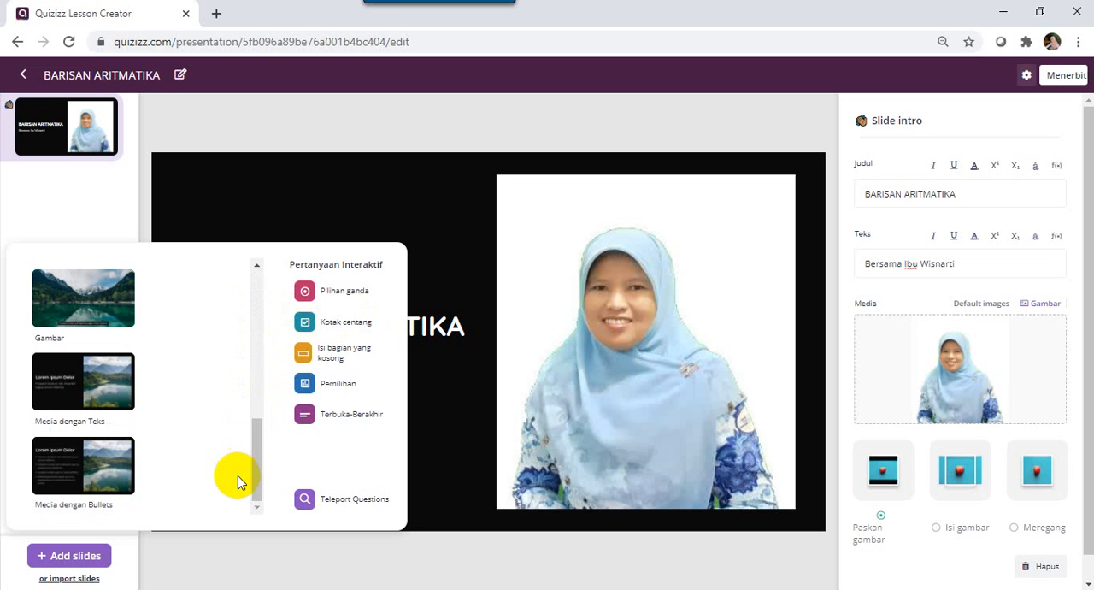
left_click(73, 403)
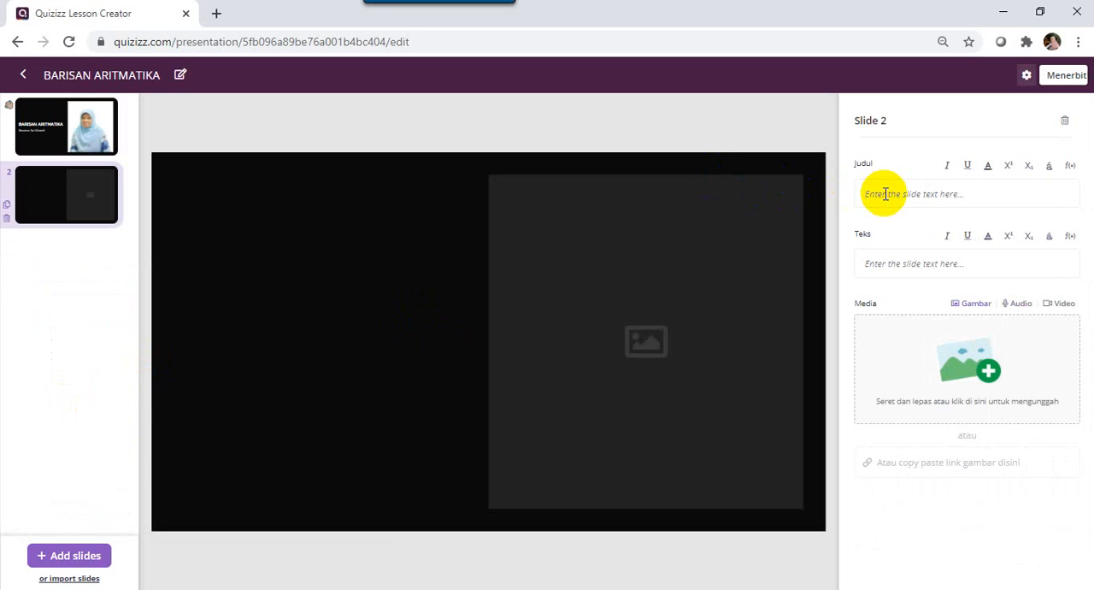
Title slide 2 "Pengertian Barisan Aritmatika".
type("Pengertia")
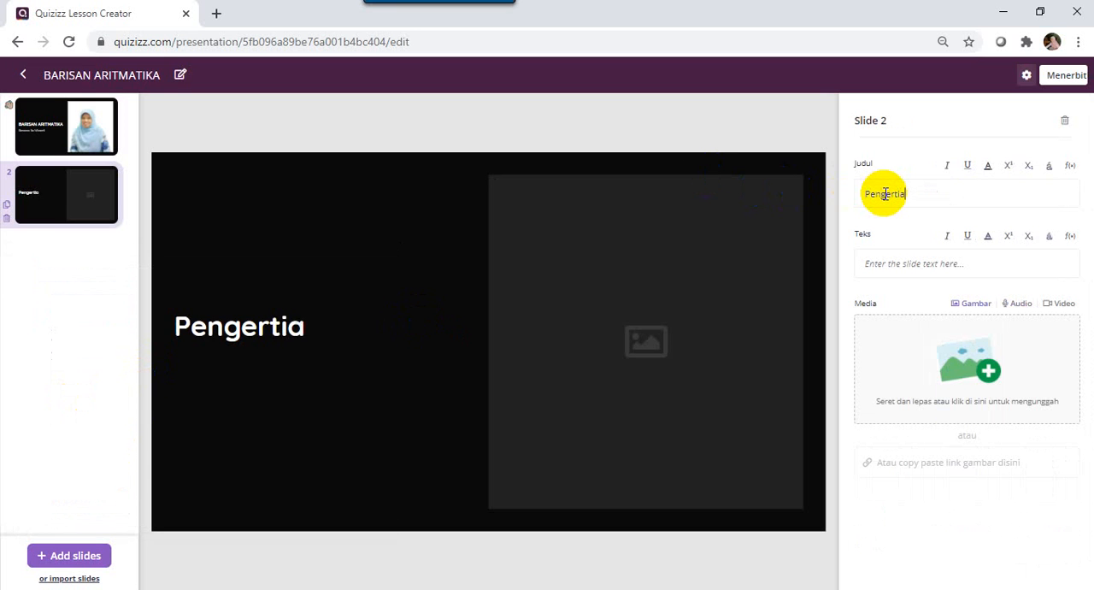
type("n Ba")
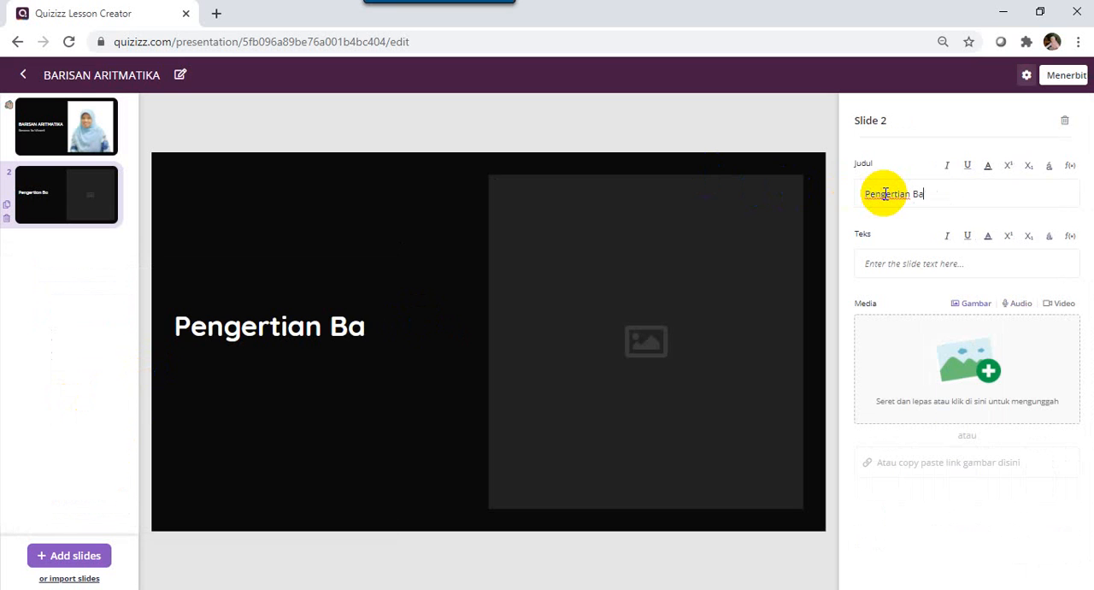
type("risan A")
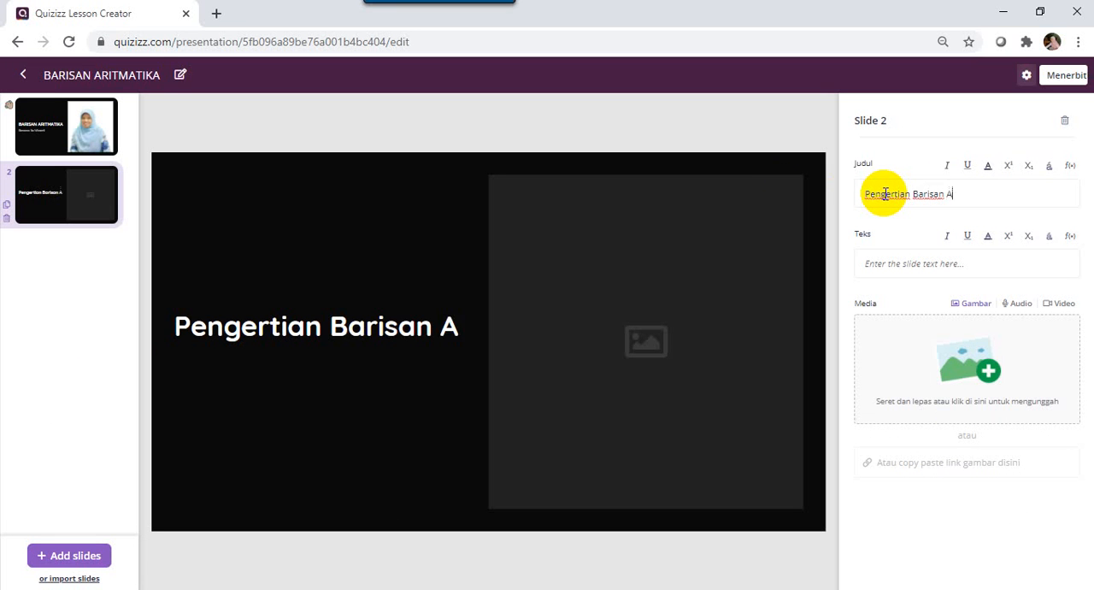
type("ritmatika")
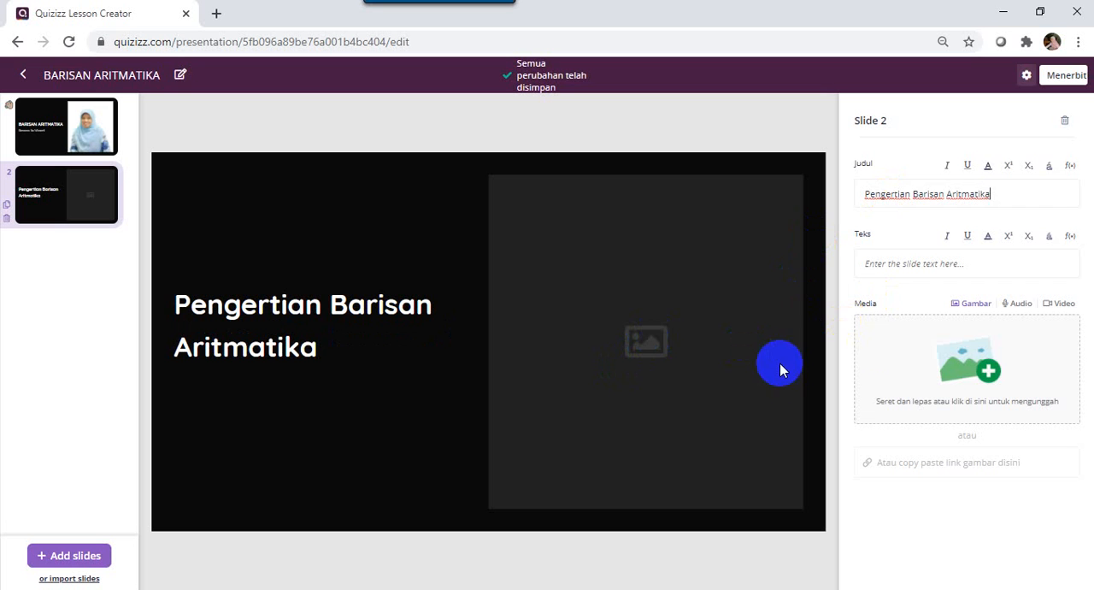
Upload gambar aritmatika.jpg from the Downloads folder as slide 2's image.
left_click(989, 369)
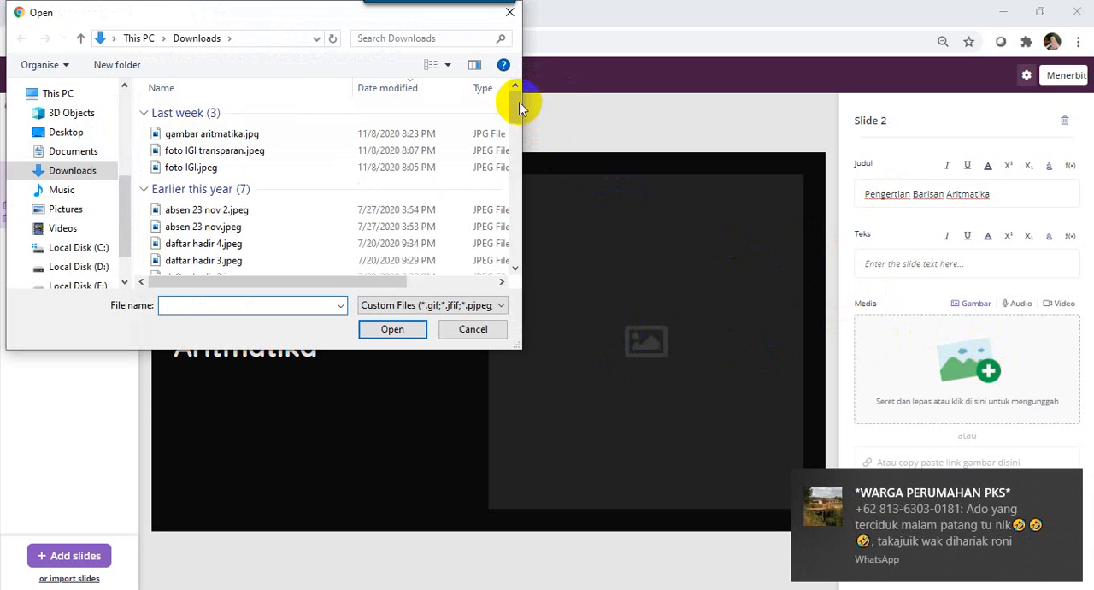
left_click(246, 134)
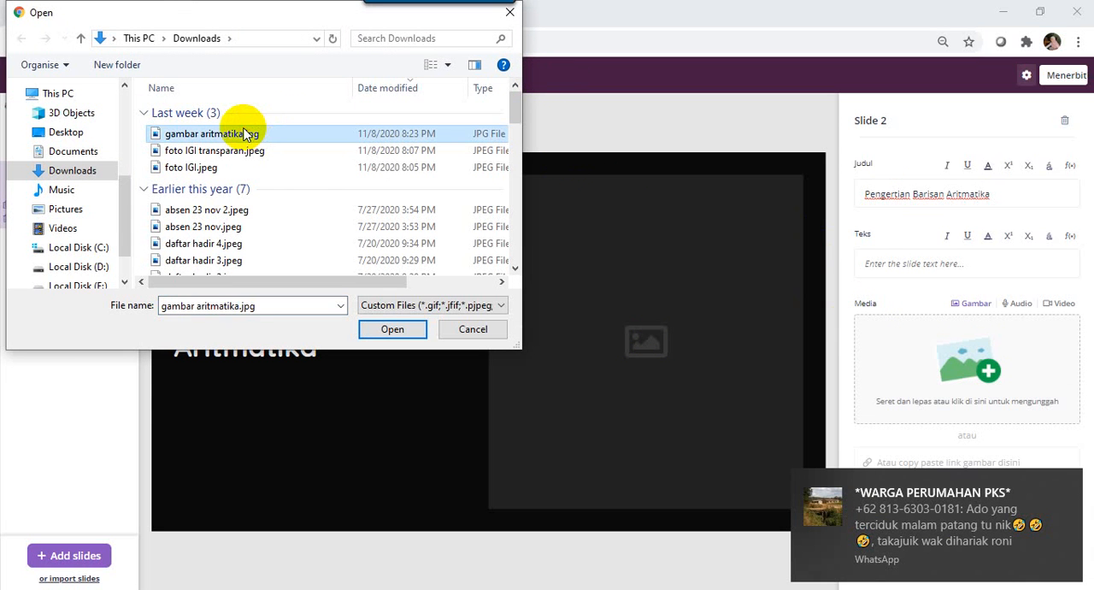
left_click(375, 332)
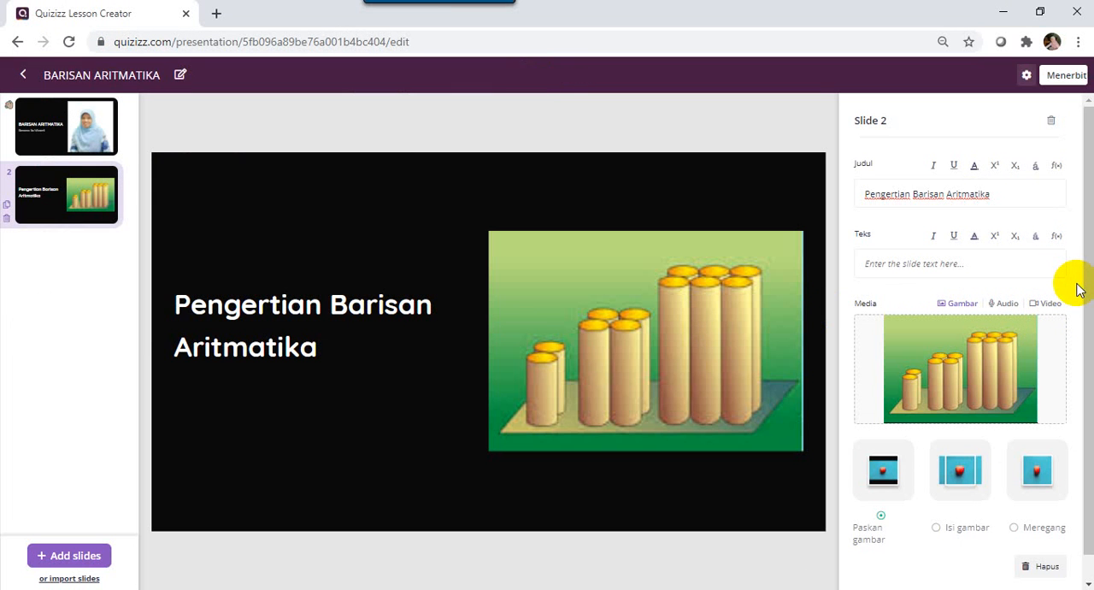
left_click(361, 409)
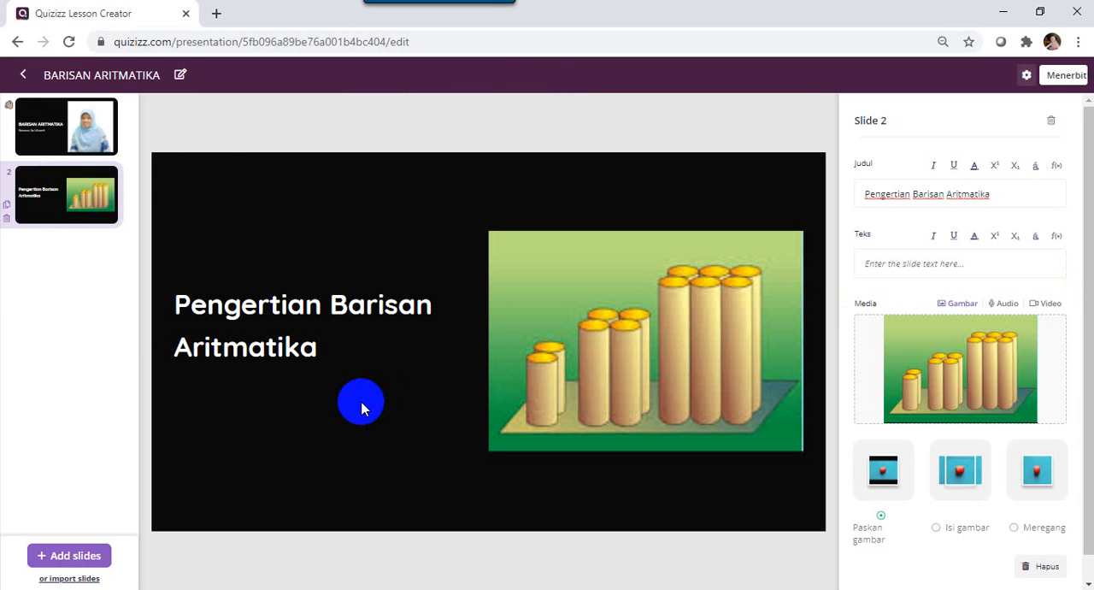
left_click(74, 557)
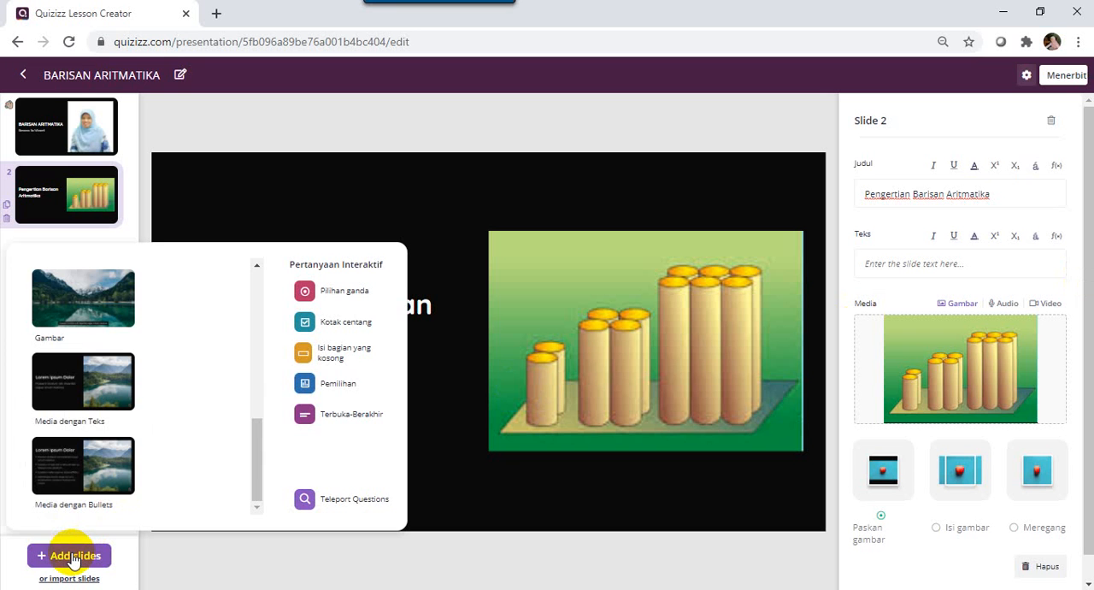
left_click(256, 469)
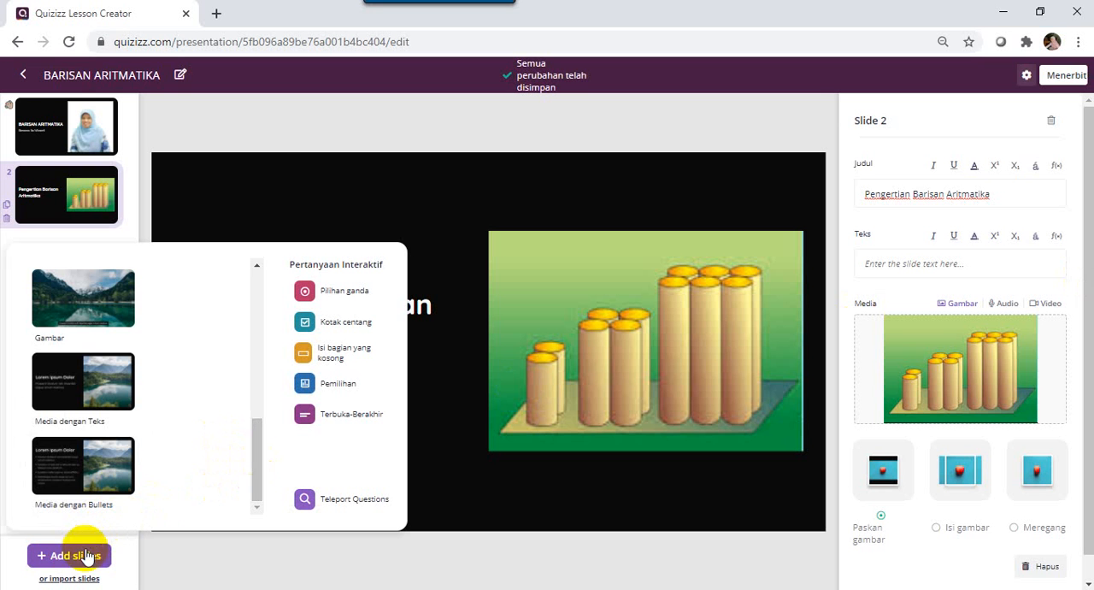
left_click(69, 579)
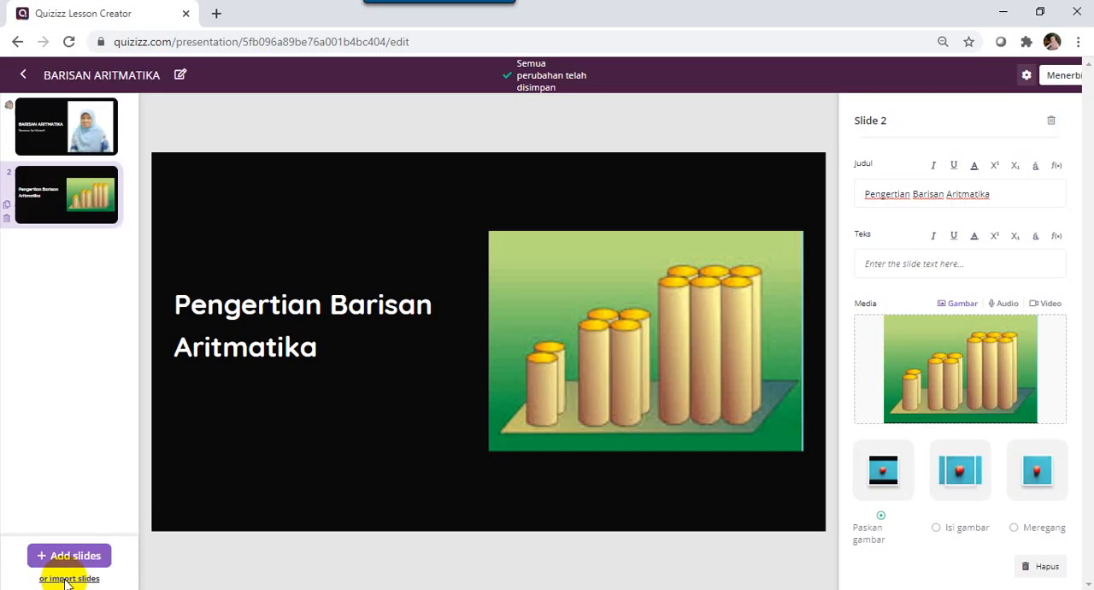
Start a PDF slide import and browse to the IGI KOTA PAYAKUMBUH folder.
left_click(68, 580)
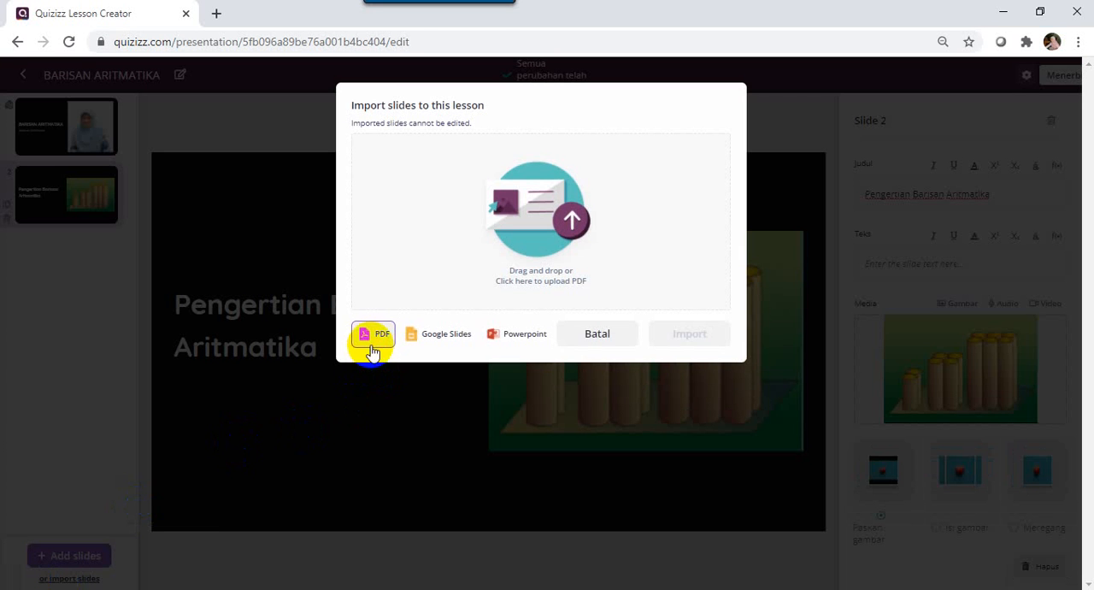
left_click(526, 237)
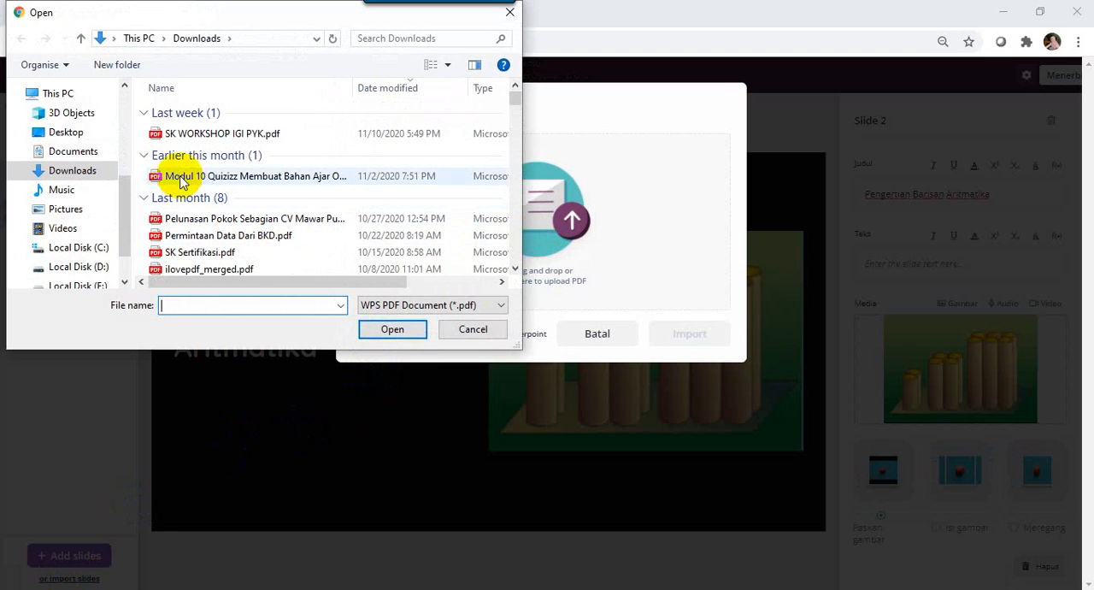
scroll(111, 194, "down", 1)
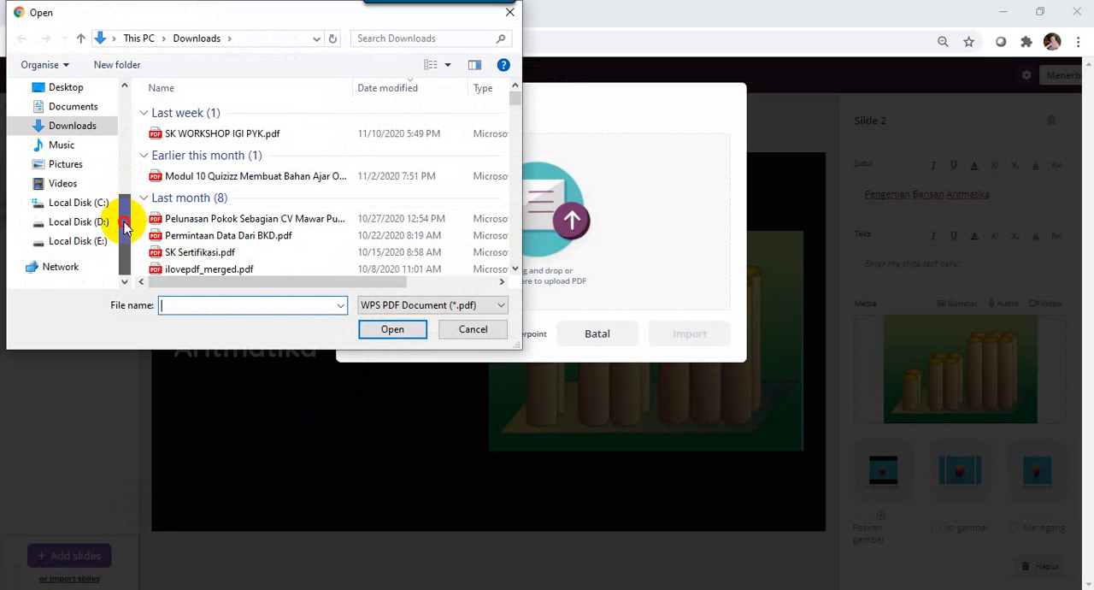
left_click(94, 224)
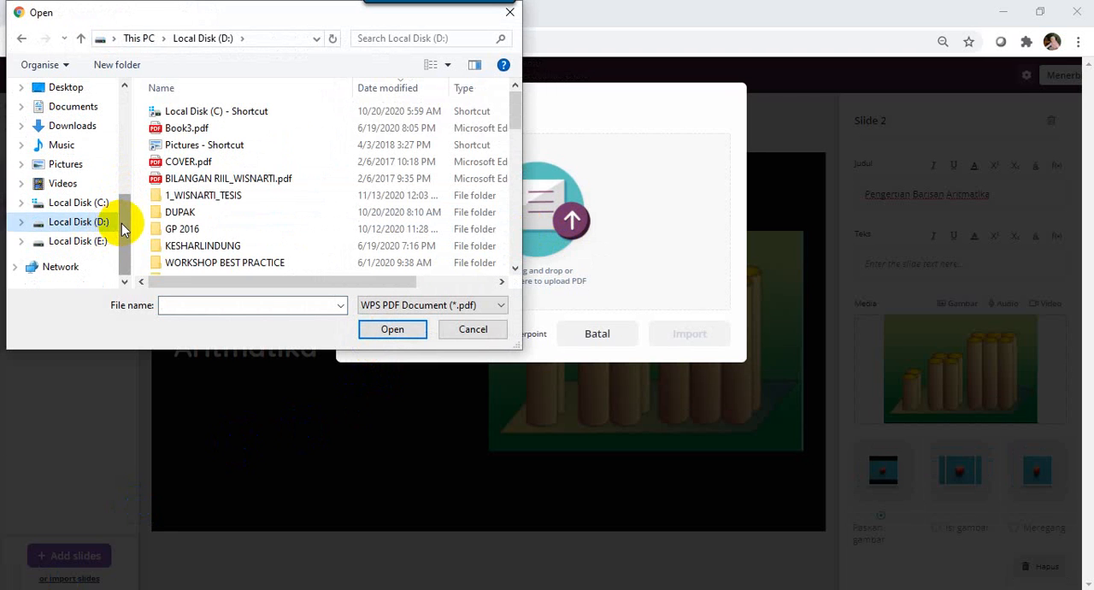
left_click_drag(123, 231, 135, 142)
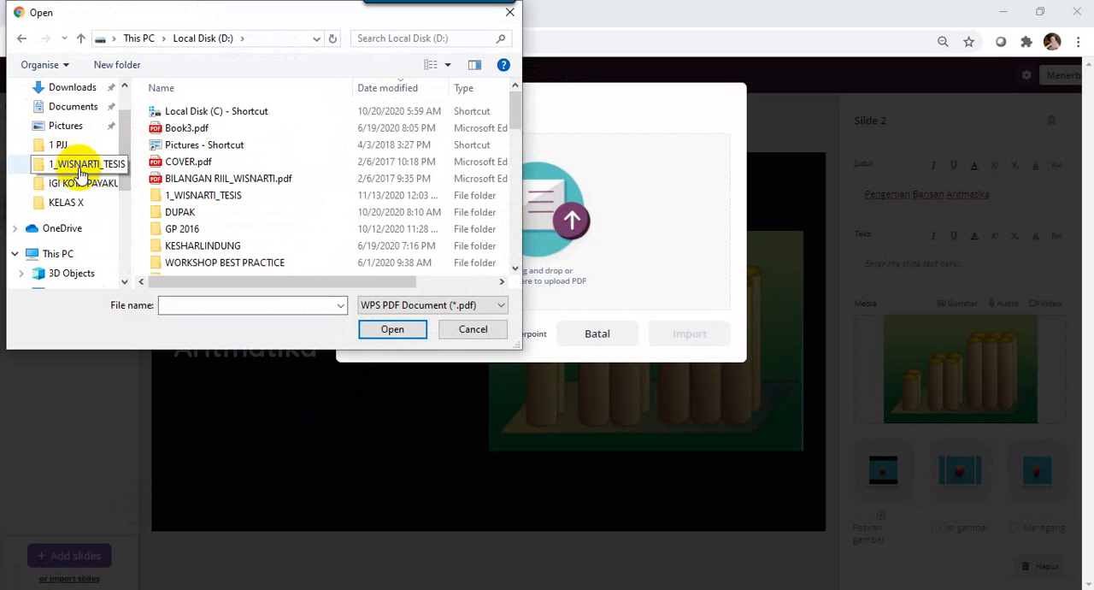
left_click(73, 183)
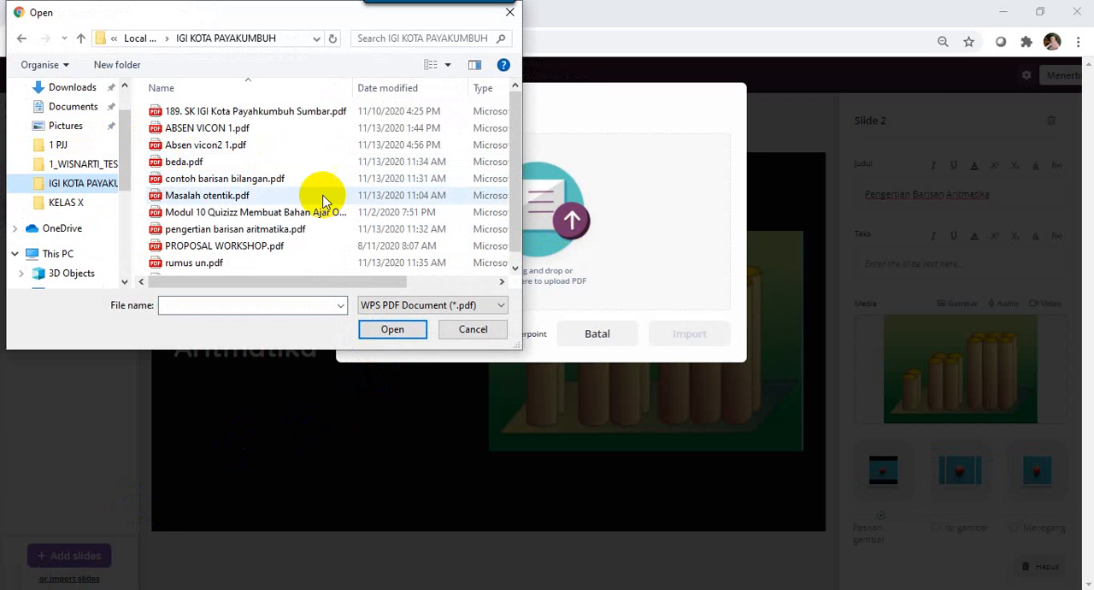
Import pengertian barisan aritmatika.pdf as slide 3 and set its image fit to Meregang.
left_click(275, 180)
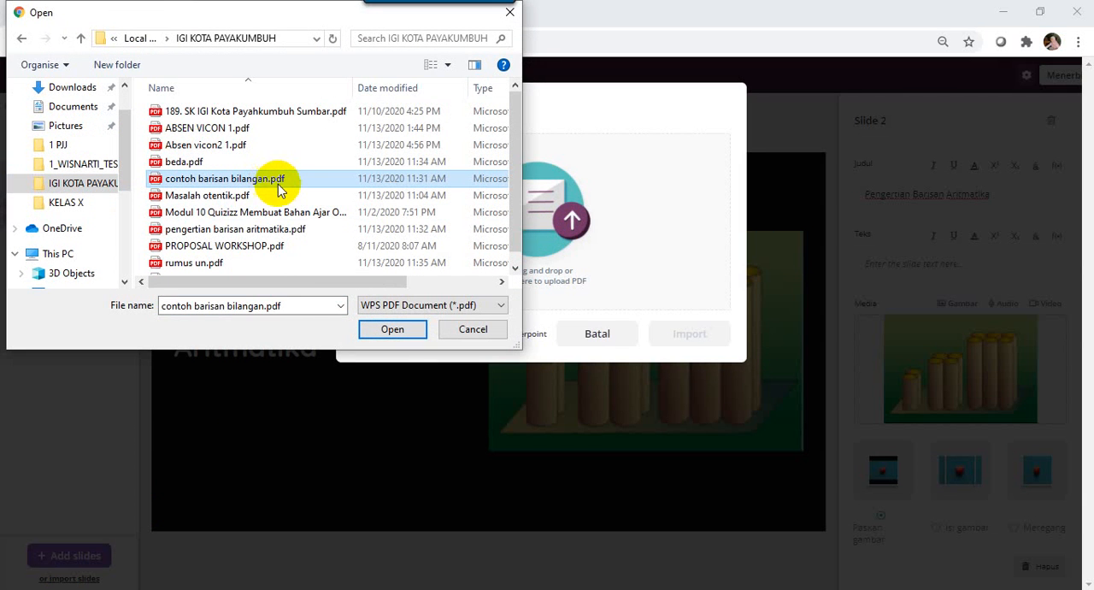
left_click(236, 231)
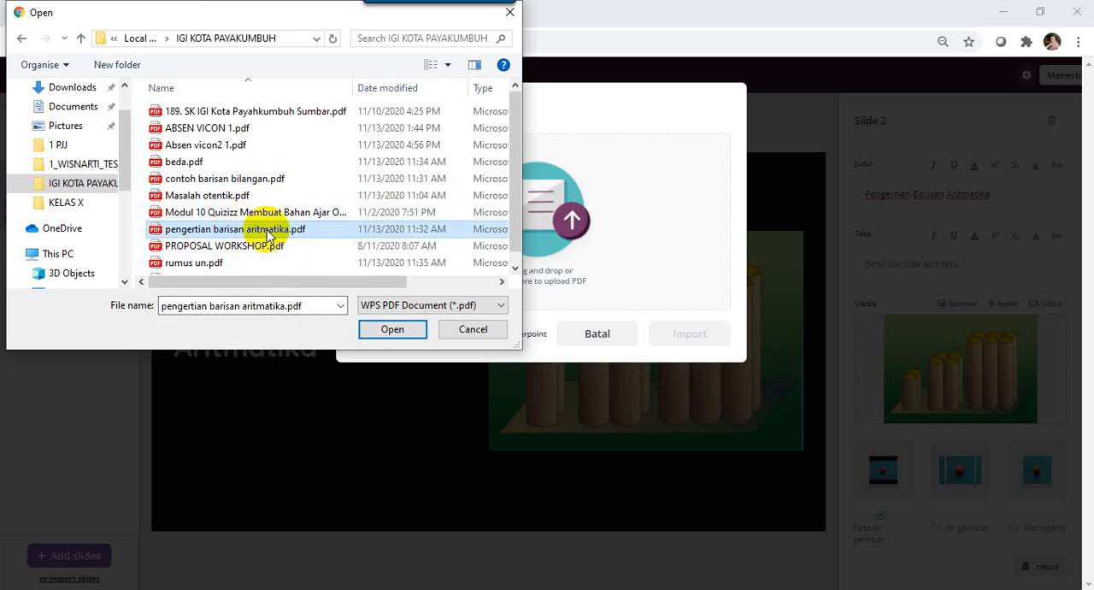
left_click(376, 329)
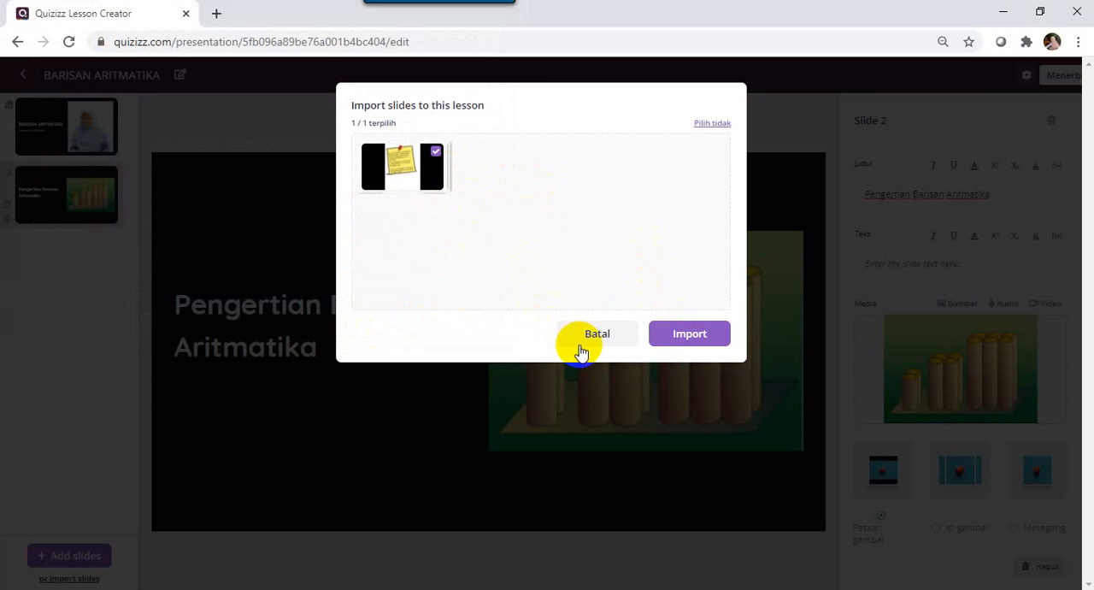
left_click(674, 331)
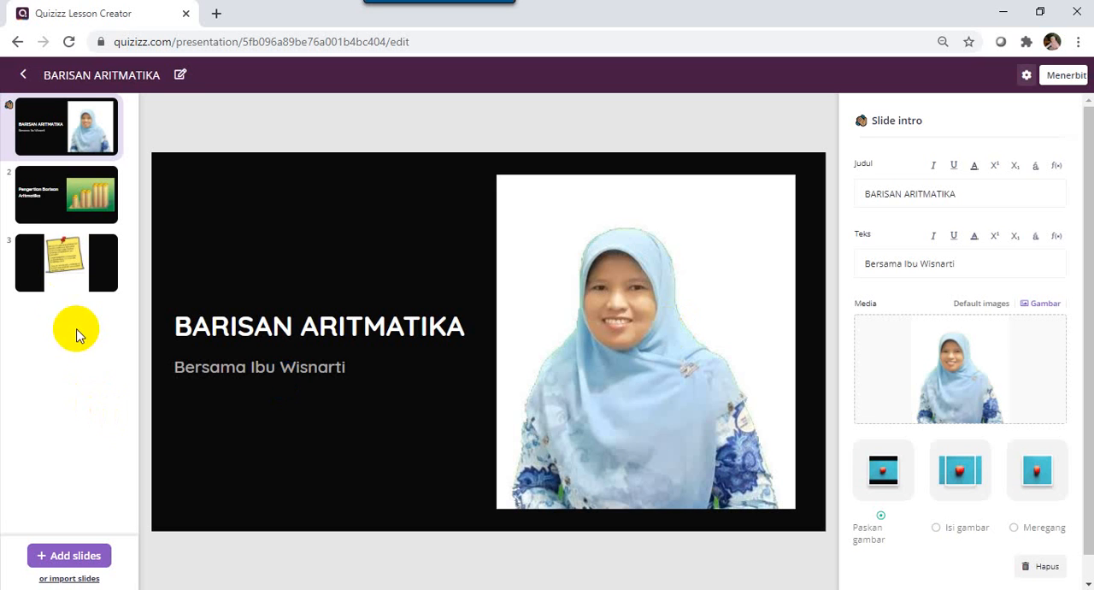
left_click(68, 290)
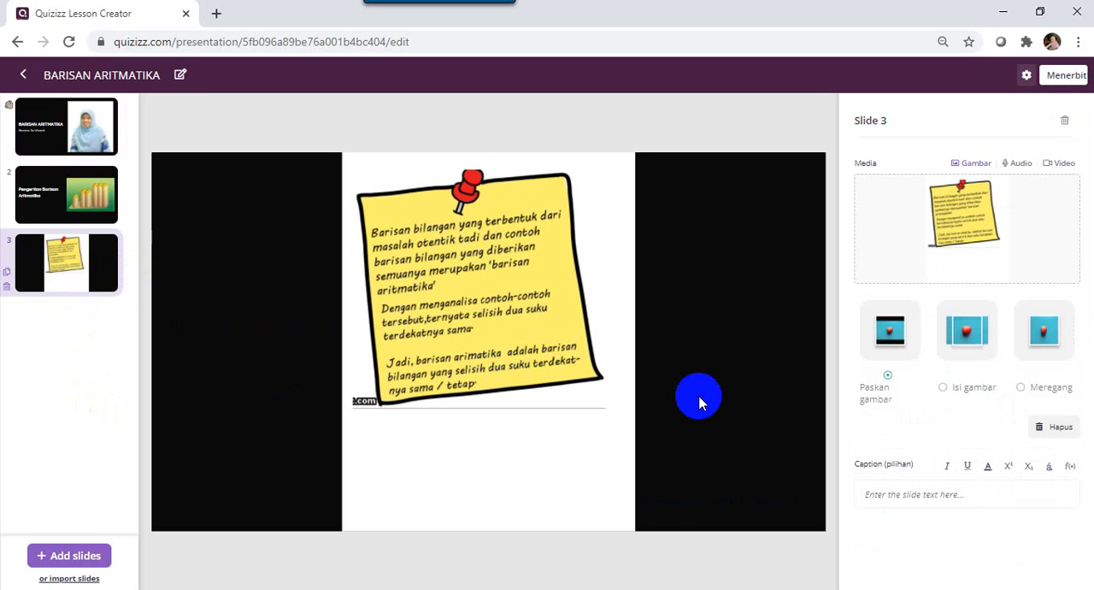
left_click(1042, 335)
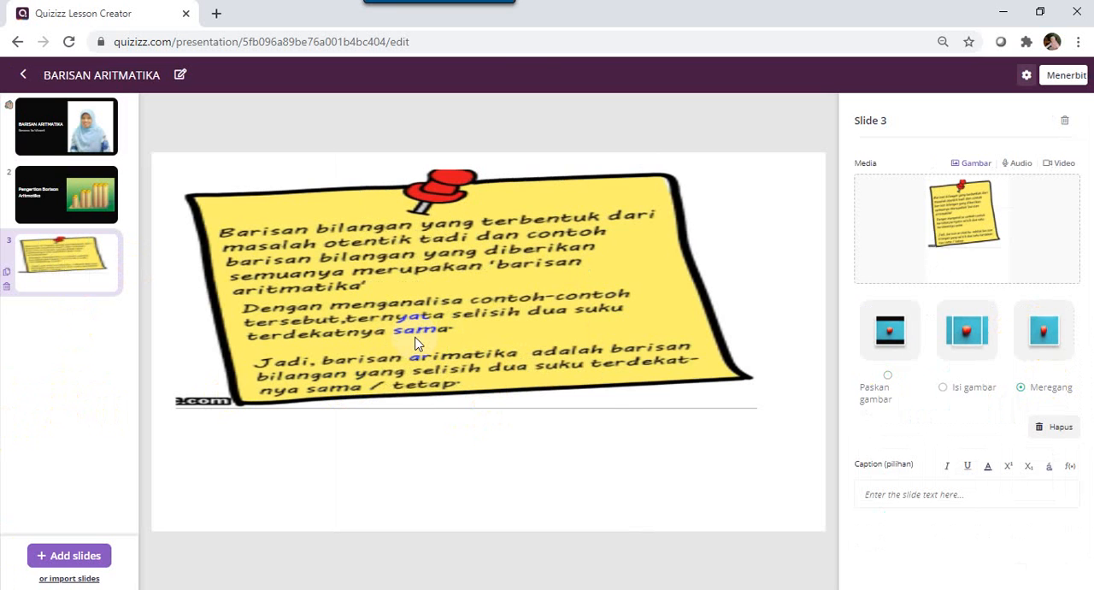
Try adding a fourth slide with the Tautan Video Eksternal layout, and delete that slide.
left_click(71, 556)
left_click(256, 339)
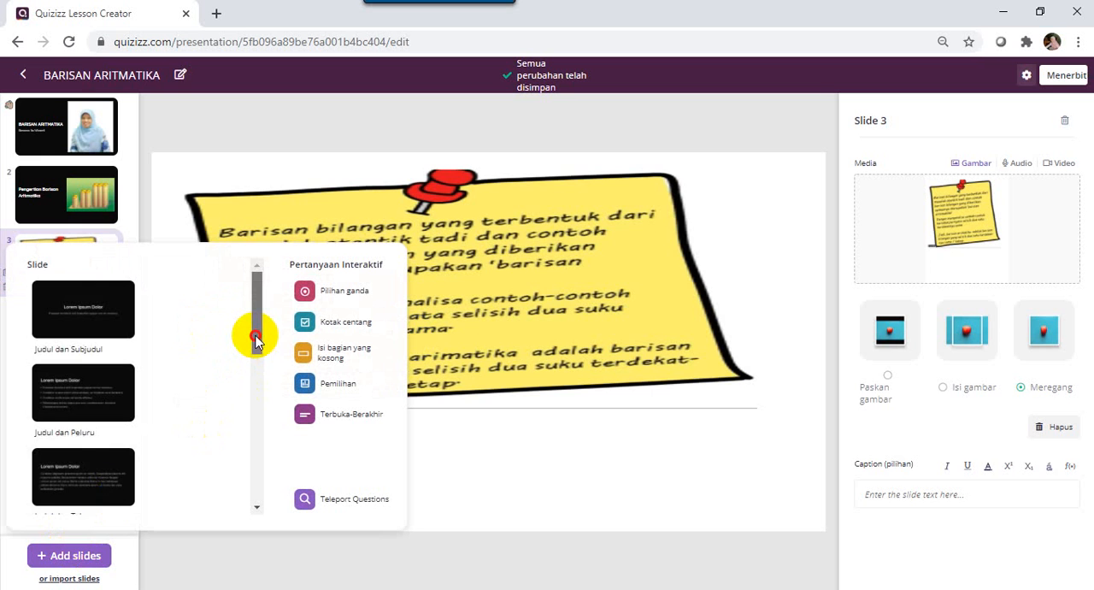
left_click_drag(257, 339, 308, 407)
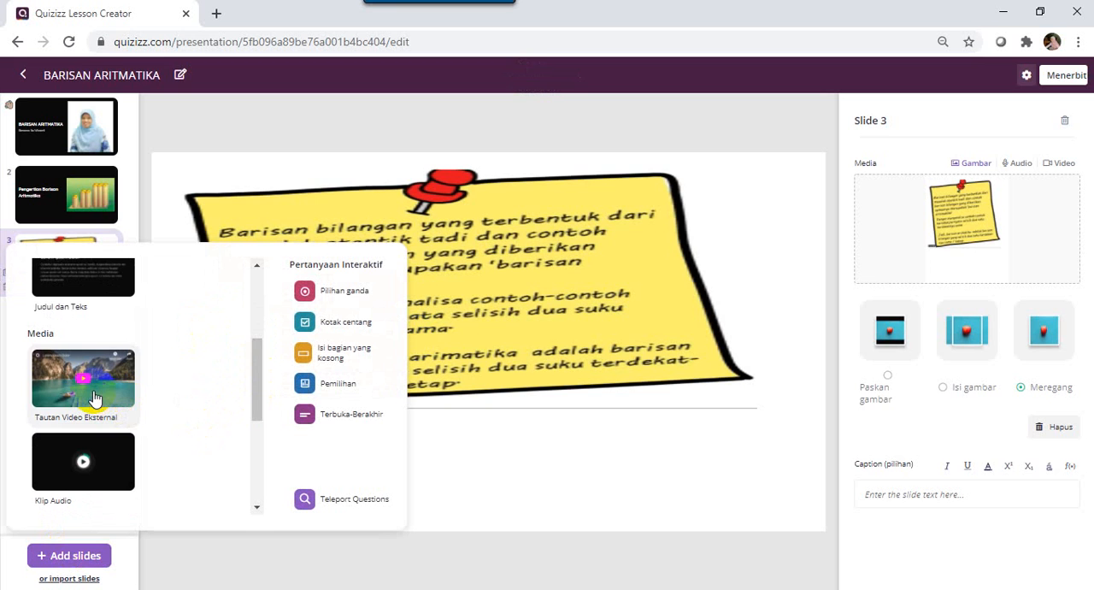
left_click(94, 398)
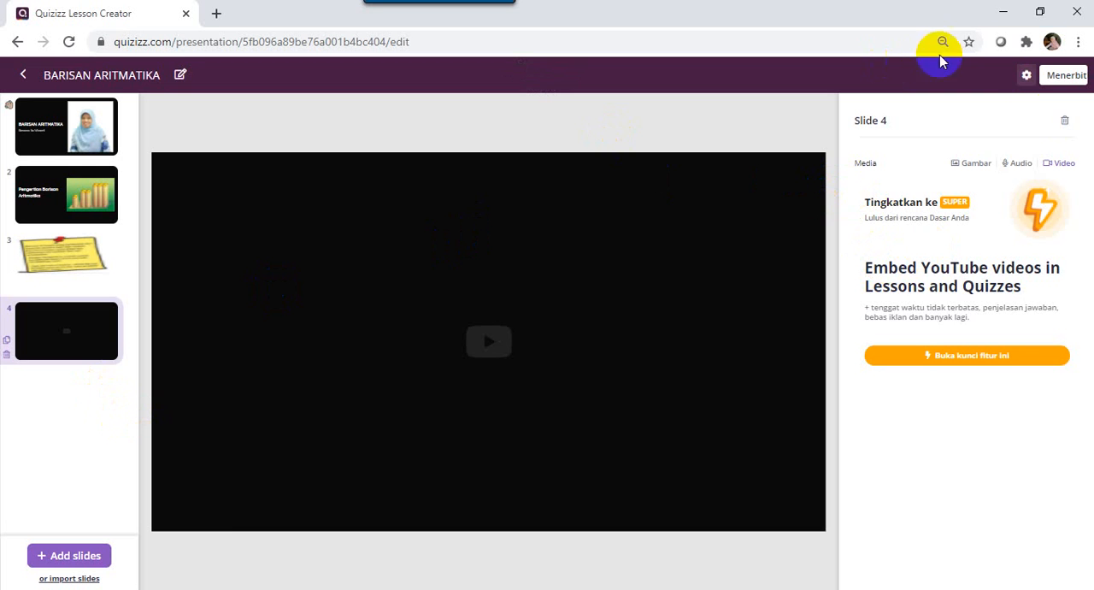
left_click(1064, 120)
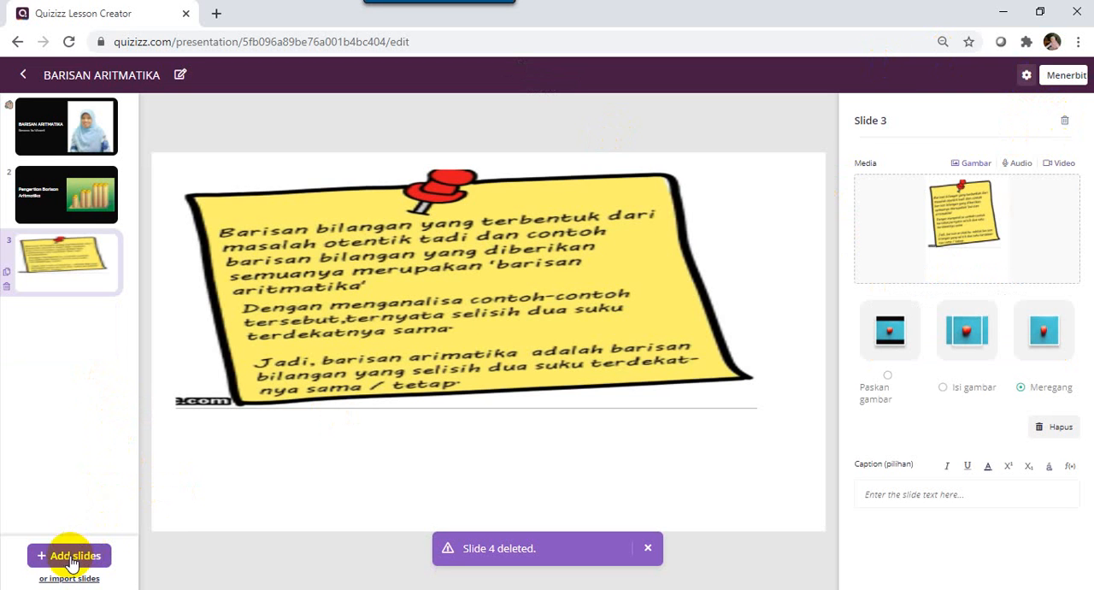
Import rumus un.pdf from the IGI KOTA PAYAKUMBUH folder as slide 4.
left_click(56, 579)
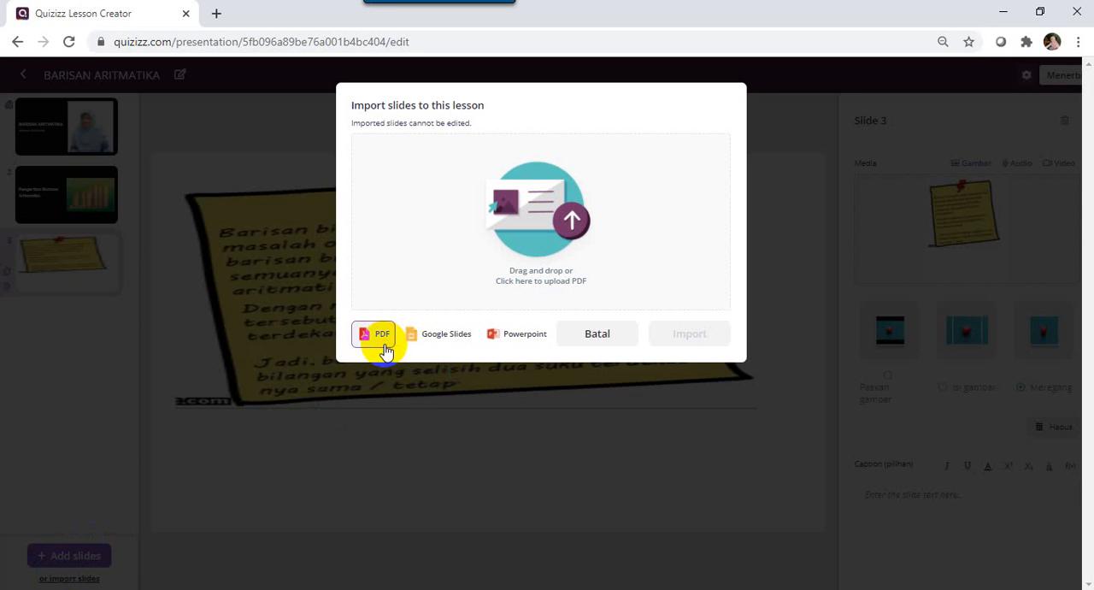
left_click(558, 210)
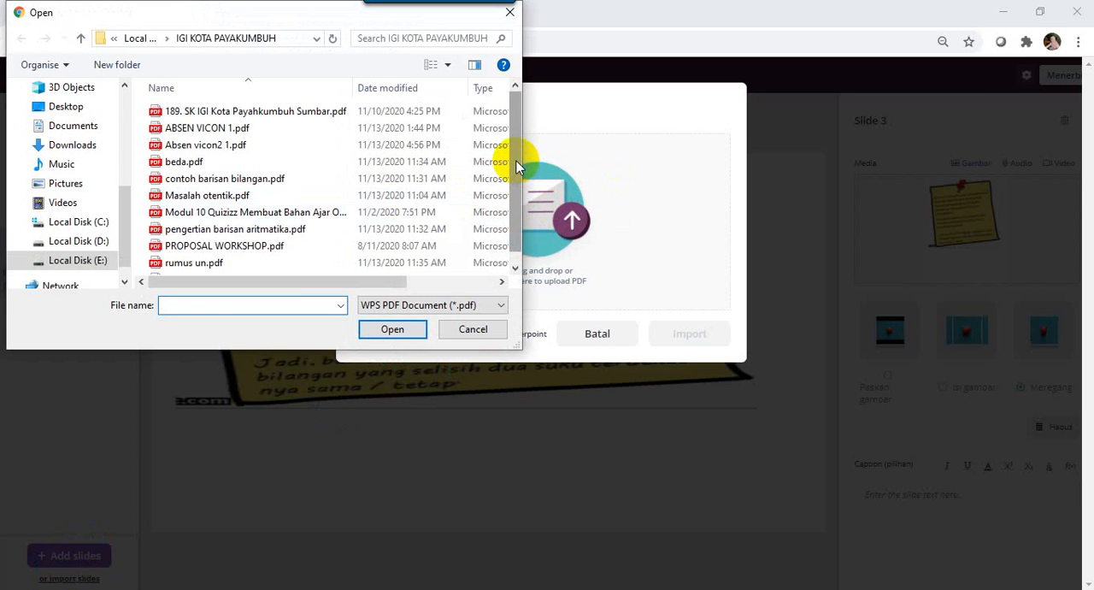
left_click(272, 263)
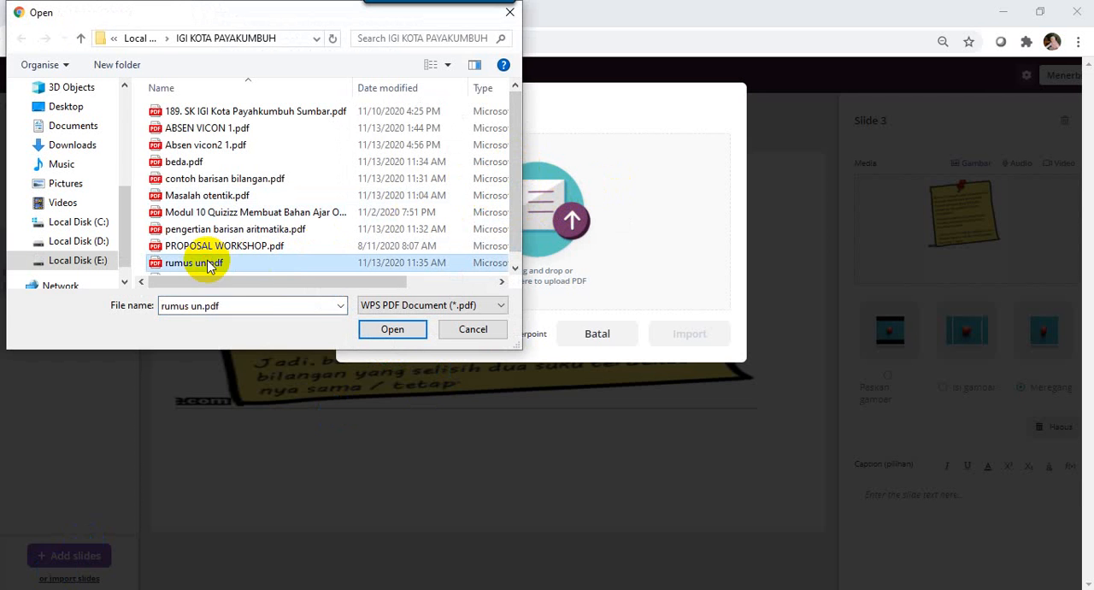
left_click(389, 328)
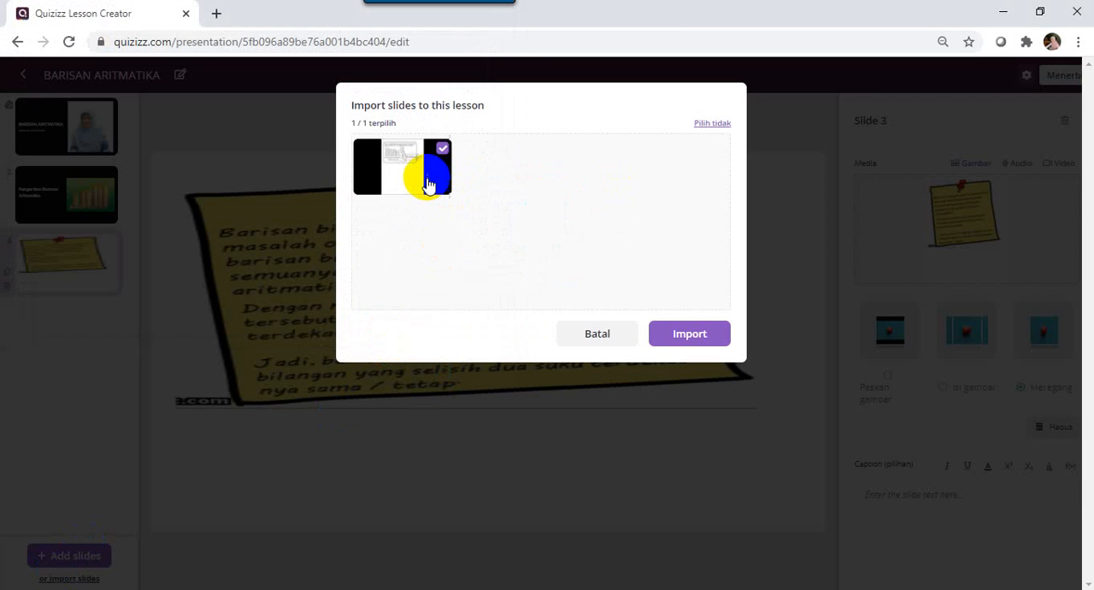
left_click(670, 339)
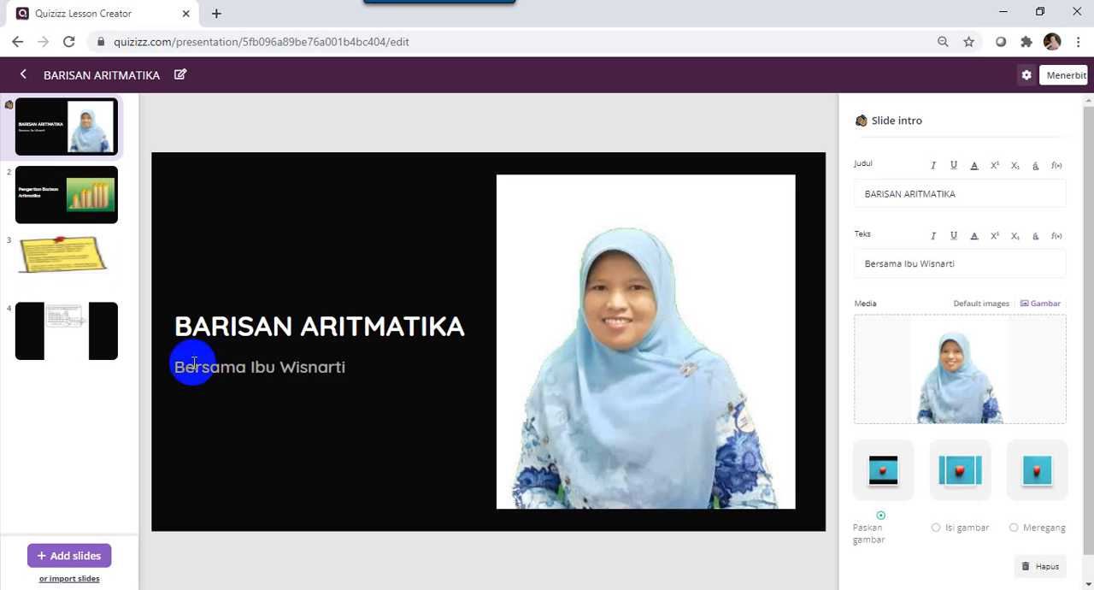
Look through the lesson's slides, from the intro to the imported formula slide.
left_click(99, 352)
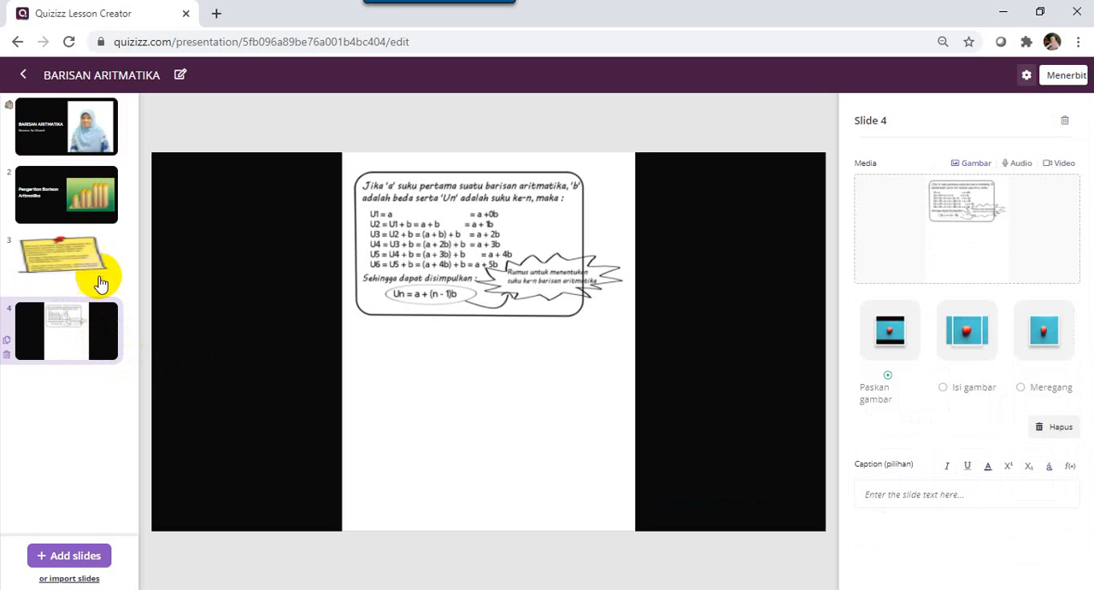
left_click(84, 262)
left_click(64, 188)
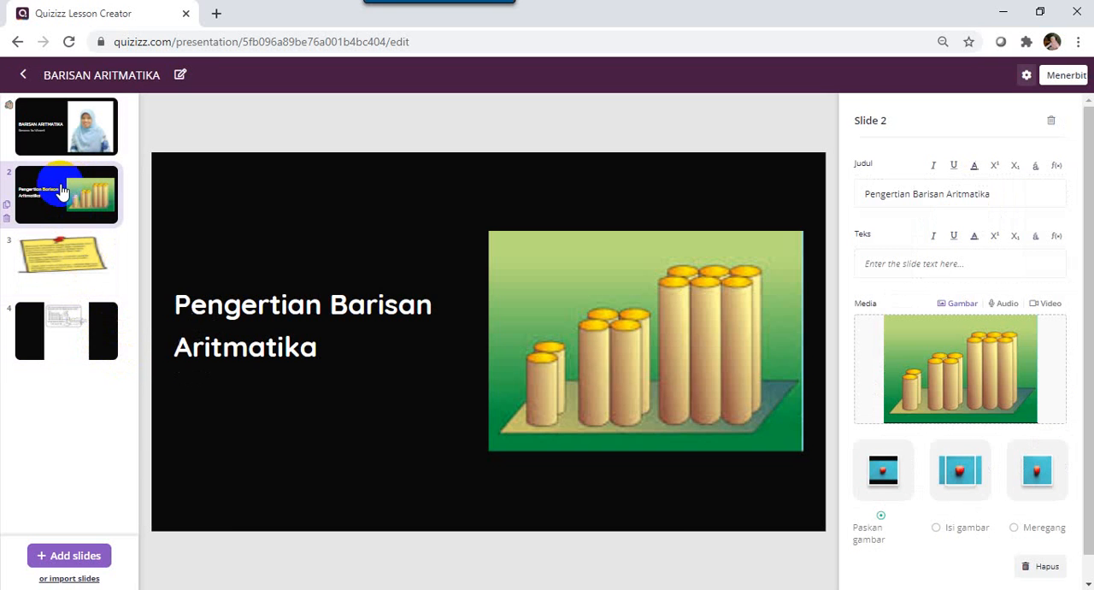
left_click(59, 145)
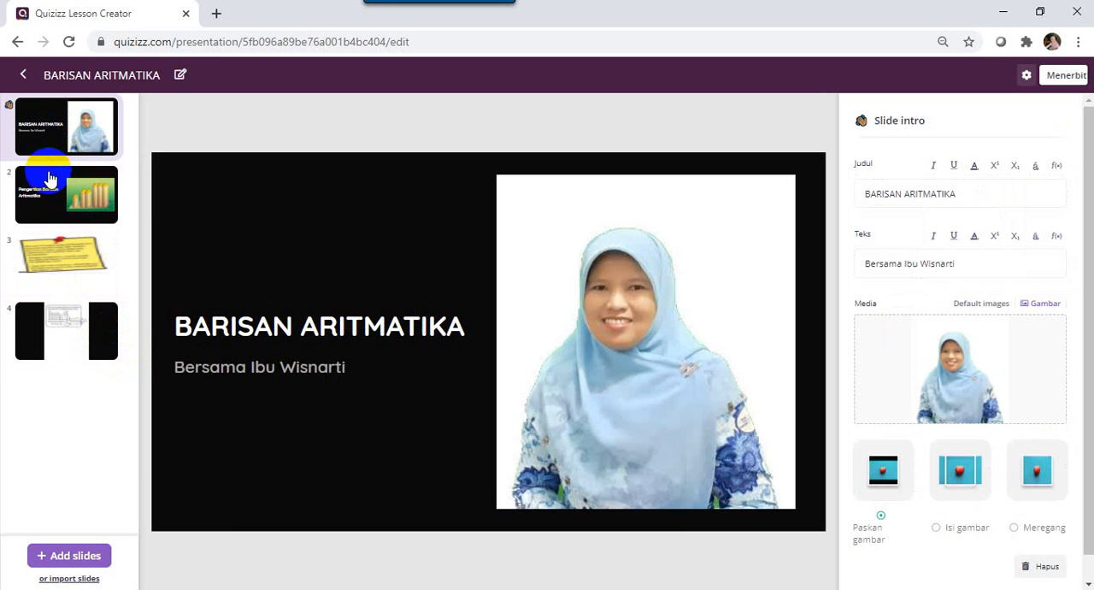
left_click(48, 181)
left_click(54, 255)
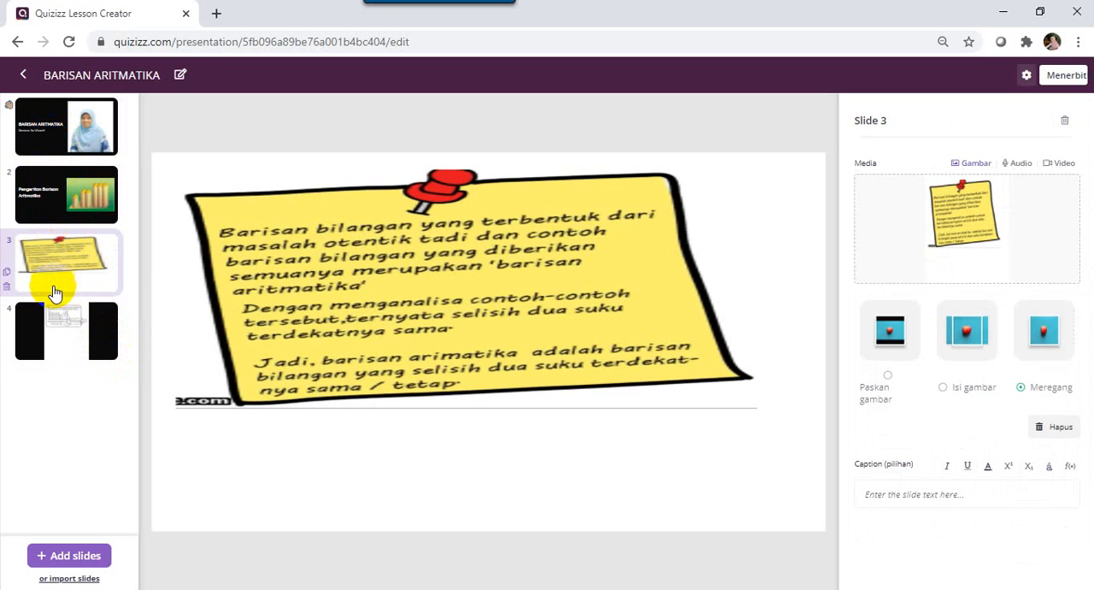
Try the Isi gambar fit on slide 4's image and set it to Meregang.
left_click(51, 319)
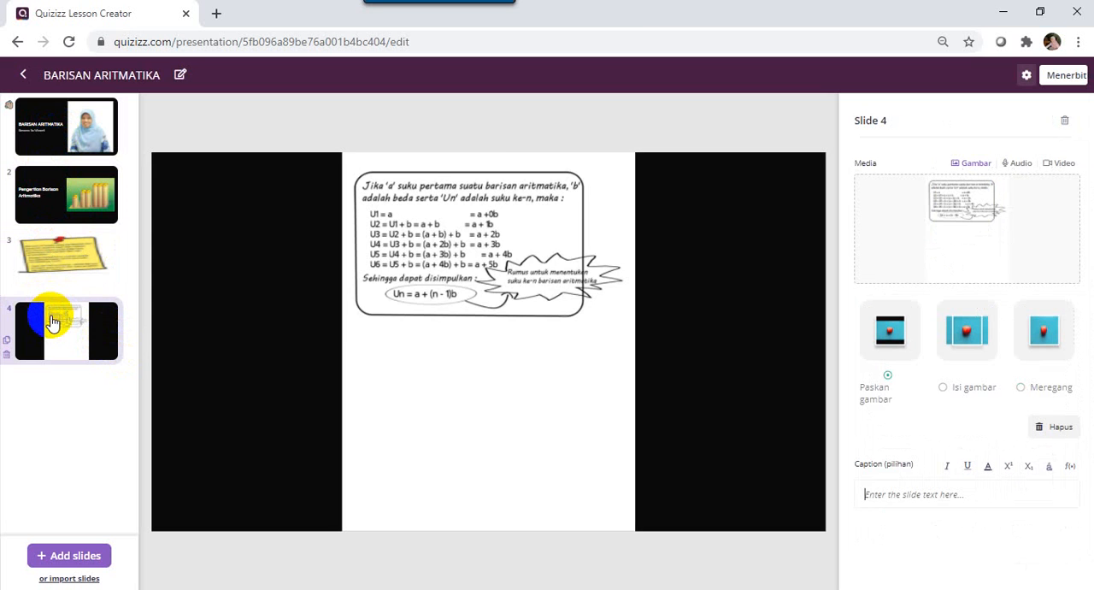
left_click(975, 332)
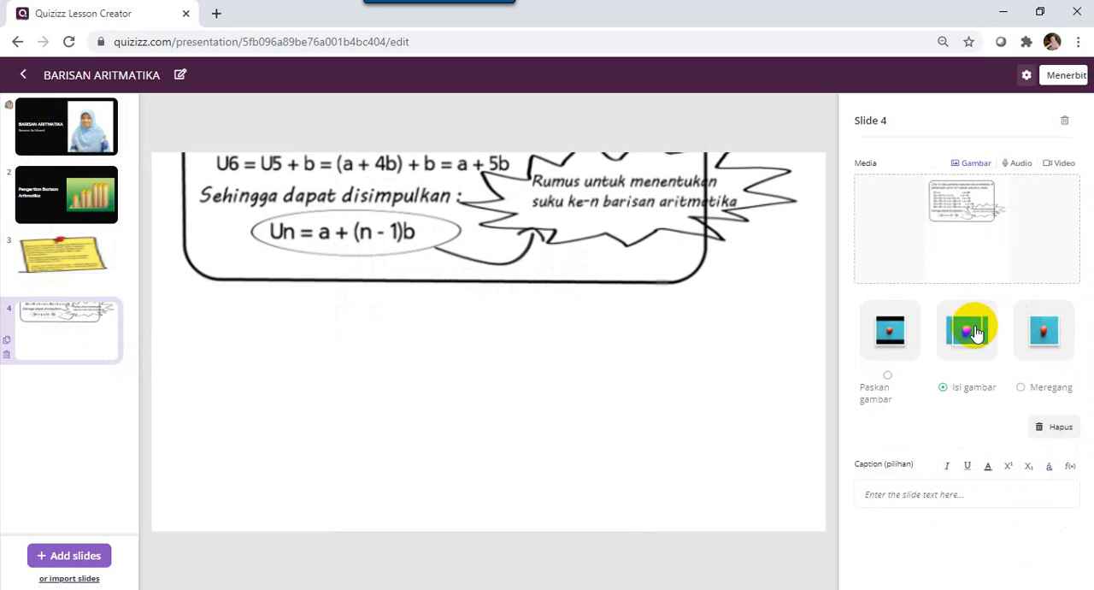
left_click(1056, 340)
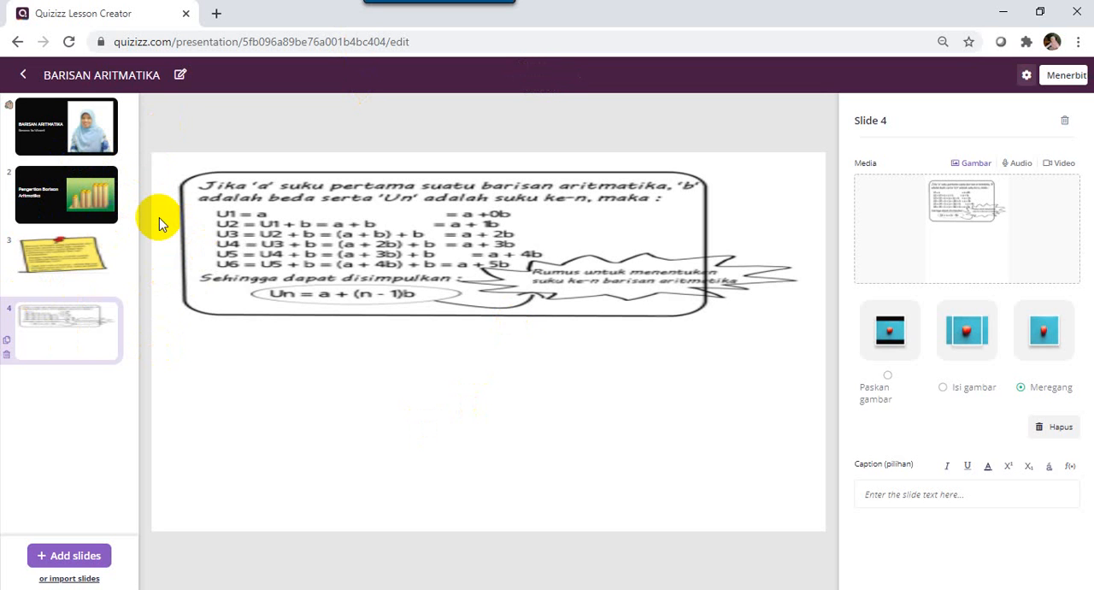
Add a Pilihan ganda interactive question as slide 5.
left_click(68, 558)
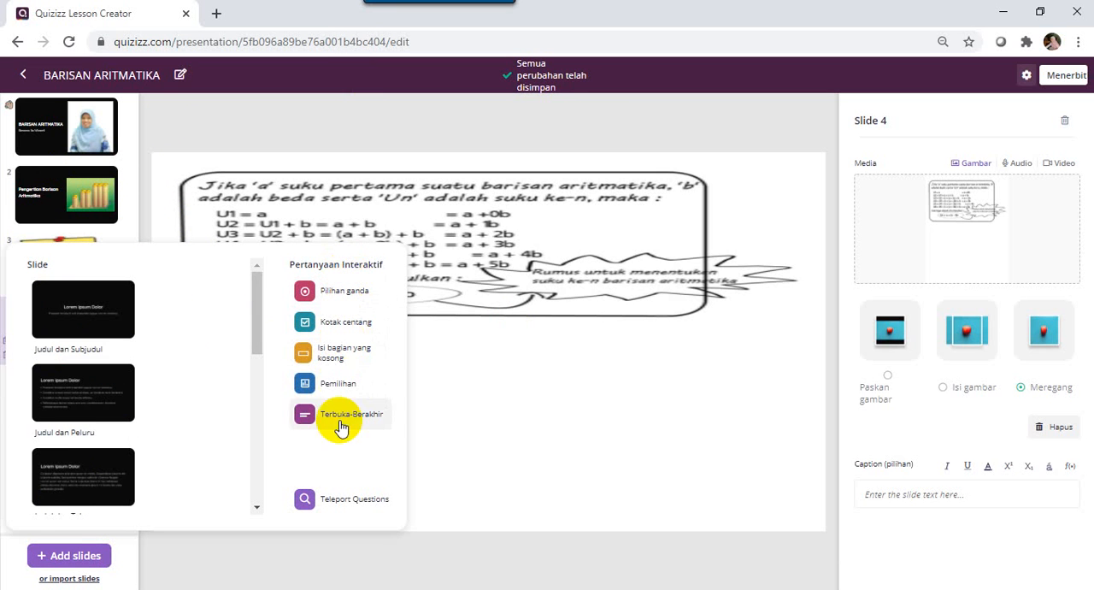
left_click(339, 303)
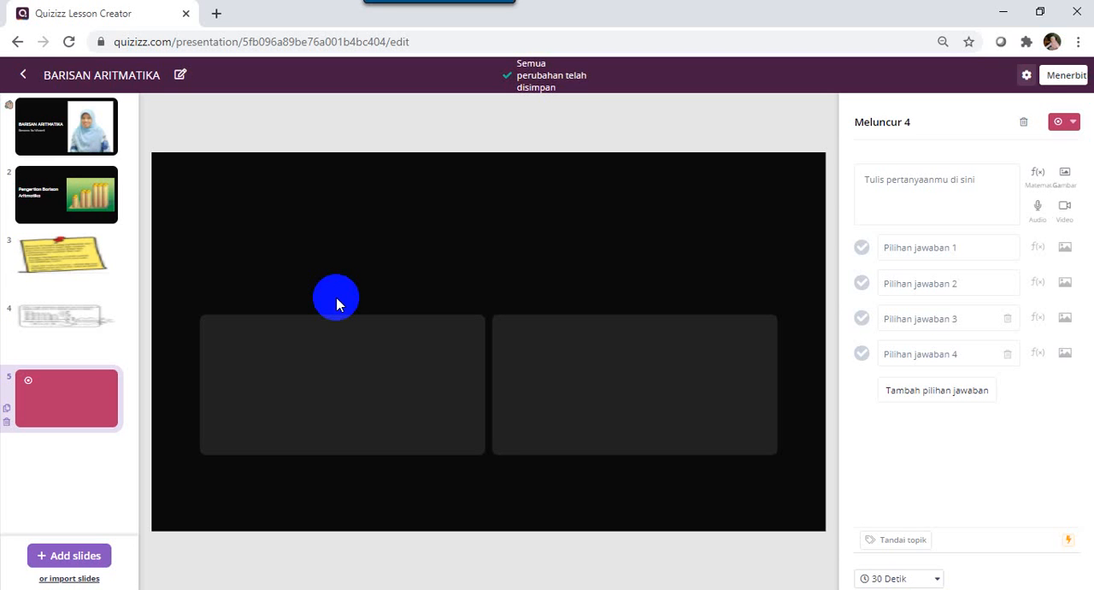
left_click(893, 180)
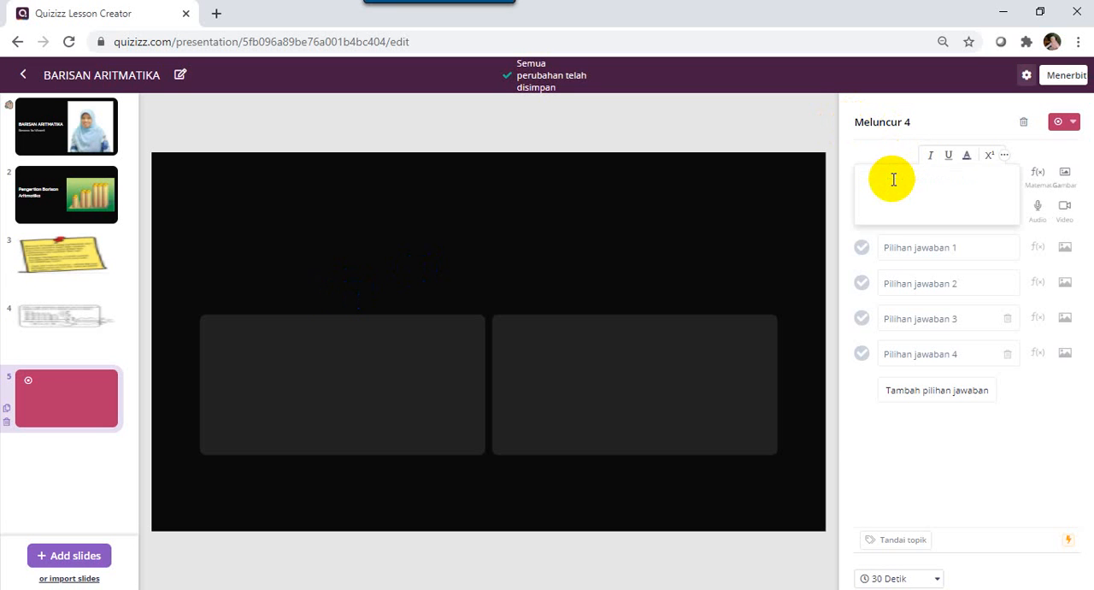
left_click(792, 125)
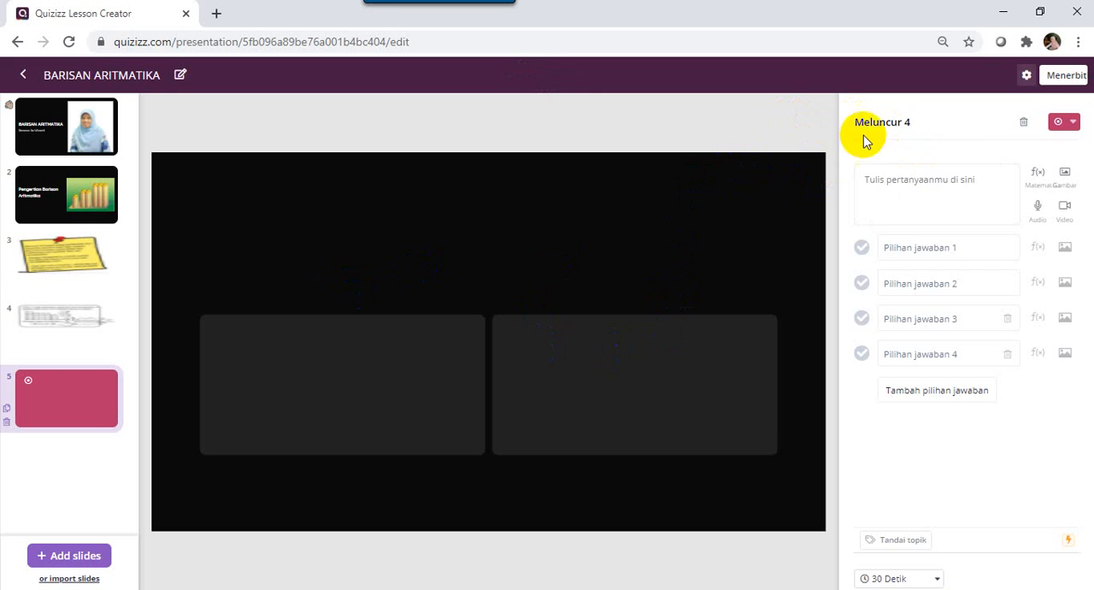
Look at the equation editor offered for slide 5's question text and close it without inserting a formula.
left_click(1036, 183)
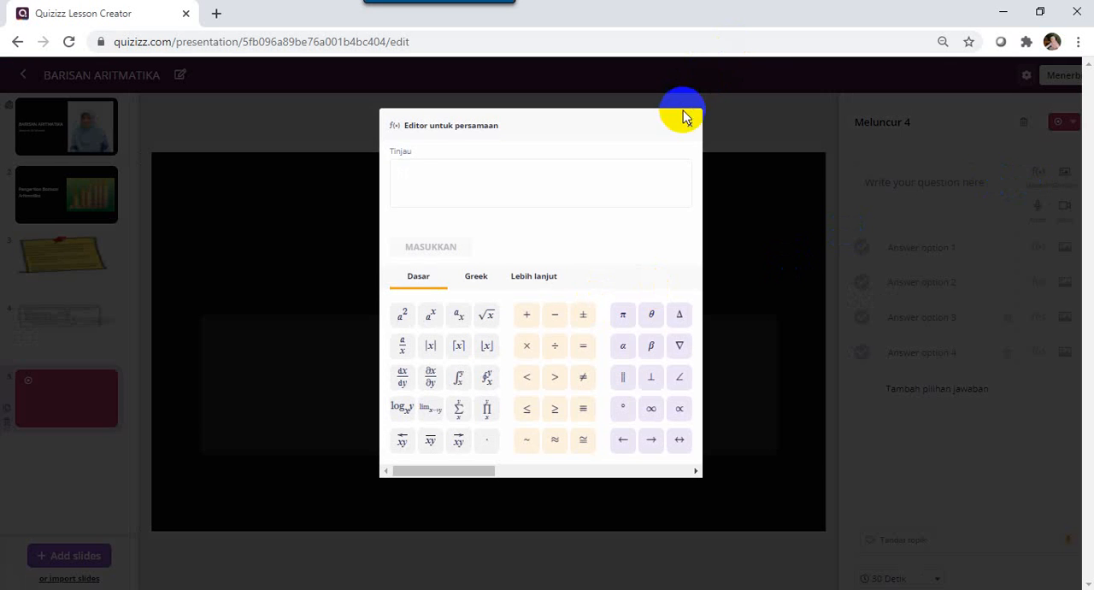
left_click(689, 125)
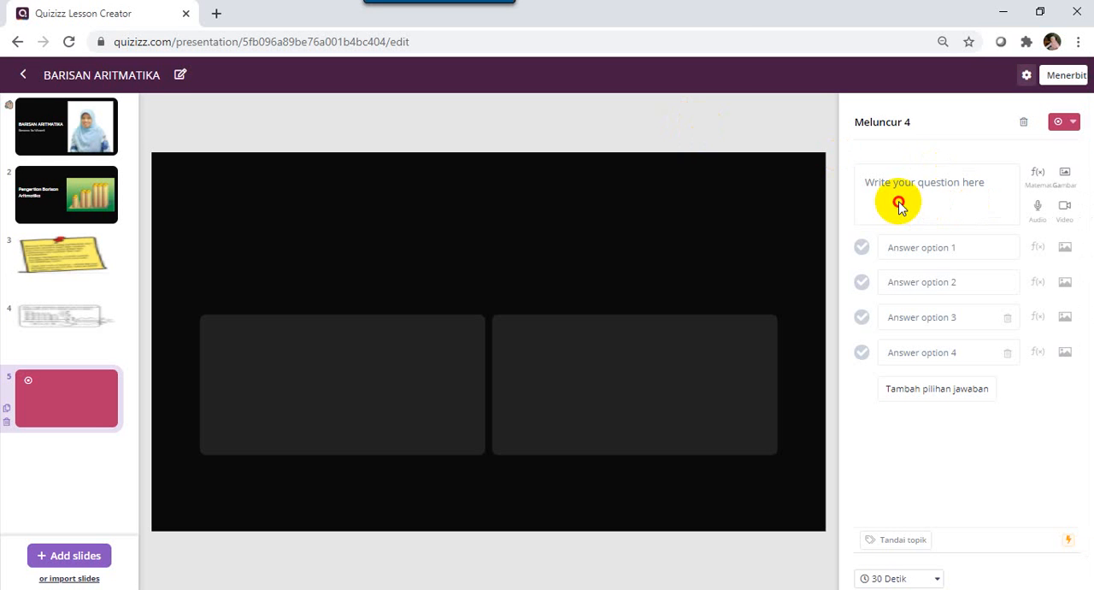
Write slide 5's question as "Dari barisan bilangan berikut, manakah yang merupakan barisan aritmatika ....".
left_click(874, 182)
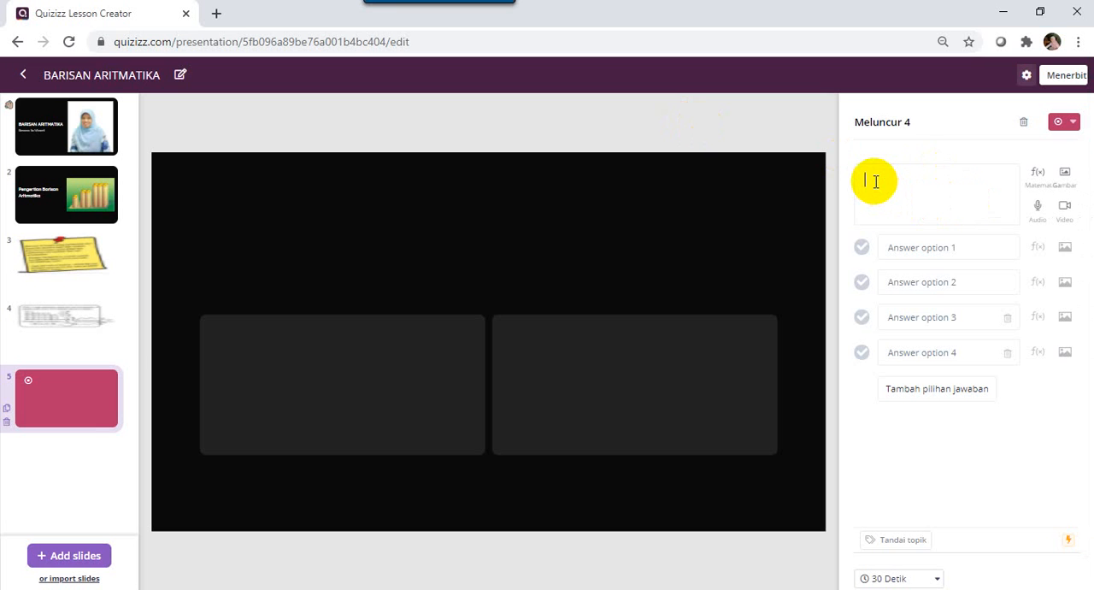
type("DAri barisa")
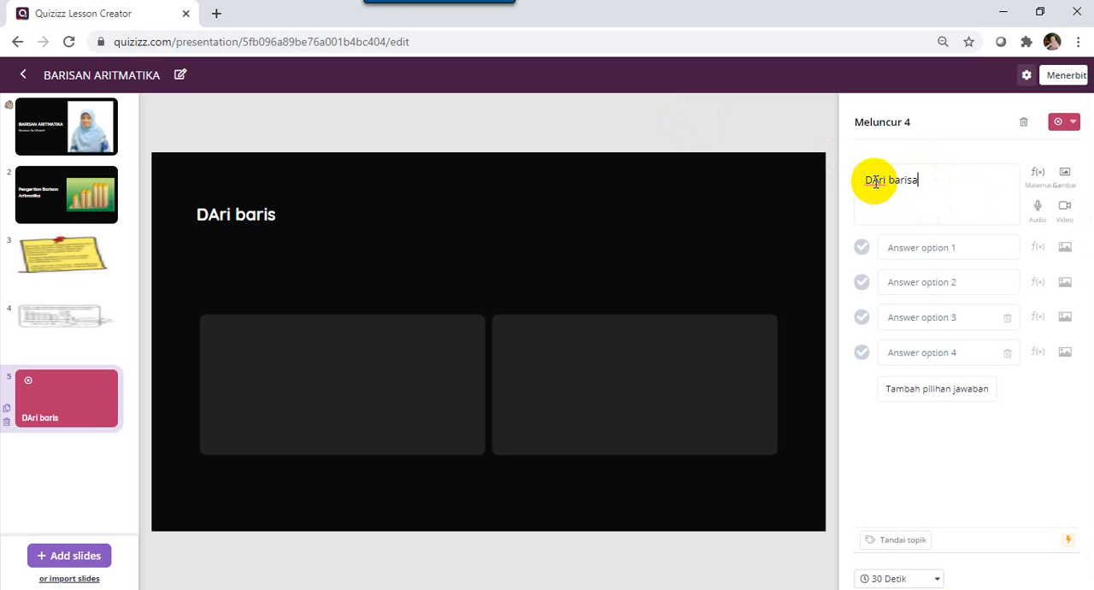
key("BackSpace")
key("BackSpace")
key("BackSpace")
key("BackSpace")
key("BackSpace")
key("BackSpace")
key("BackSpace")
key("BackSpace")
key("BackSpace")
key("BackSpace")
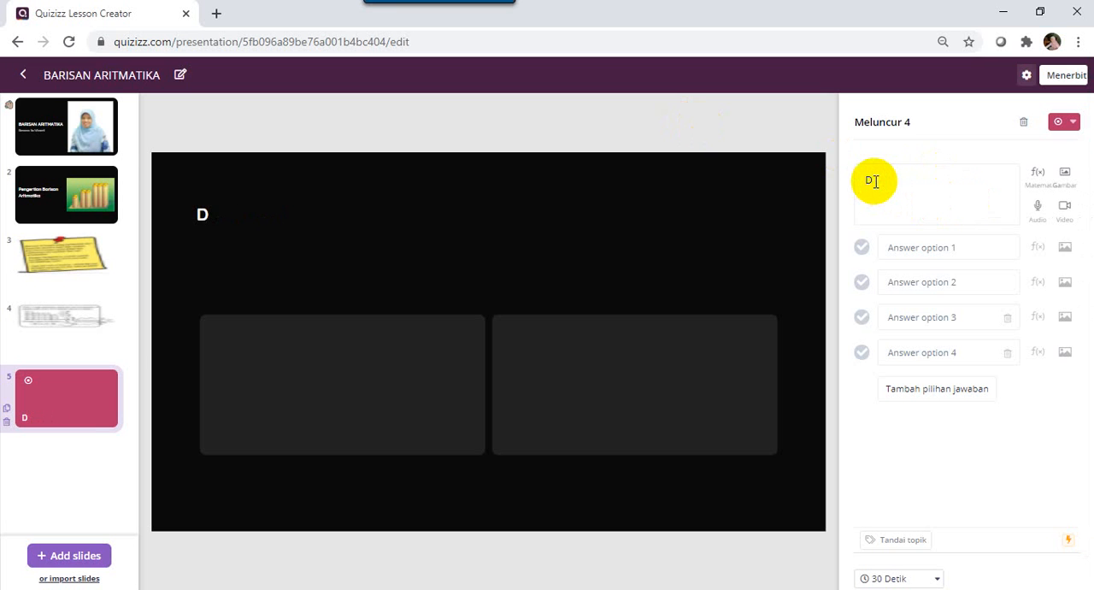
type("ari baris")
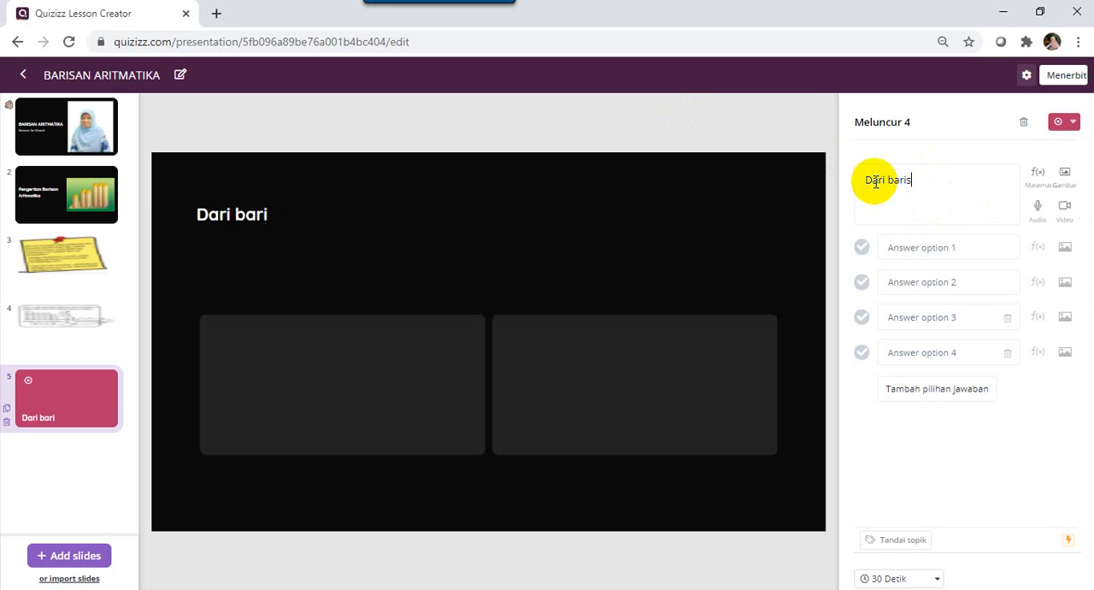
type("an bilangan be")
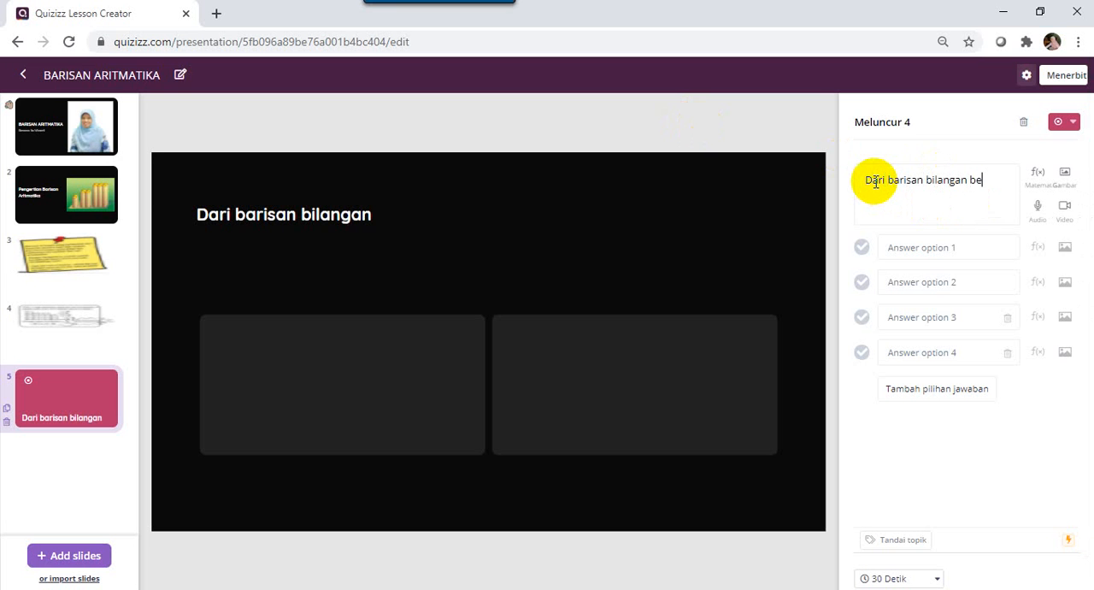
type("rikut")
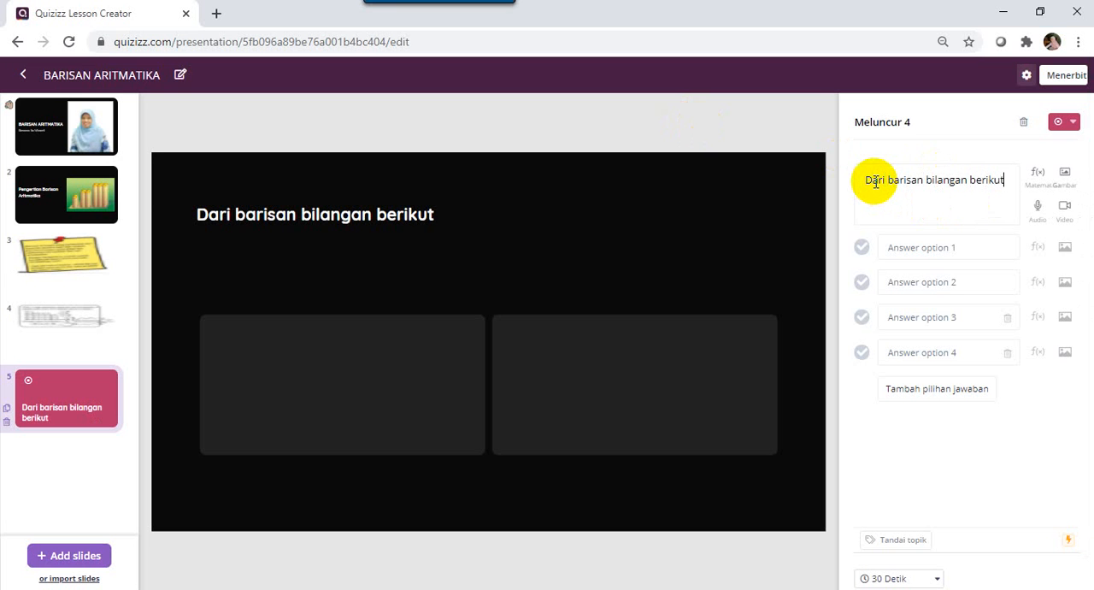
type(", mana")
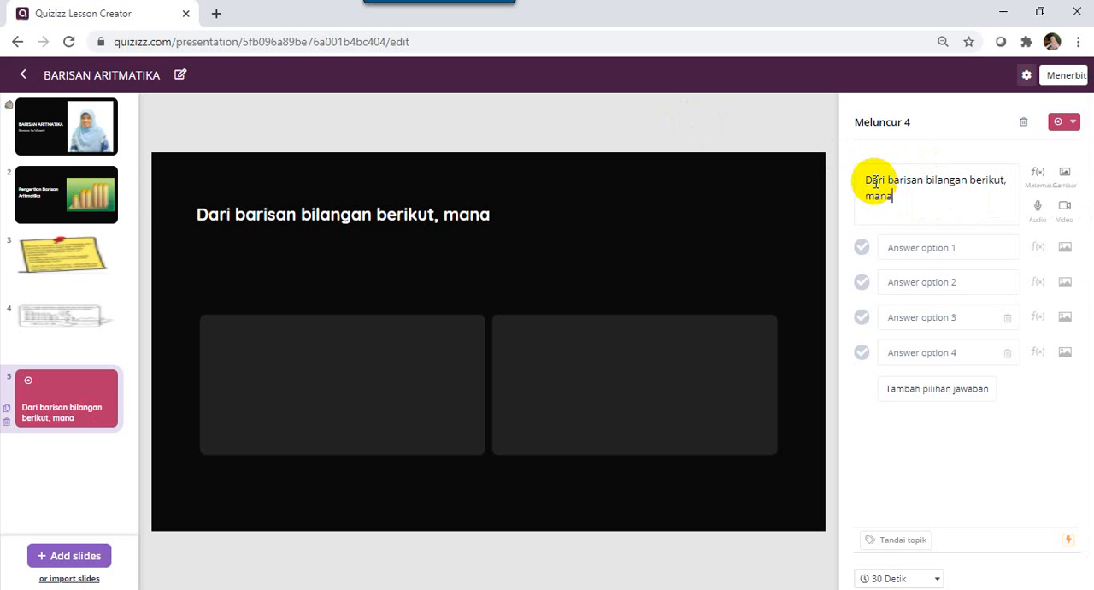
type("kah")
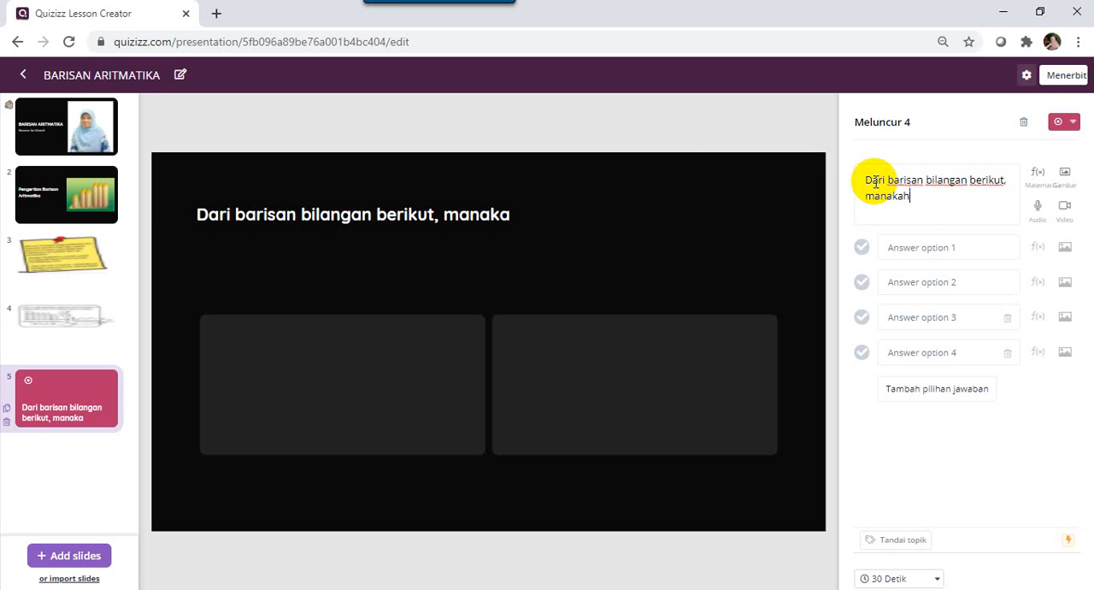
type(" yang n")
key("BackSpace")
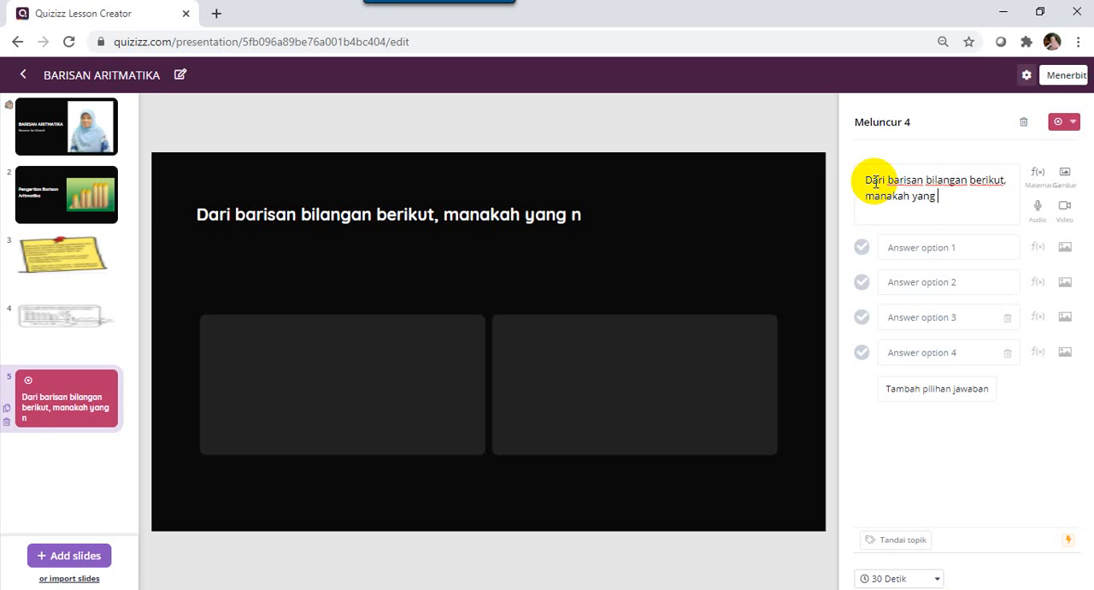
type("merupa")
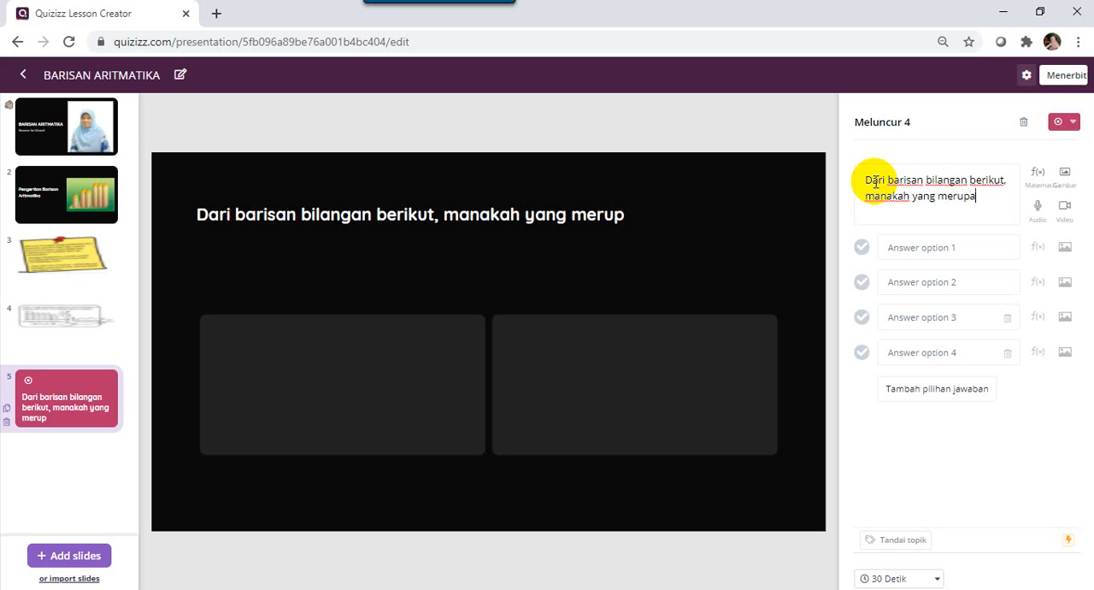
type("kan barisan ")
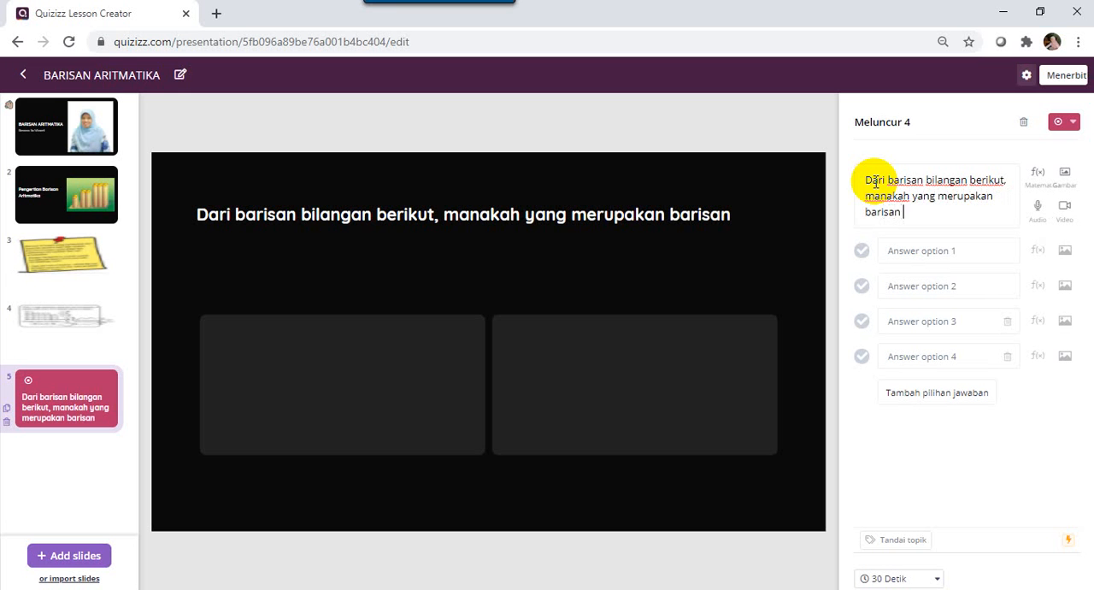
type("aro")
type("itmatika ....")
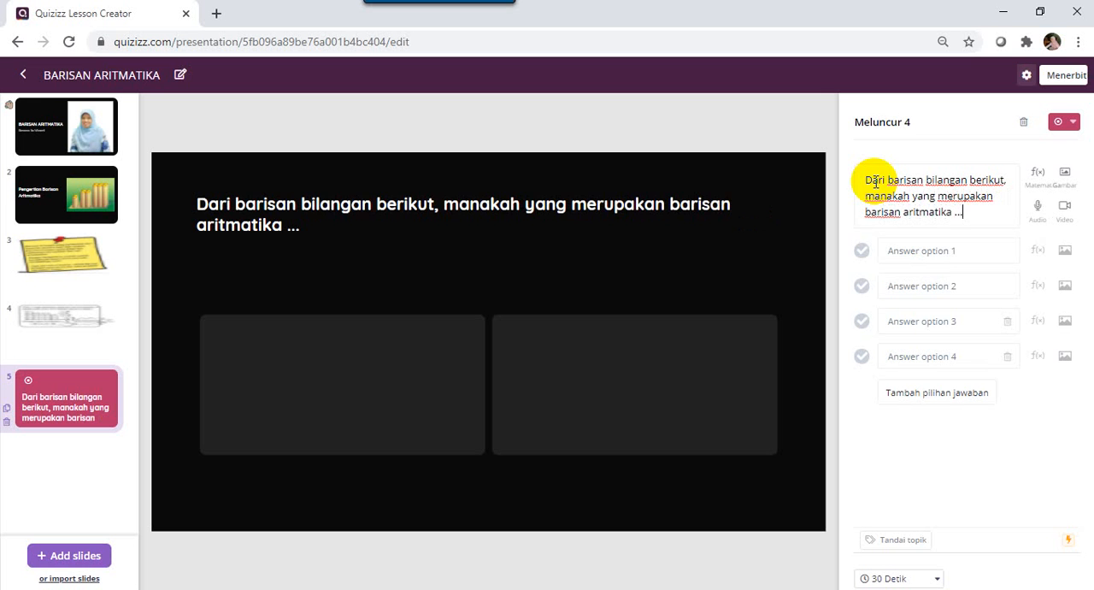
Fill in the first two answer options of slide 5 with "1, 3, 4, 5, ..." and "1, 3, 5, 7,,...".
left_click(905, 253)
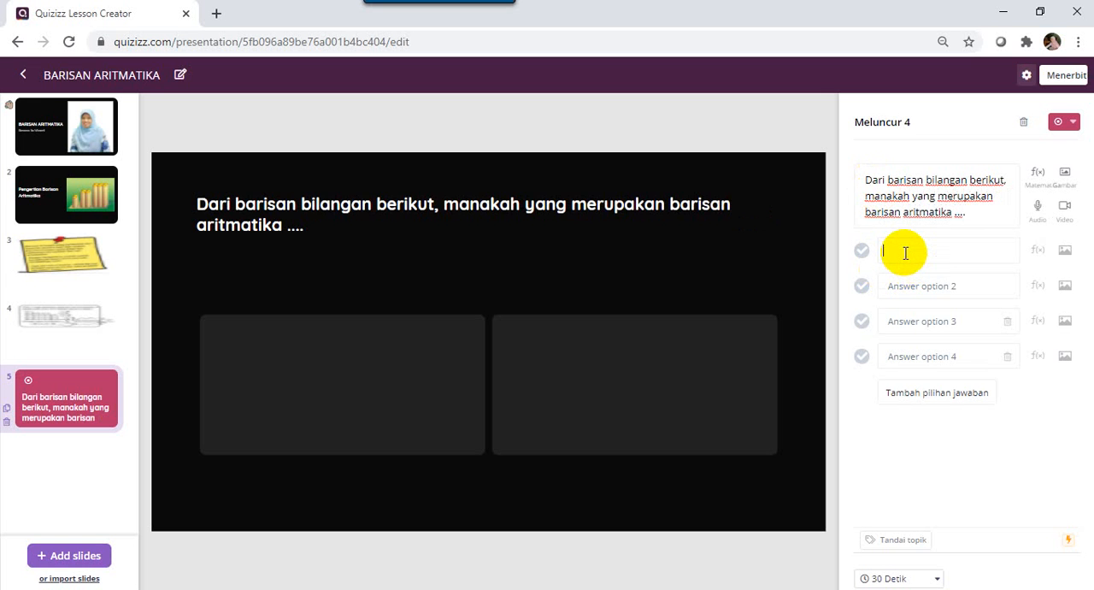
type("1, 3, 4, 5, ...")
left_click(906, 283)
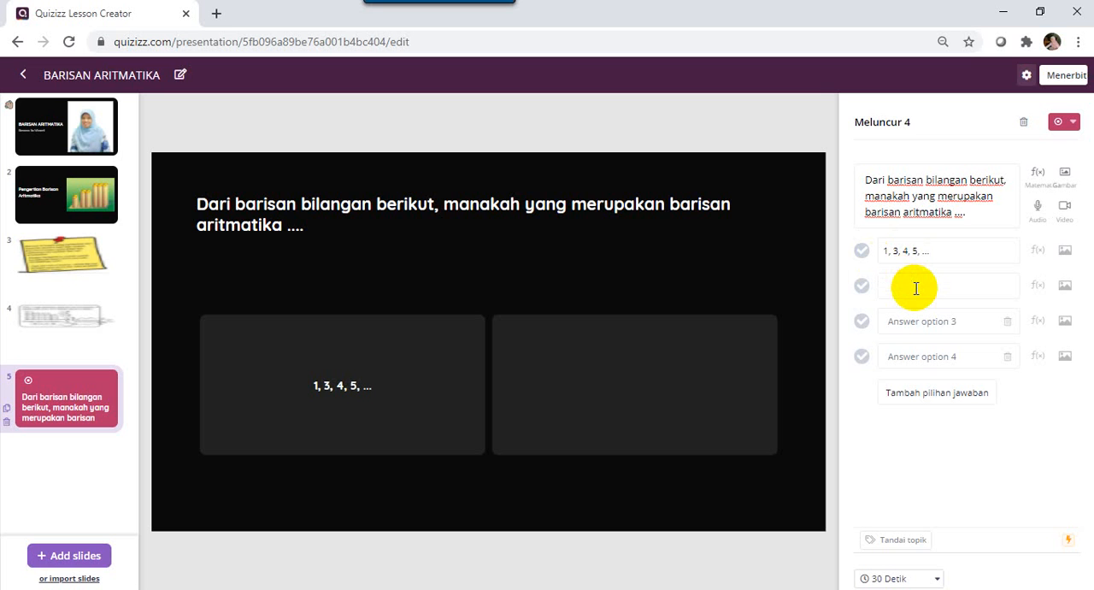
type("1, 3, 5, 7,,...")
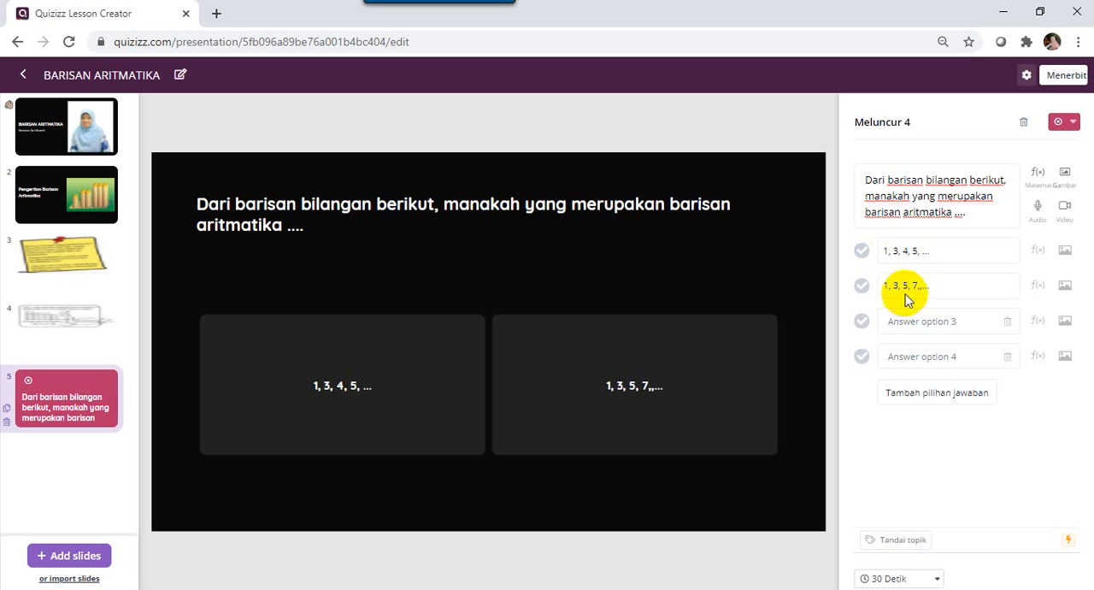
Fill in the third and fourth answer options with "9, 10, 12, 15, ..." and "3, 5, 8, 9, ..".
left_click(916, 321)
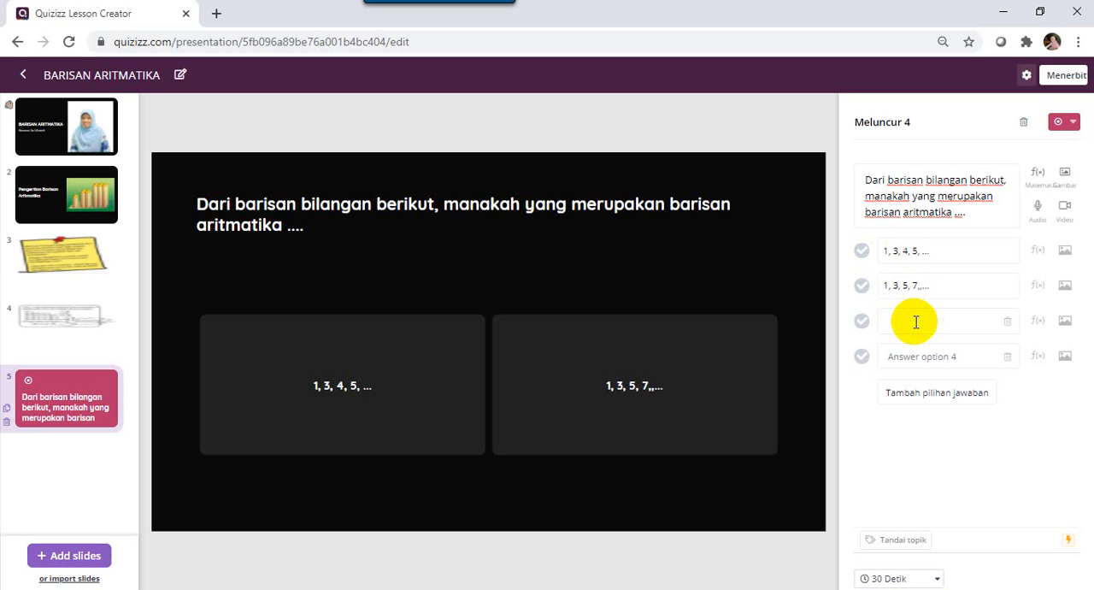
type("9,")
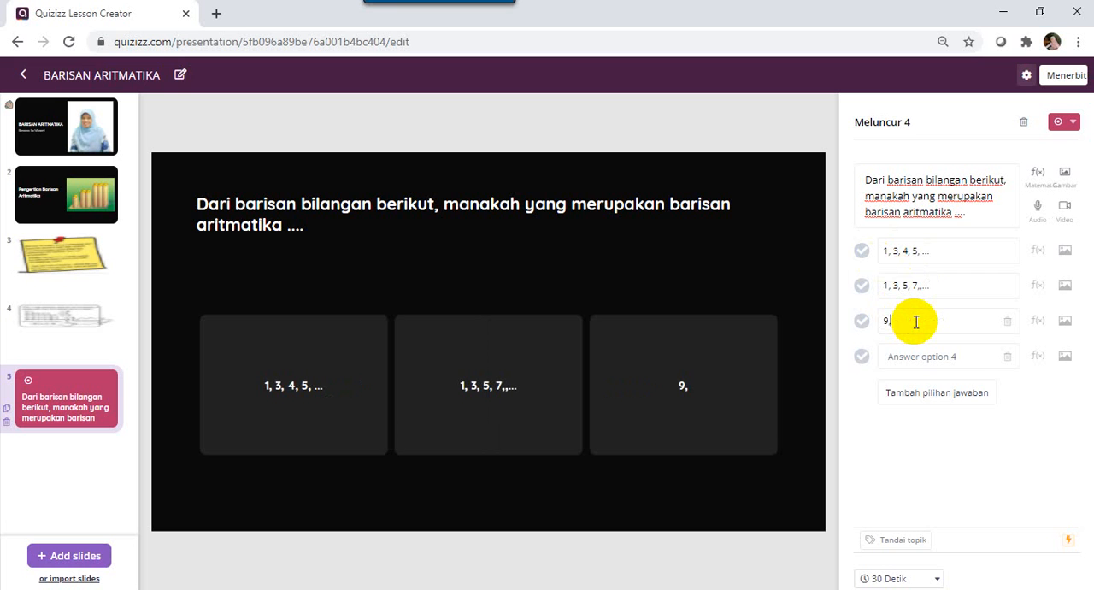
type(" 10, 12")
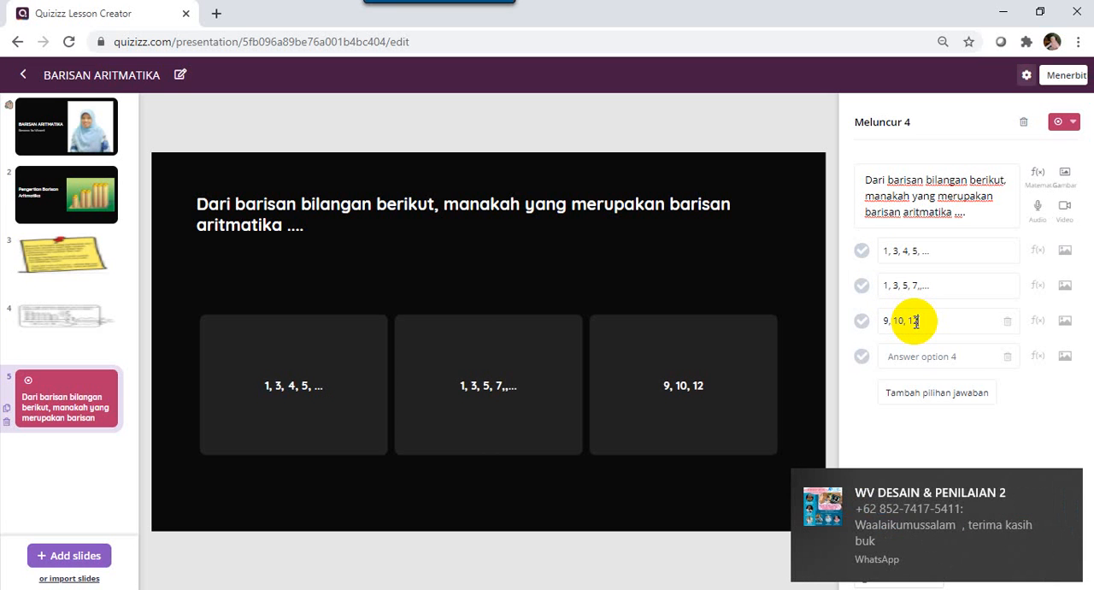
type(", 15, ...")
left_click(918, 359)
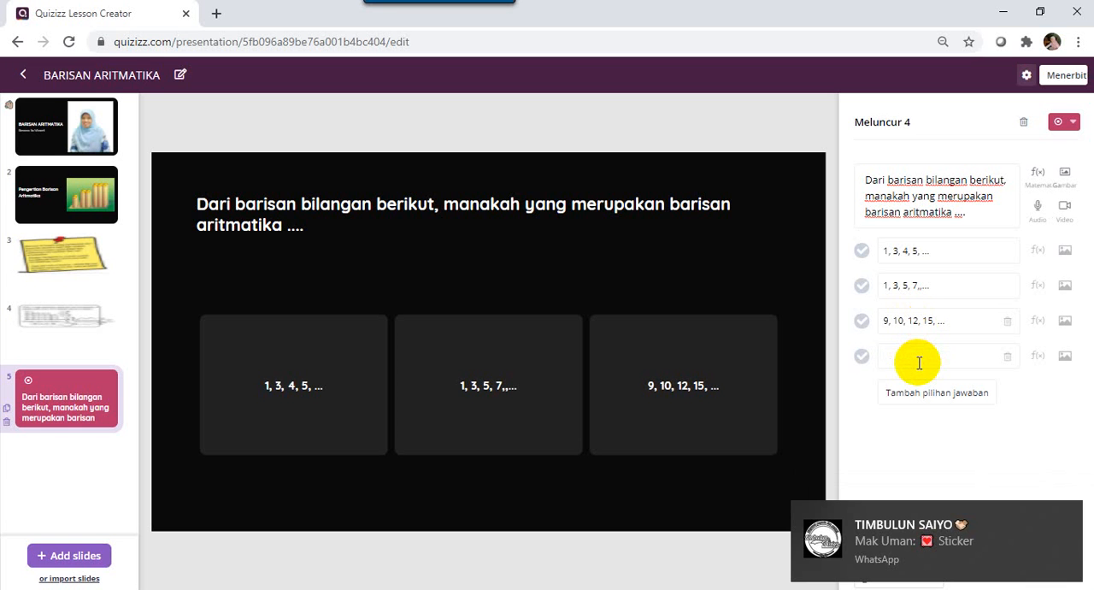
type("3, 5, 8")
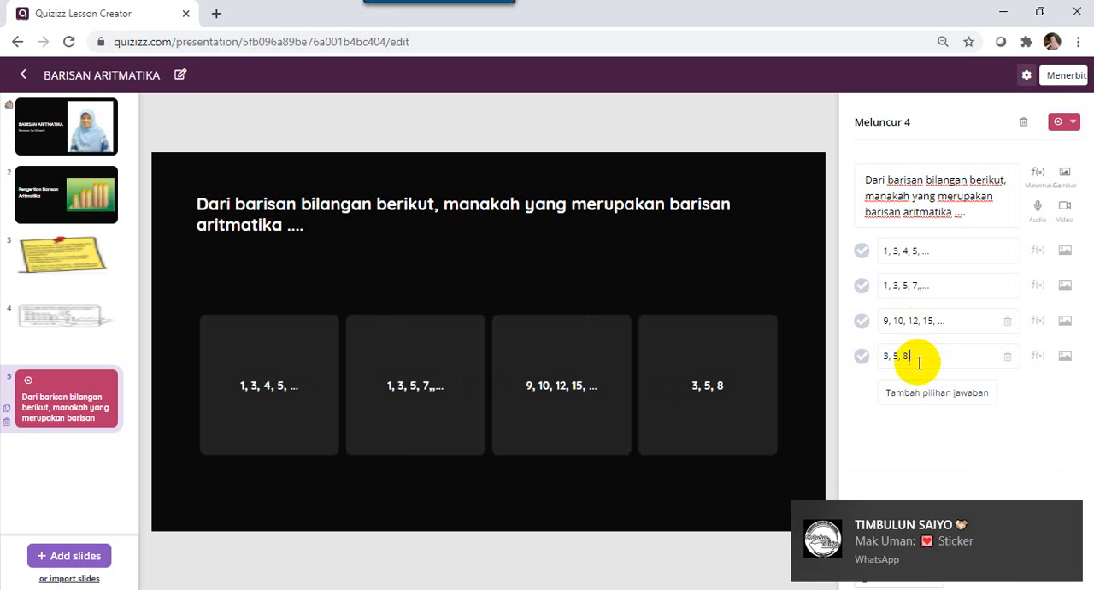
type(", 9,")
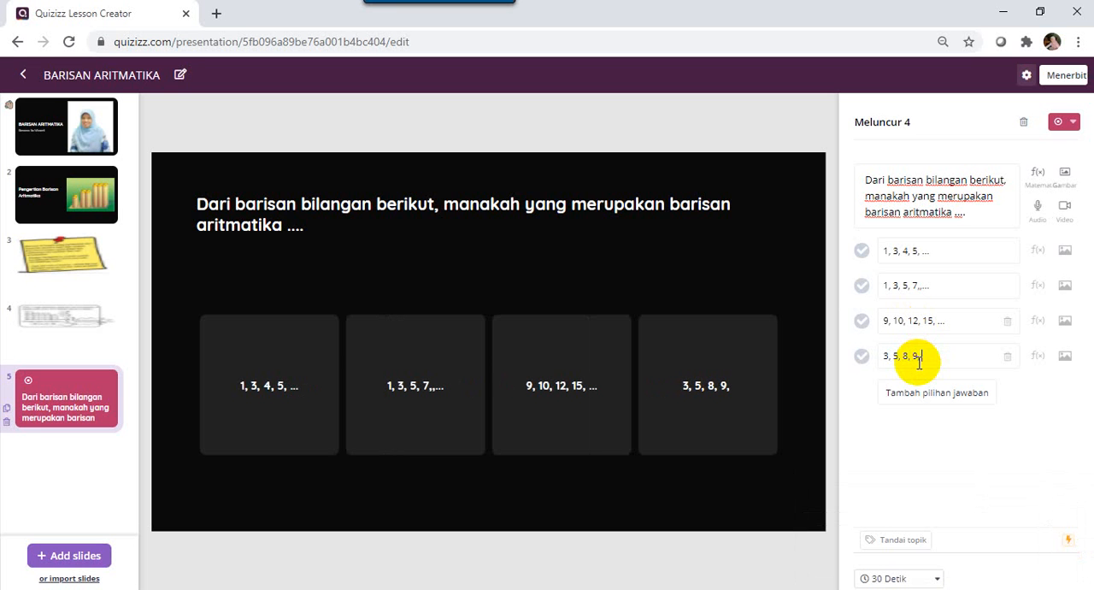
type(" ..")
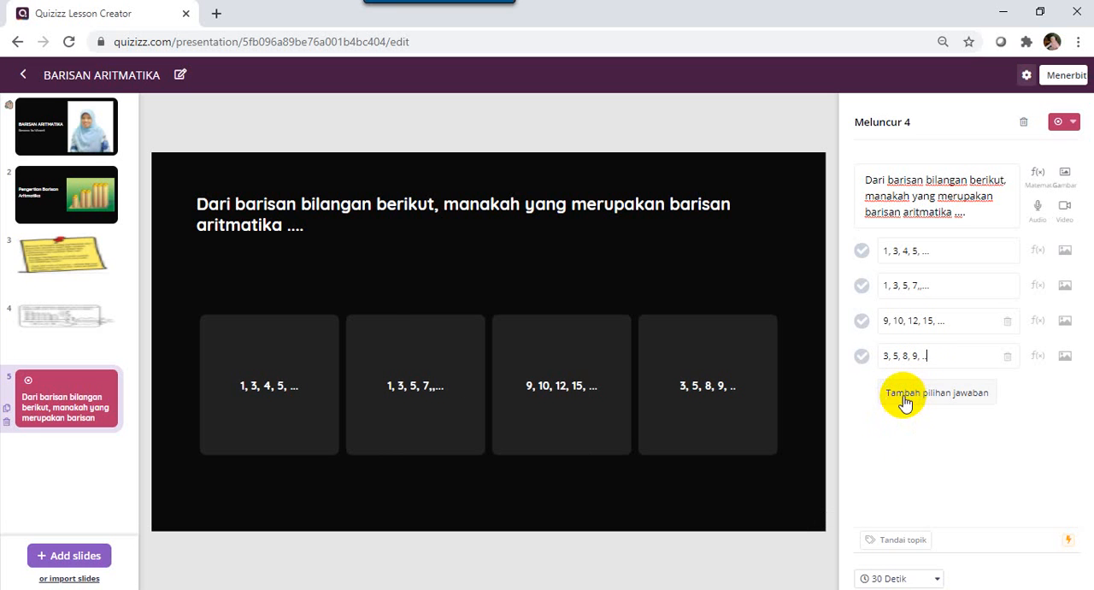
Add a fifth answer option "100, 90, 85, 75,..." and mark the second option as the correct answer.
left_click(905, 398)
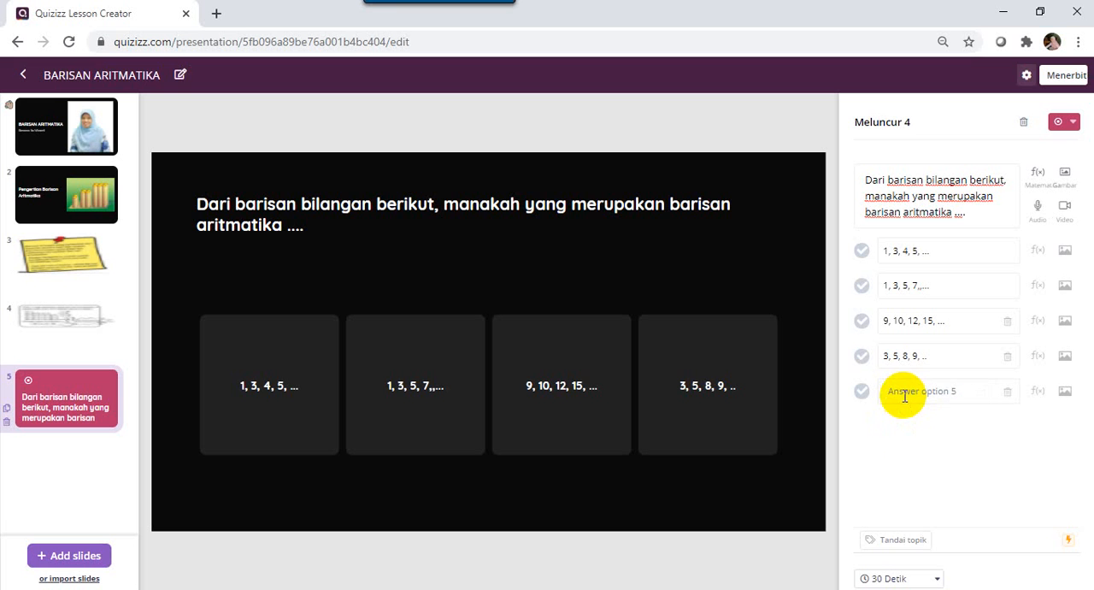
left_click(905, 395)
type("1")
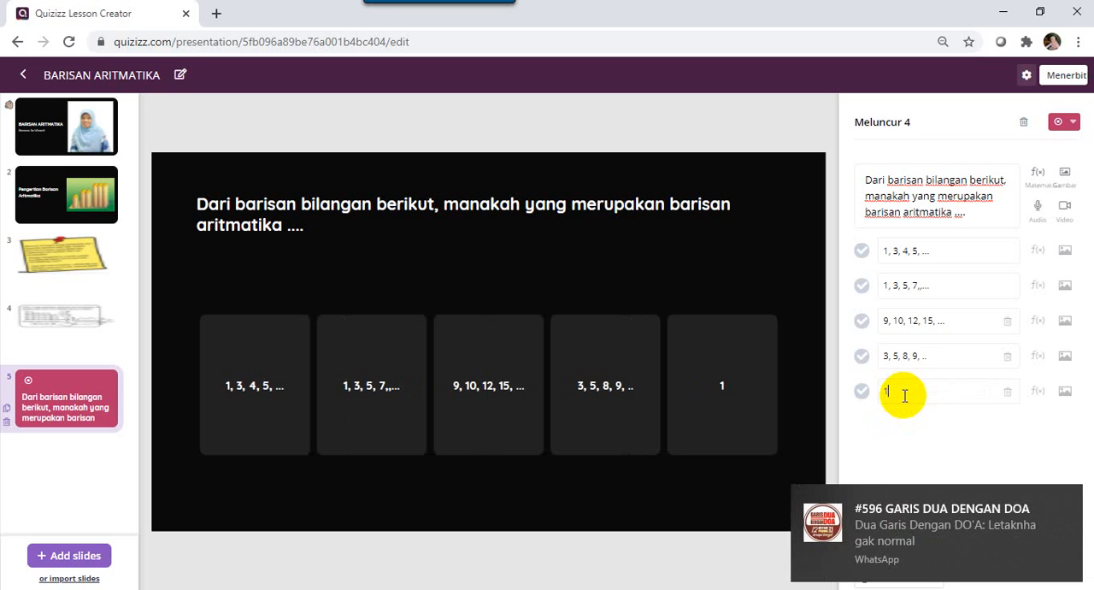
type("00, 90, 85, 7")
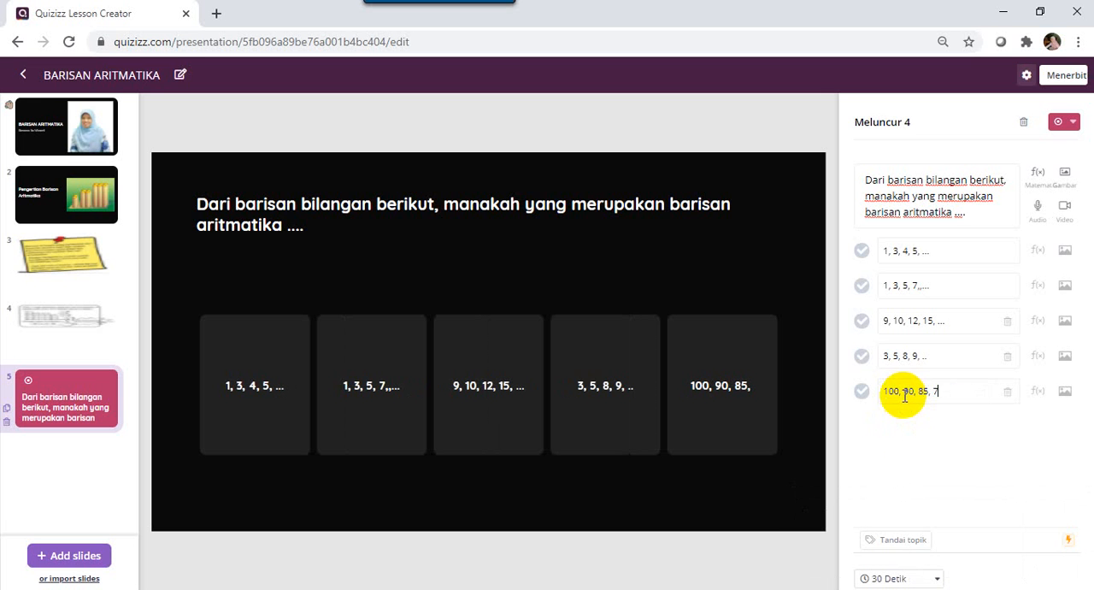
type("5, 70")
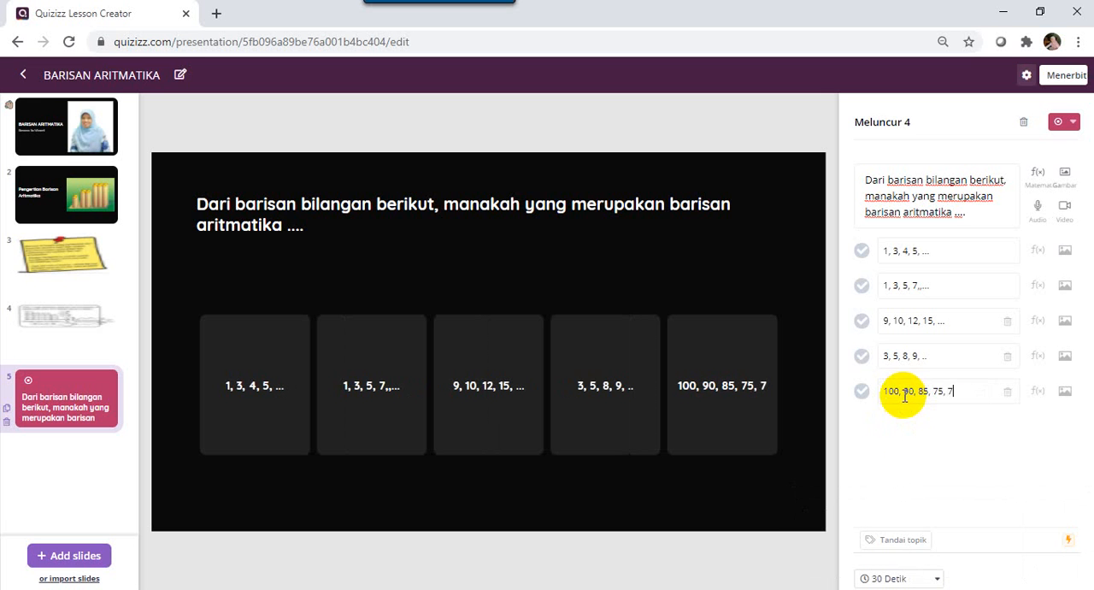
key("BackSpace")
key("BackSpace")
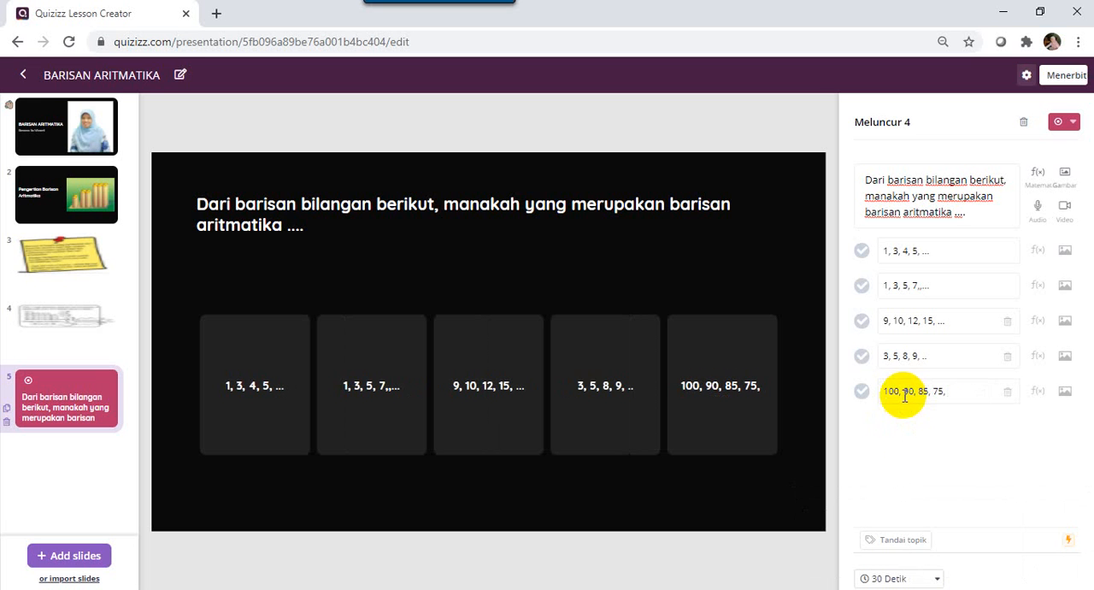
key("BackSpace")
type("...")
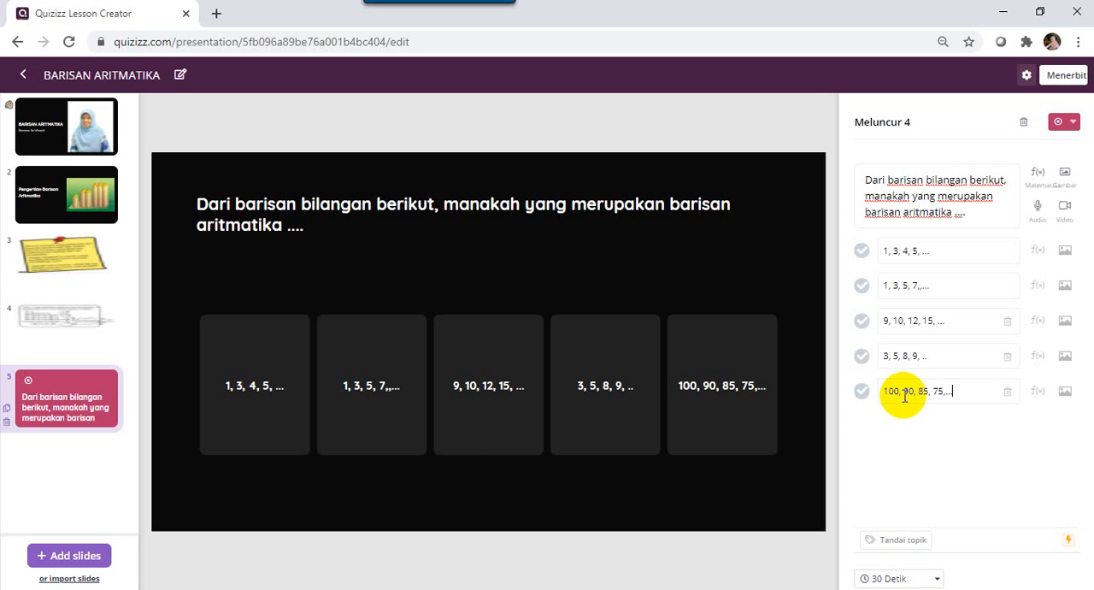
left_click(863, 286)
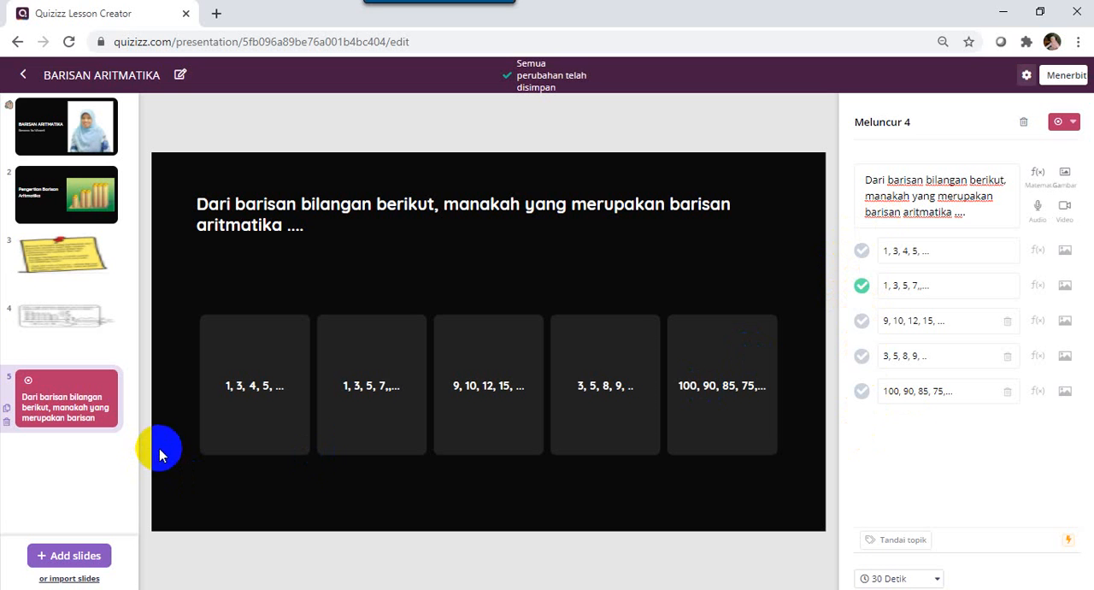
Add a multiple-choice question slide and begin its question with "Diketahui barisan aritmatika 2, 7, 12, 17, ....".
left_click(60, 557)
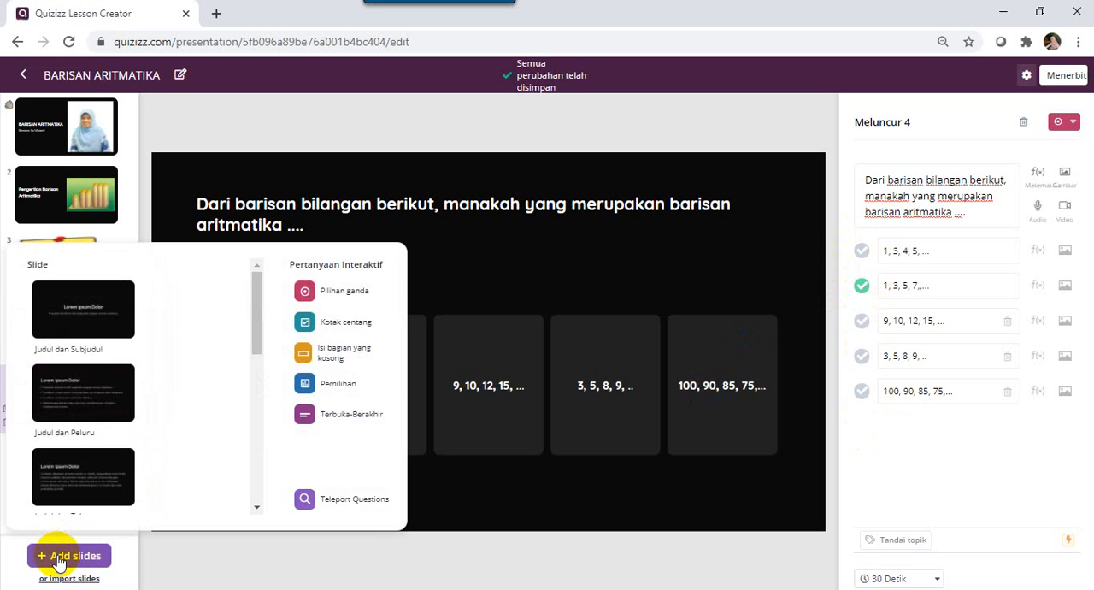
left_click(339, 300)
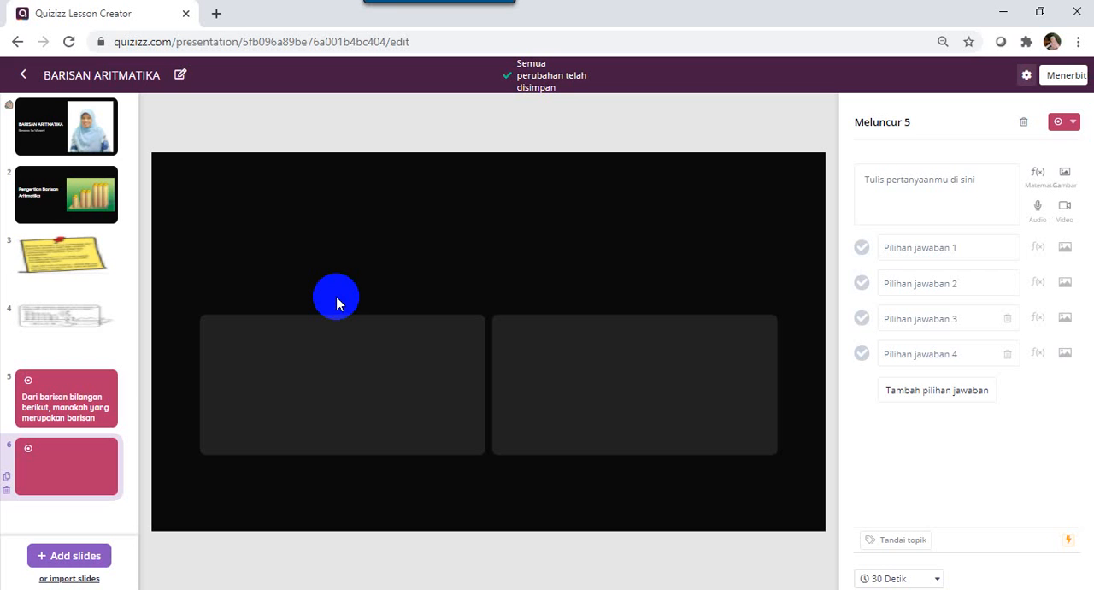
left_click(897, 176)
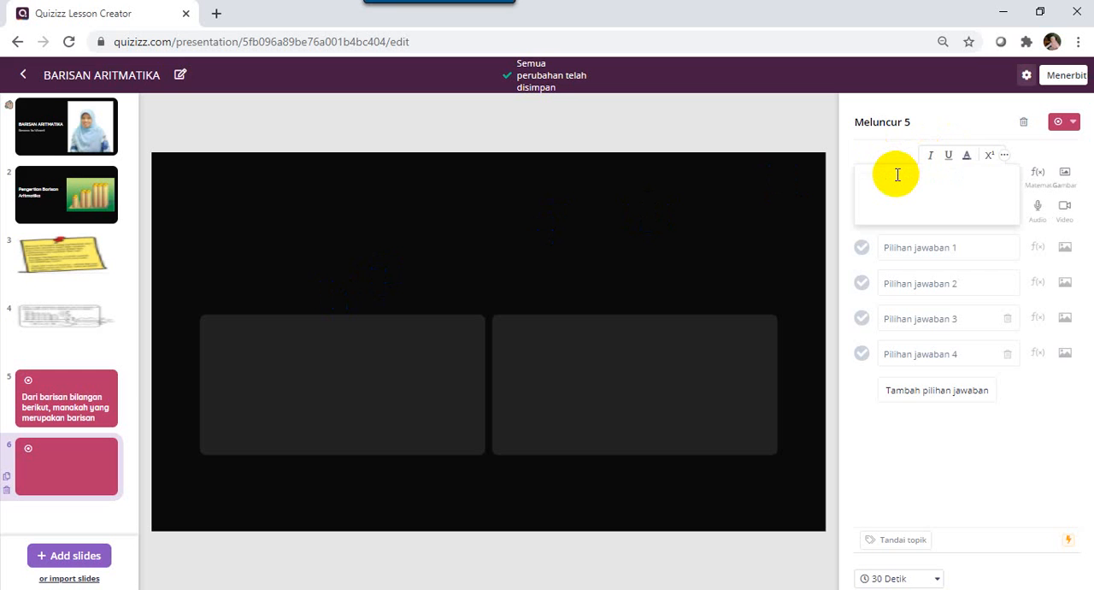
type("Diketahu")
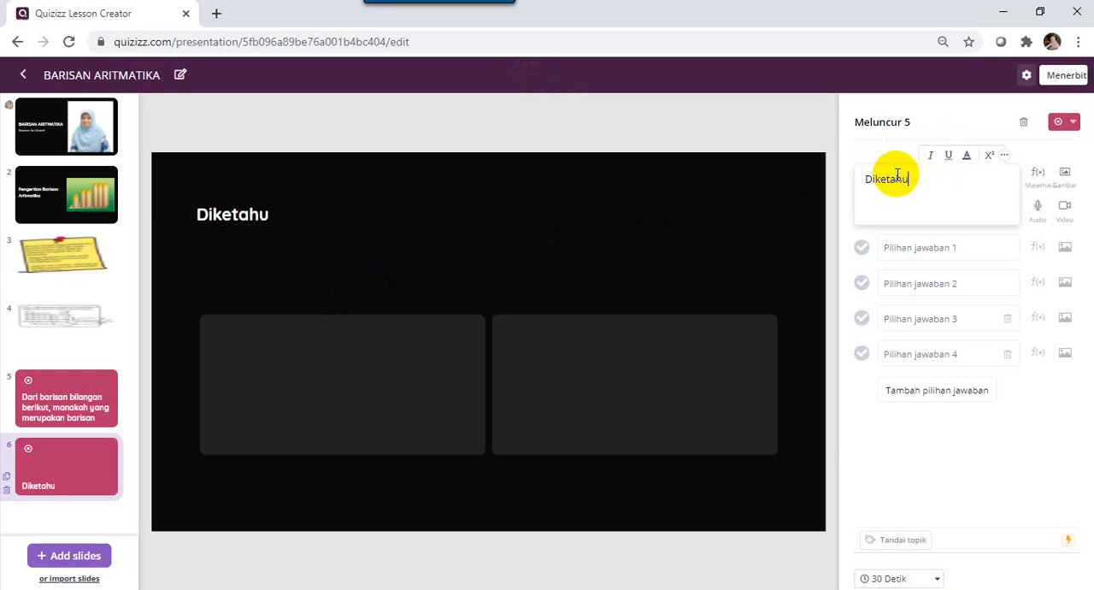
type("i barisan a")
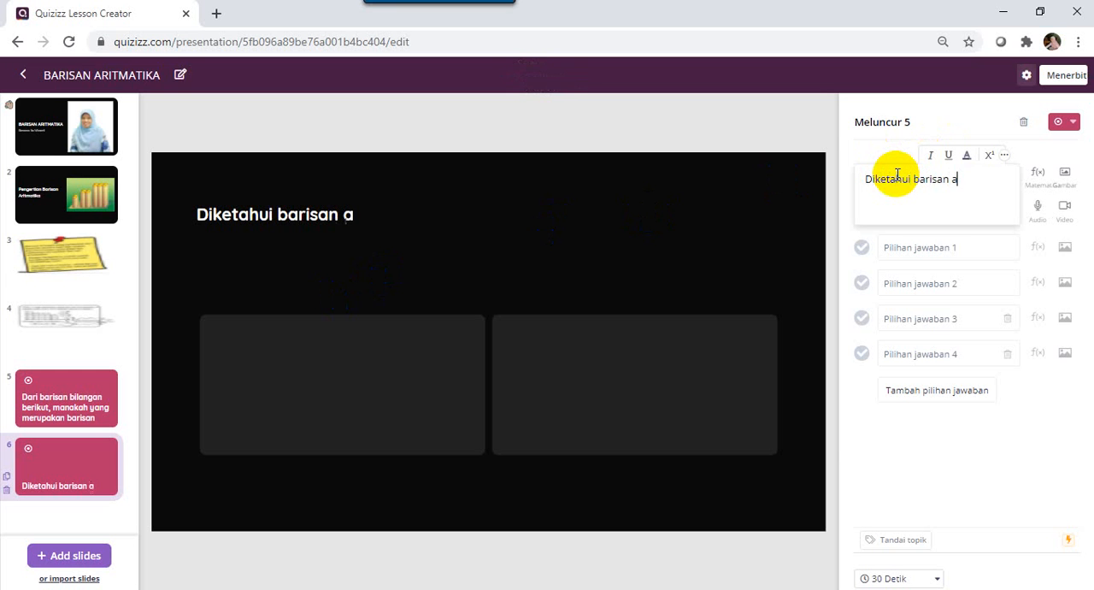
type("ritmatika")
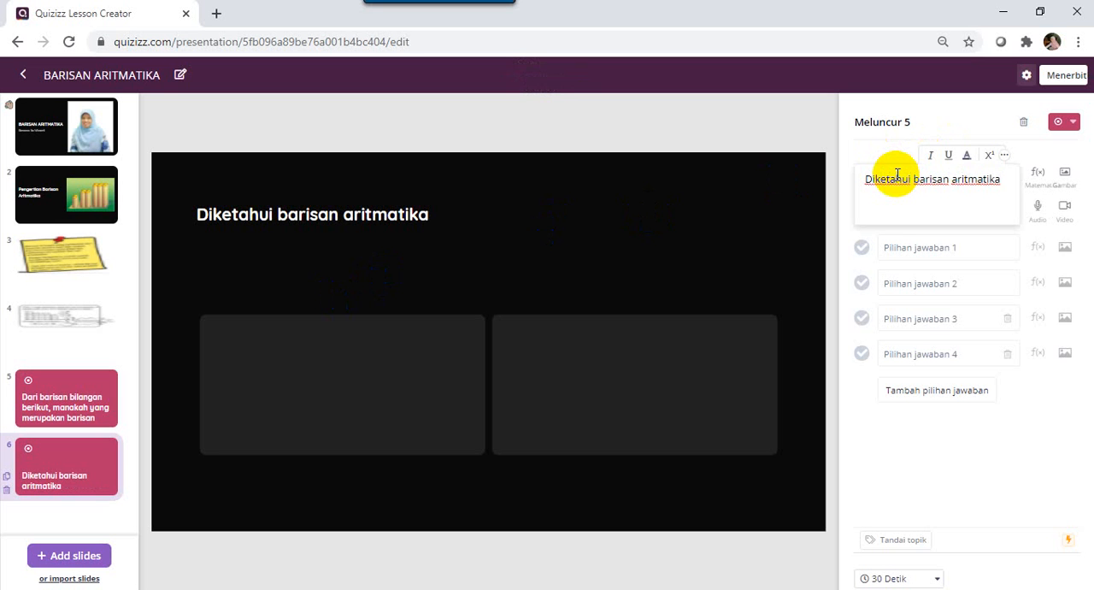
type("2, 7, 12, 17")
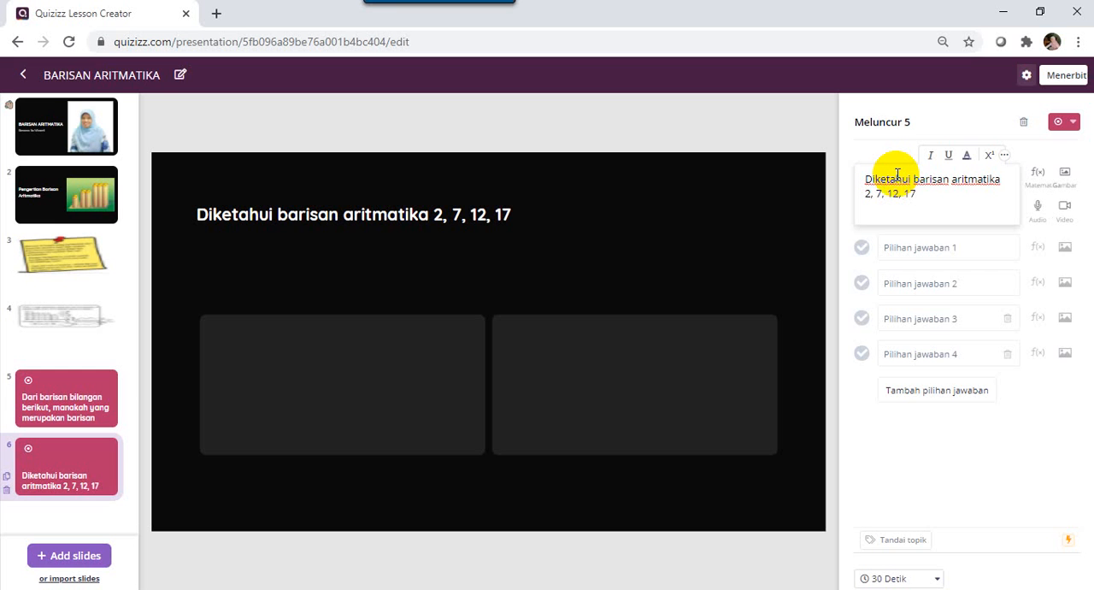
type(", ....")
Complete slide 6's question by appending "MAka suku ke 21 dari barisan tersebut adalah ...".
left_click(910, 253)
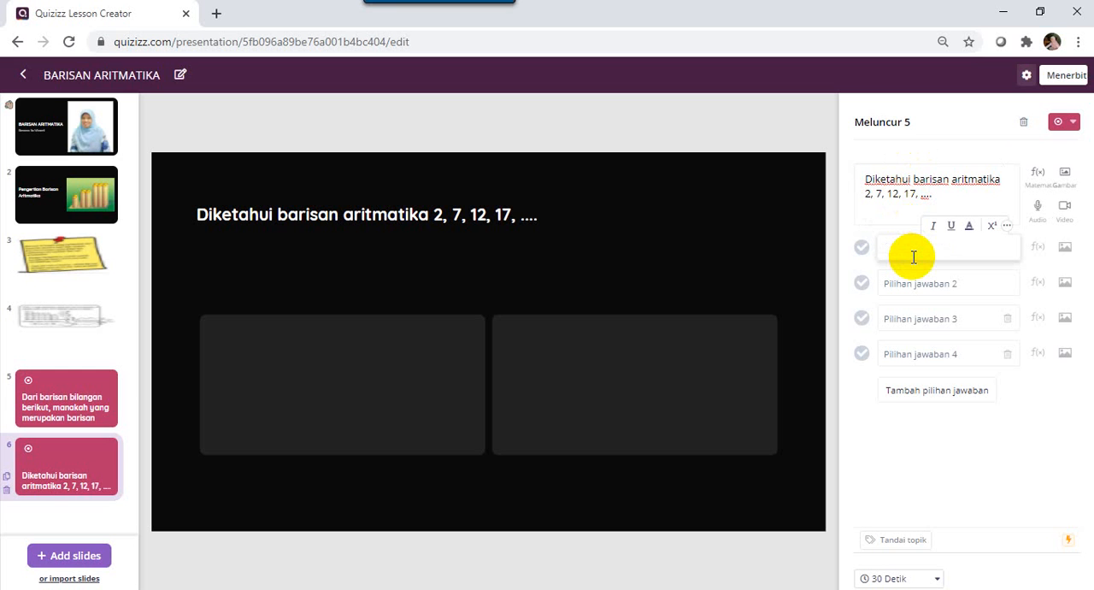
left_click(949, 196)
type("MAka s")
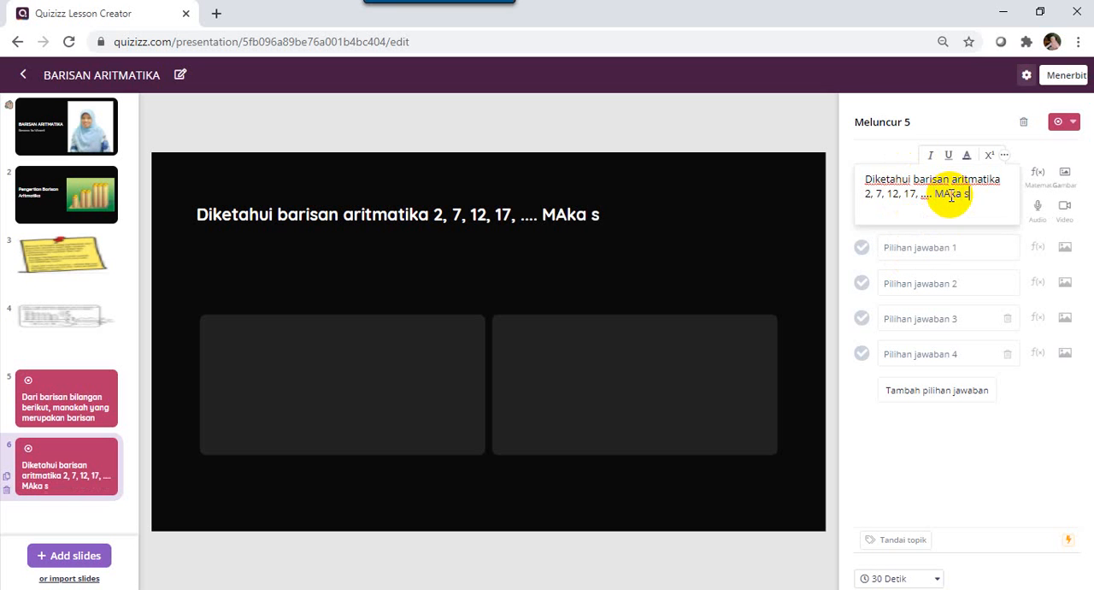
type("uku ke")
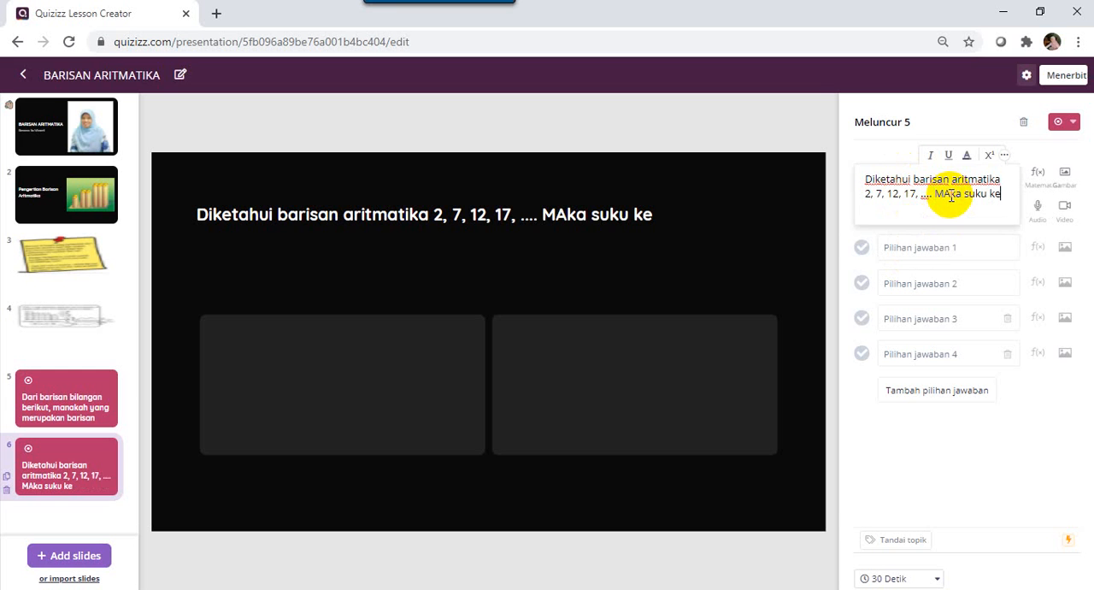
type(" 21 dari ba")
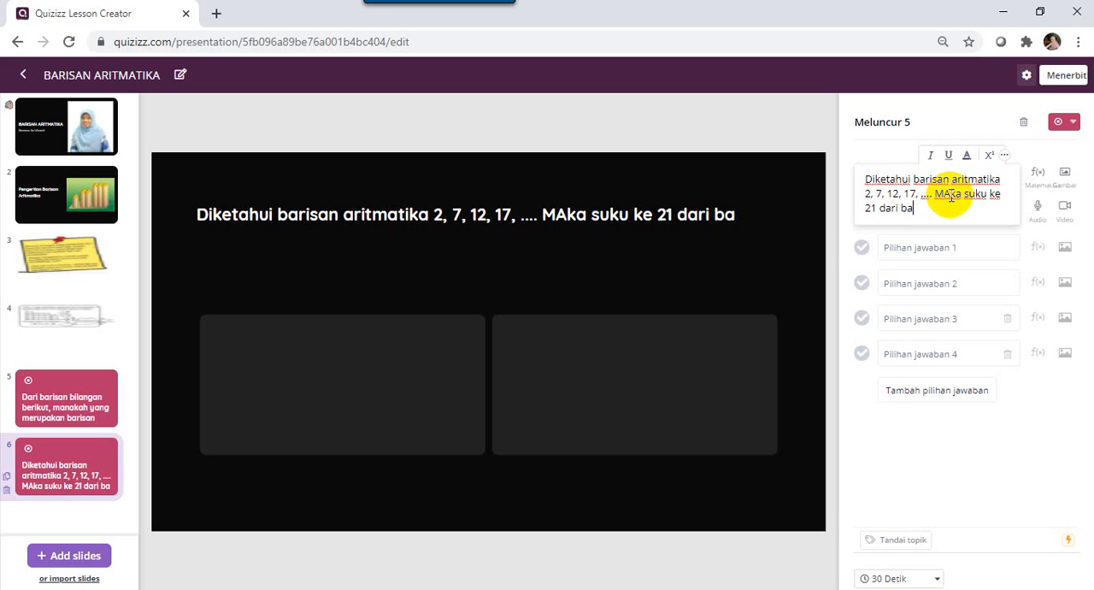
type("risan tersebut adalah")
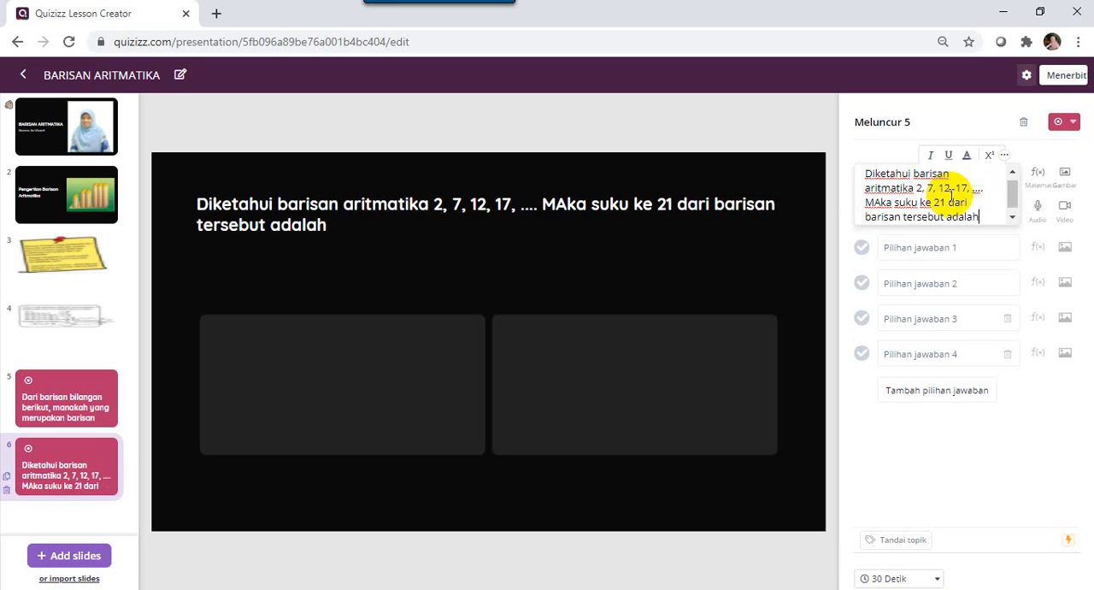
type(" ...")
Fill in the first two answer options of slide 6 with 27 and 35.
left_click(899, 250)
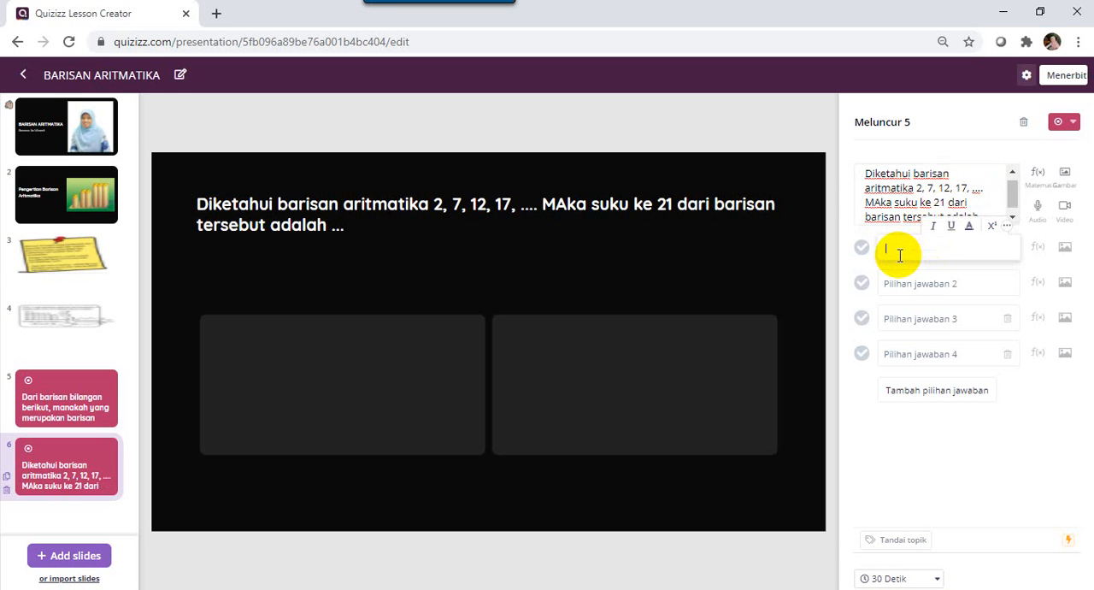
type("27,")
key("BackSpace")
left_click(891, 283)
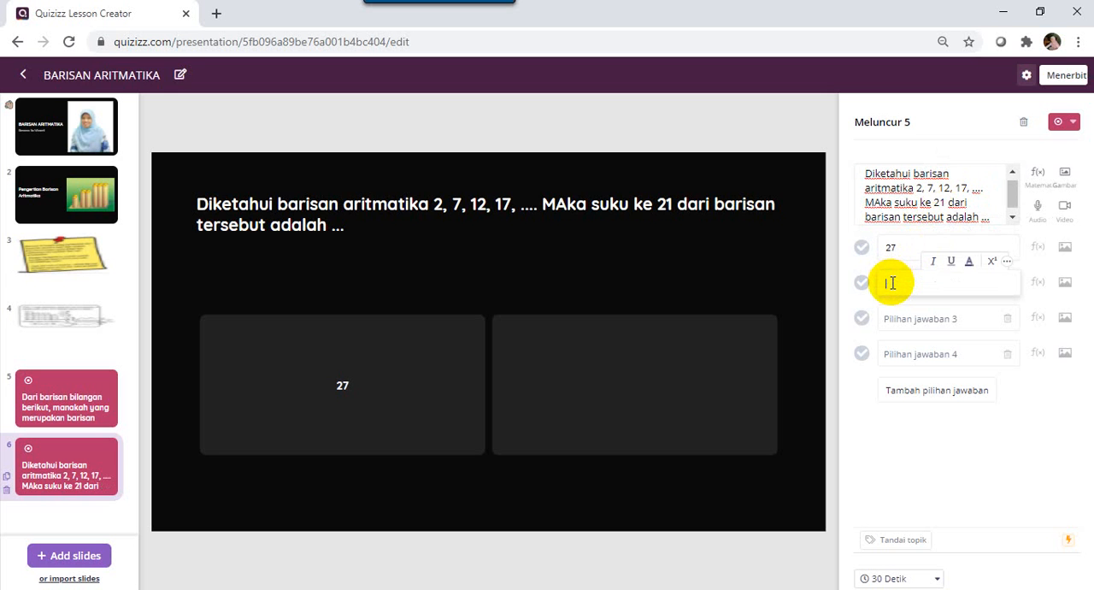
type("35")
Enter 57 and 79 as the third and fourth answer options and add a fifth option, 105.
left_click(891, 318)
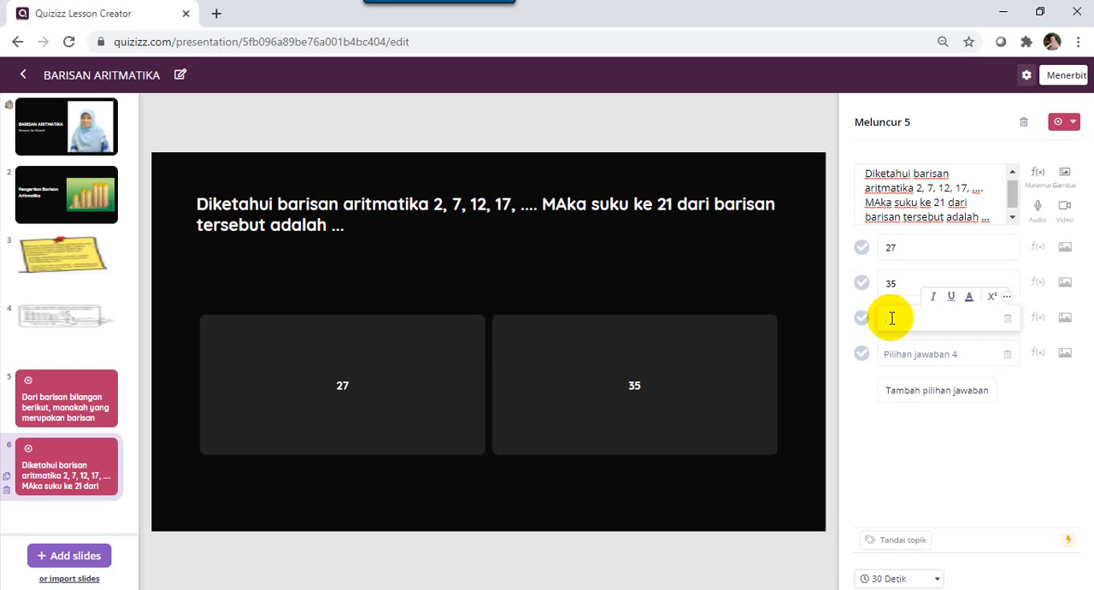
type("57")
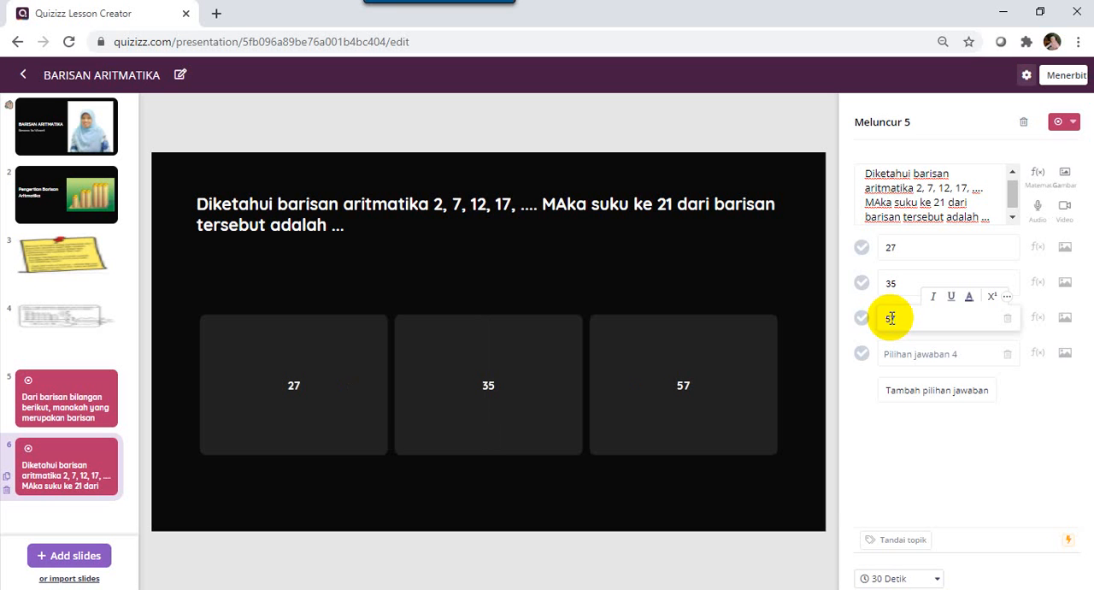
left_click(893, 354)
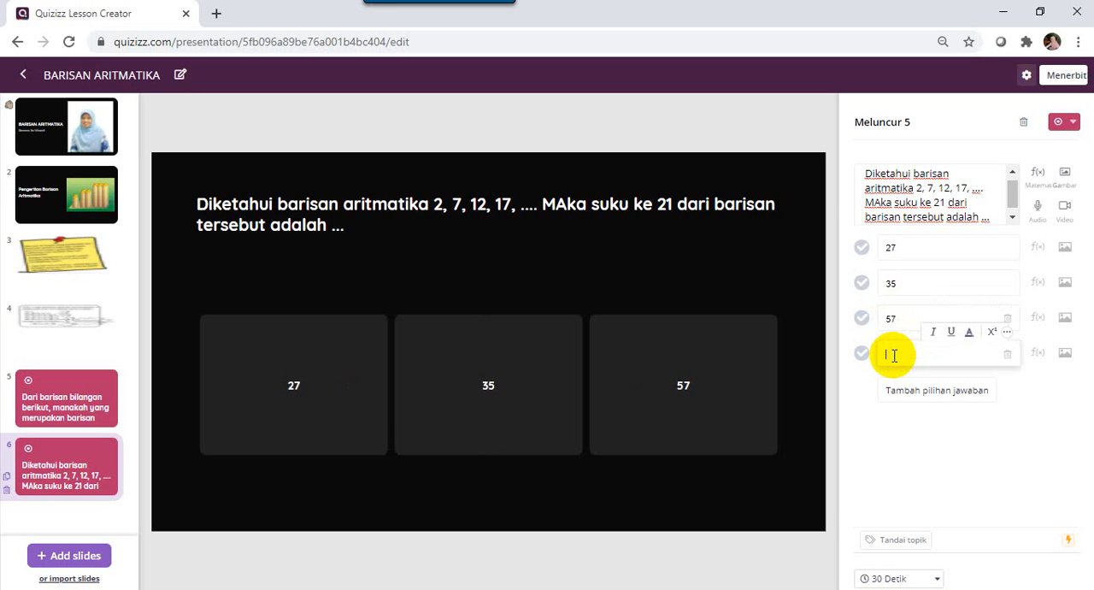
type("79")
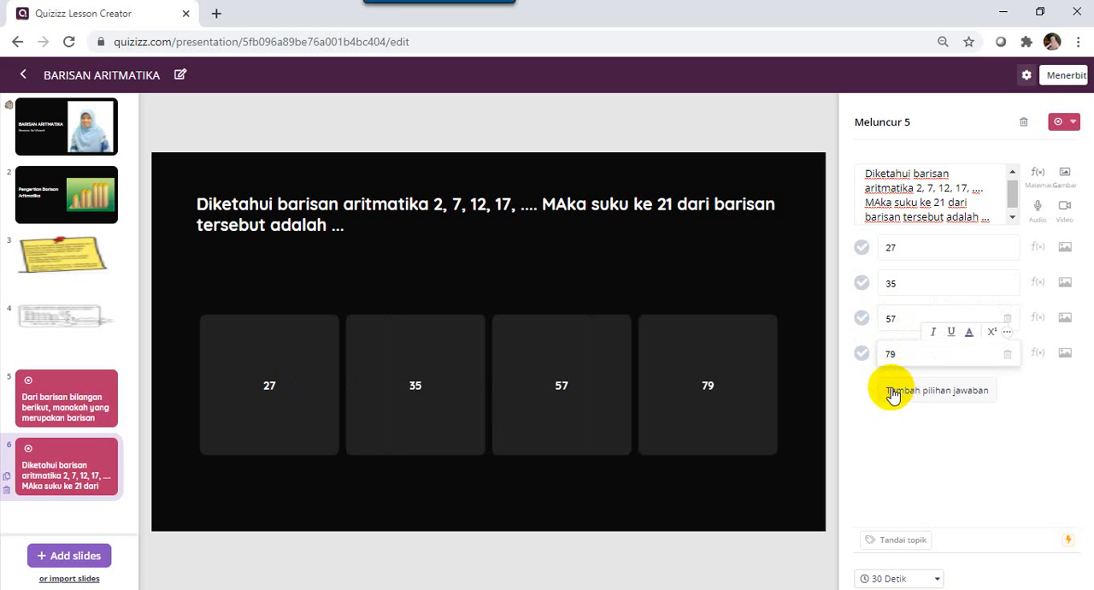
left_click(894, 392)
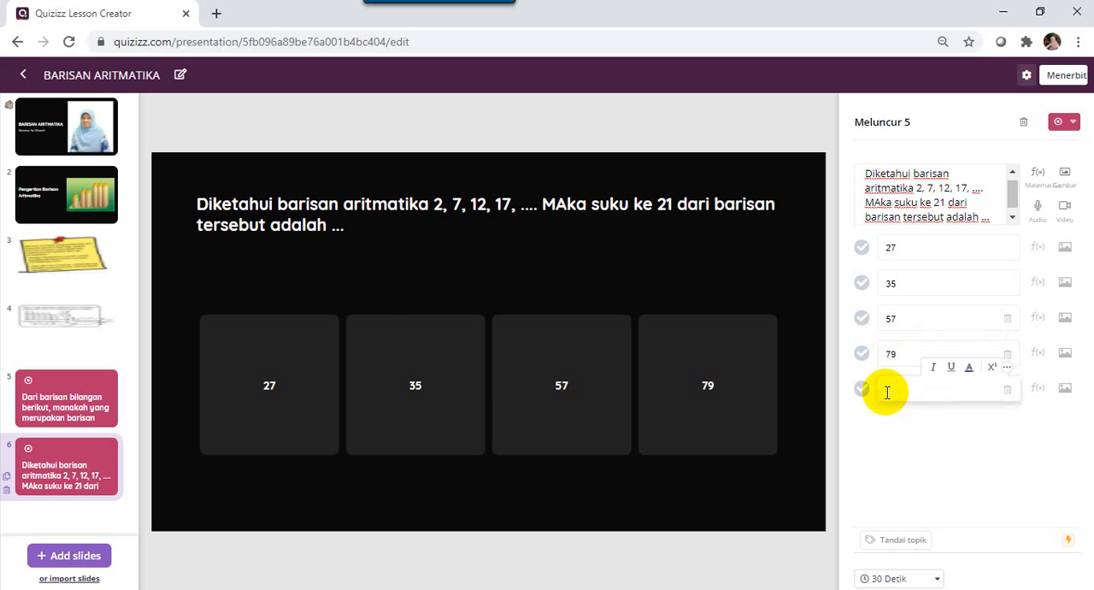
type("105")
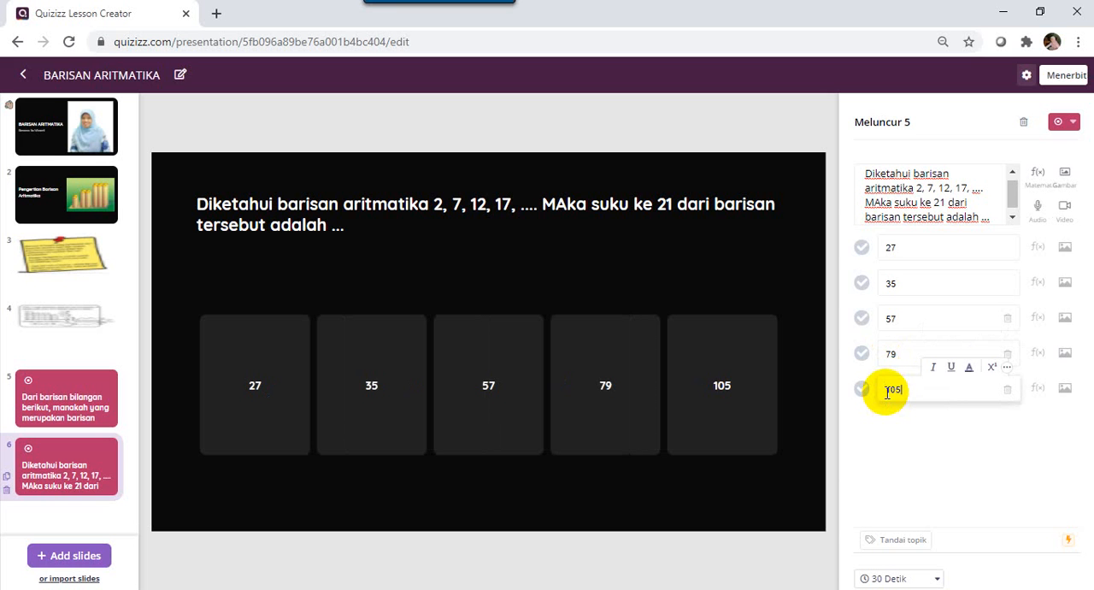
Change the first answer option of slide 6 to 57 and the second to 69.
left_click(902, 246)
key("BackSpace")
key("BackSpace")
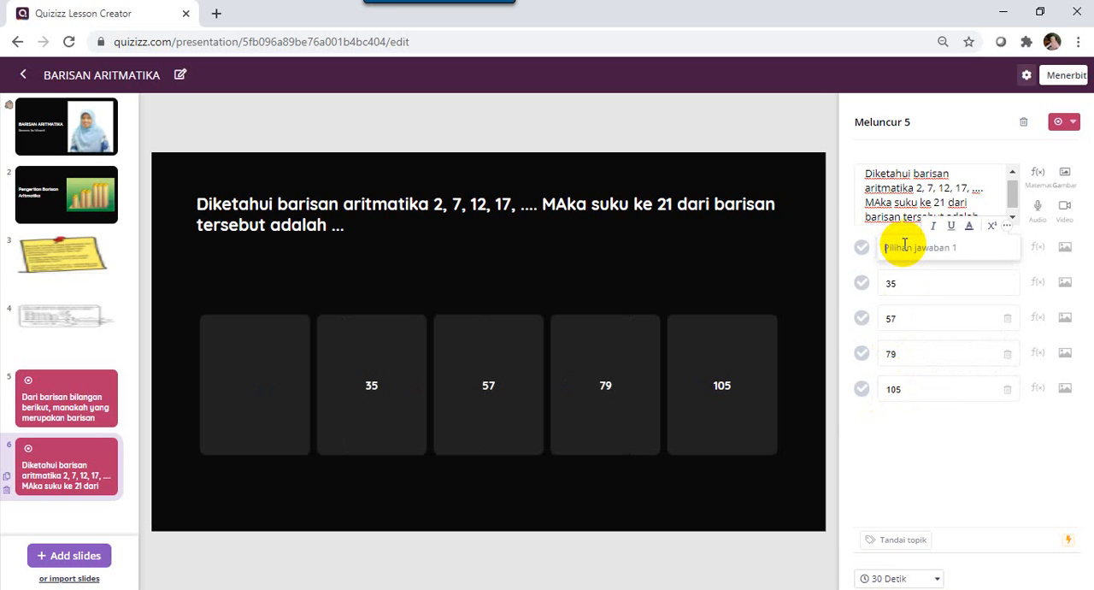
type("57")
left_click(904, 283)
key("BackSpace")
key("BackSpace")
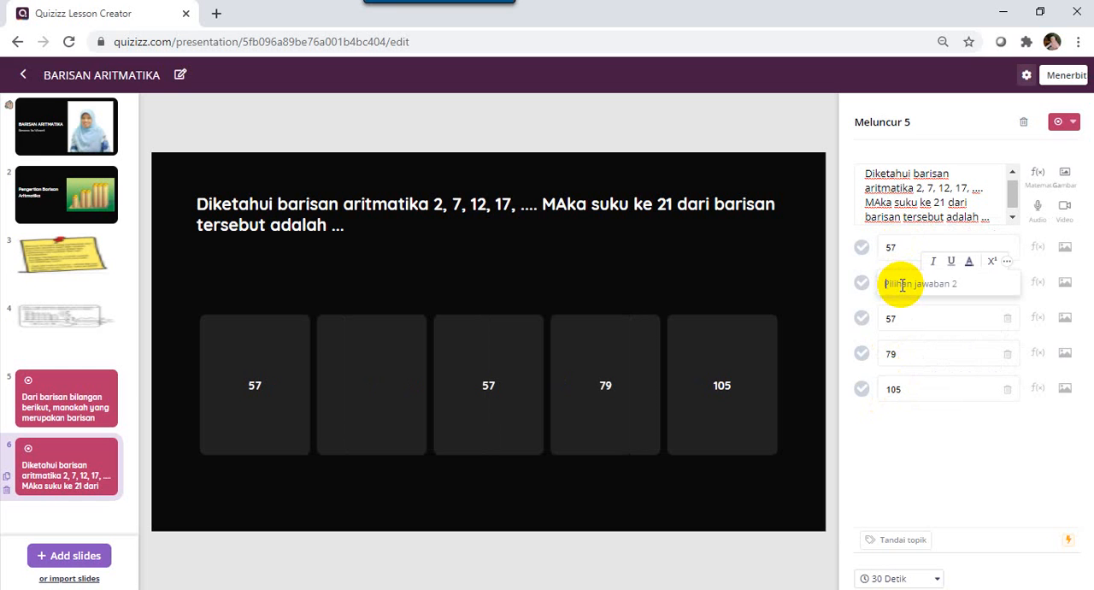
type("69")
Change the third answer option of slide 6 to 87 and the fourth to 100.
left_click(899, 317)
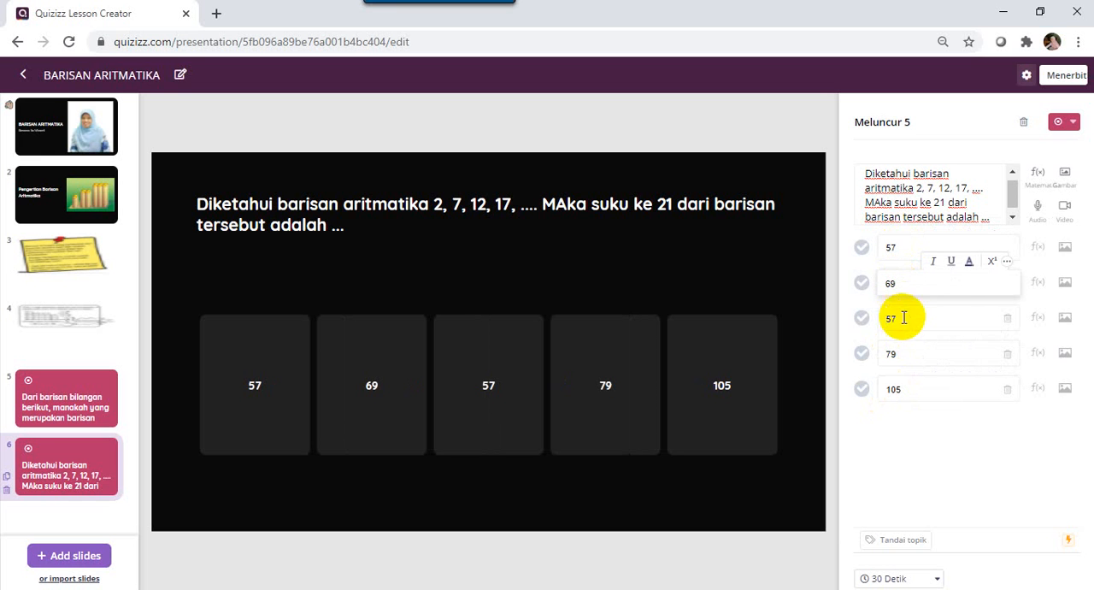
key("BackSpace")
key("BackSpace")
type("87")
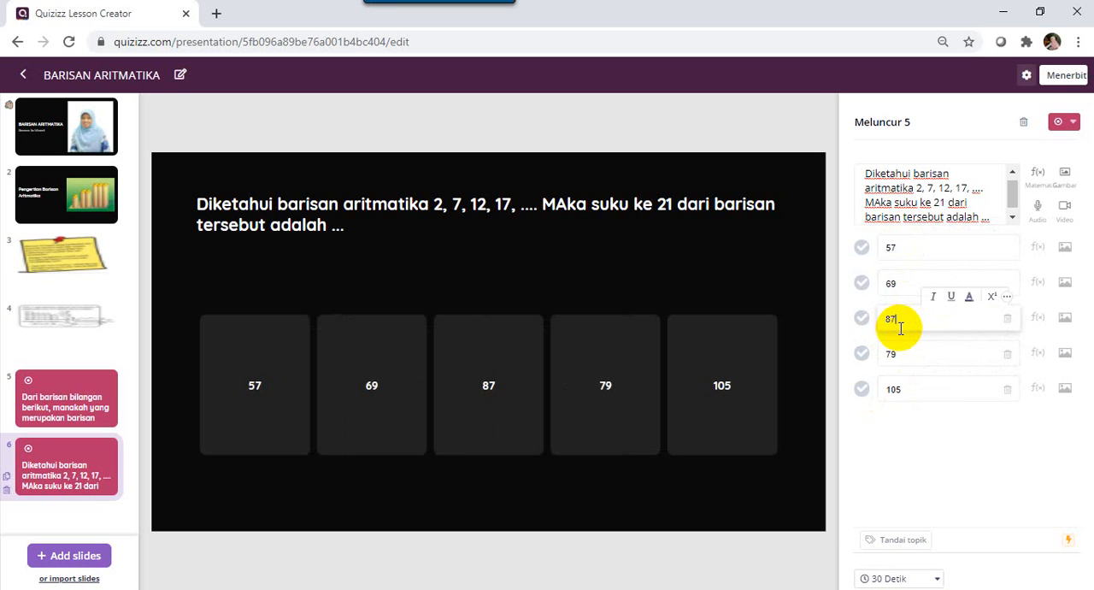
key("BackSpace")
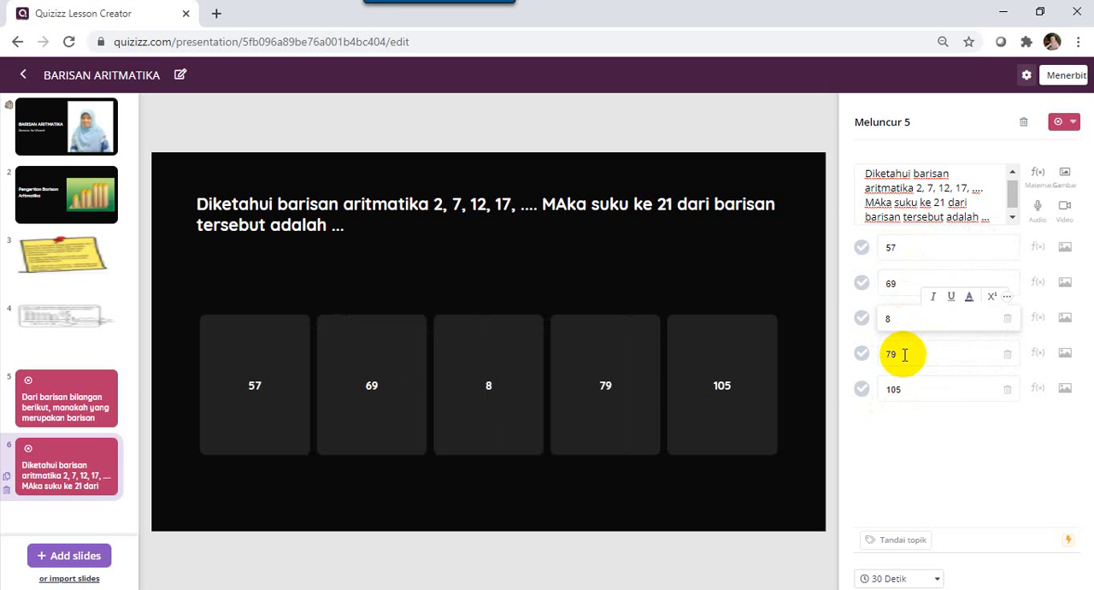
type("7")
left_click(904, 354)
key("BackSpace")
key("BackSpace")
type("100")
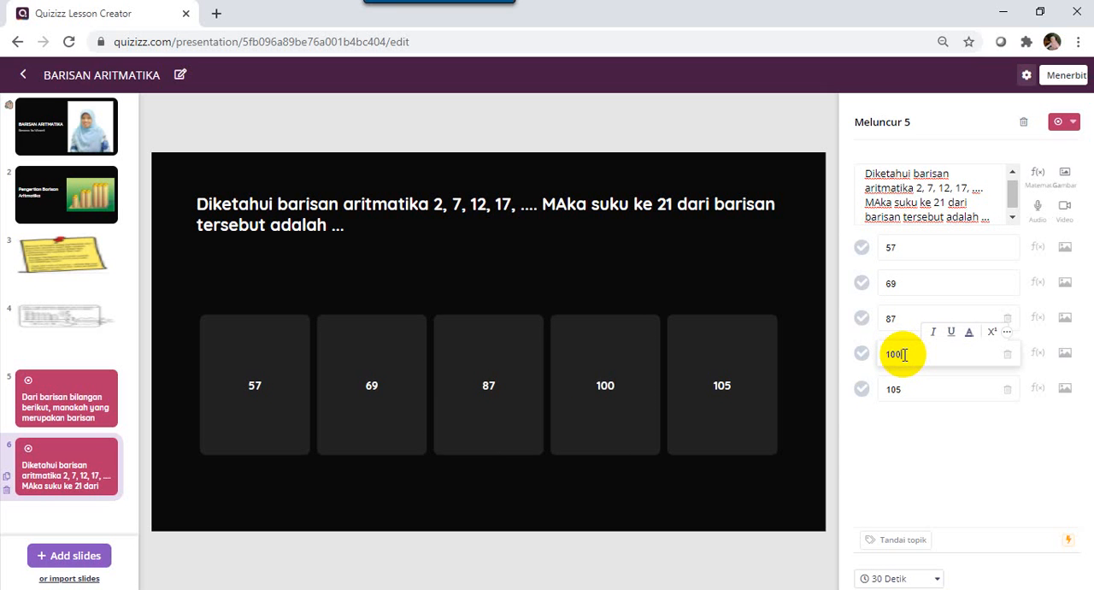
Mark the fifth answer option as the correct answer and change its value to 102.
left_click(861, 390)
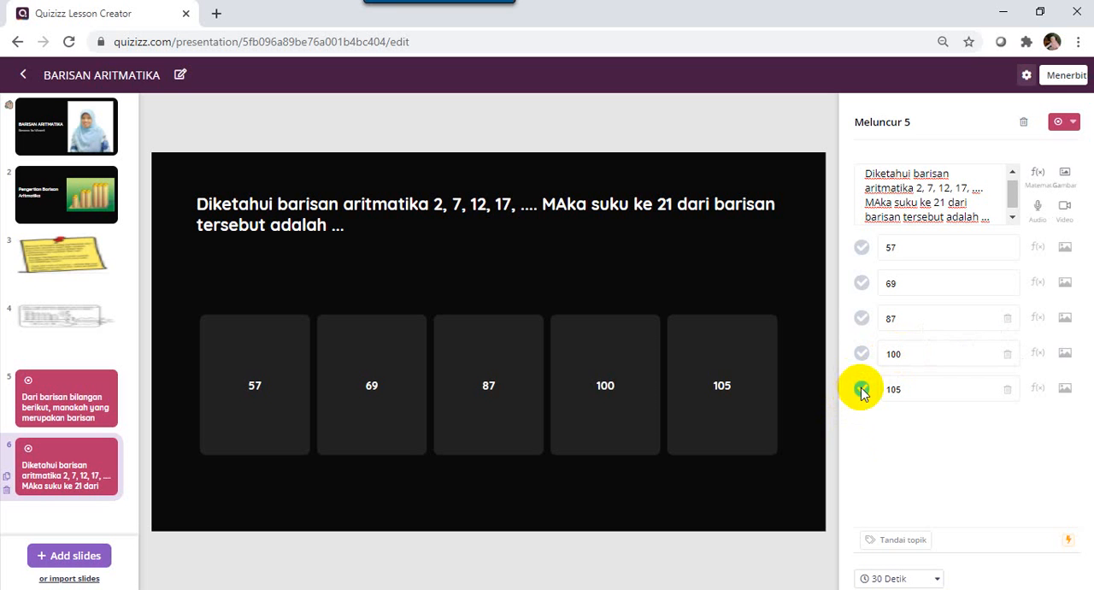
left_click(908, 387)
key("BackSpace")
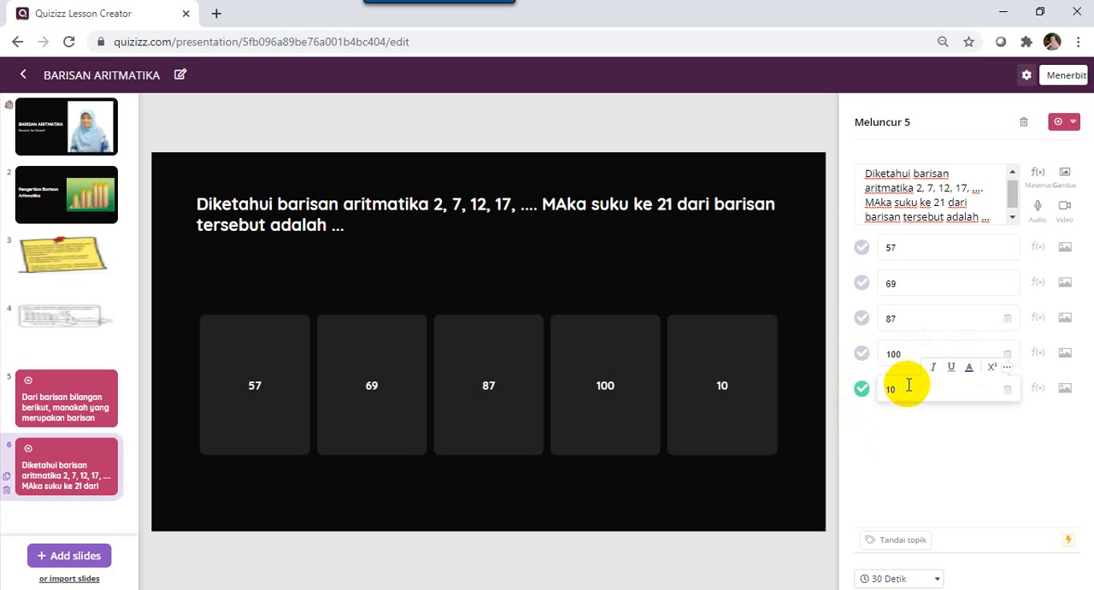
type("2")
left_click(885, 451)
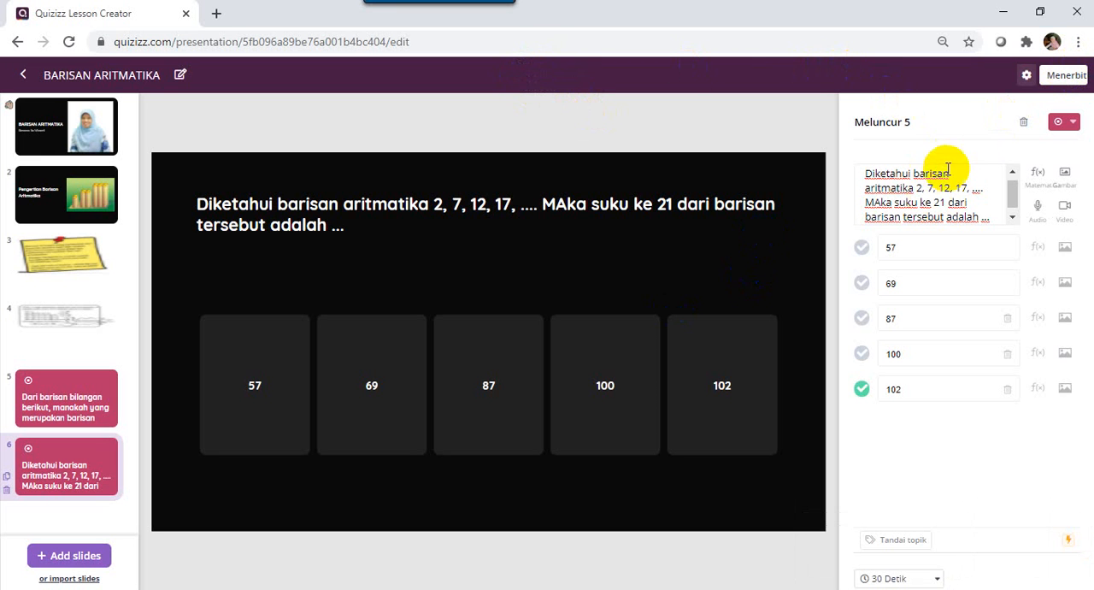
Start publishing the lesson and set its language to Indonesian.
left_click(1054, 80)
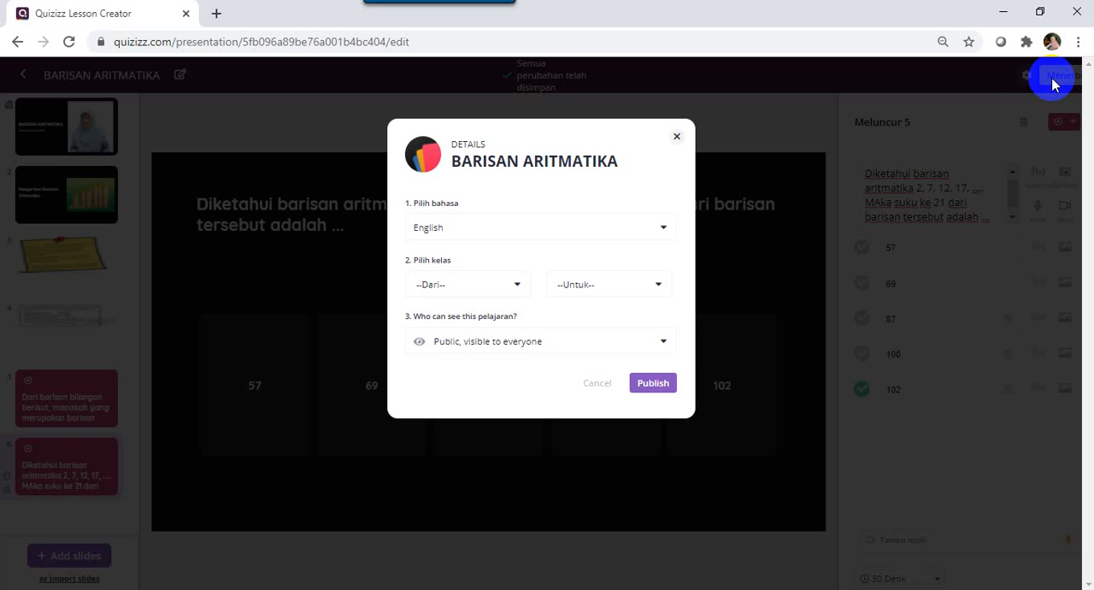
left_click(505, 233)
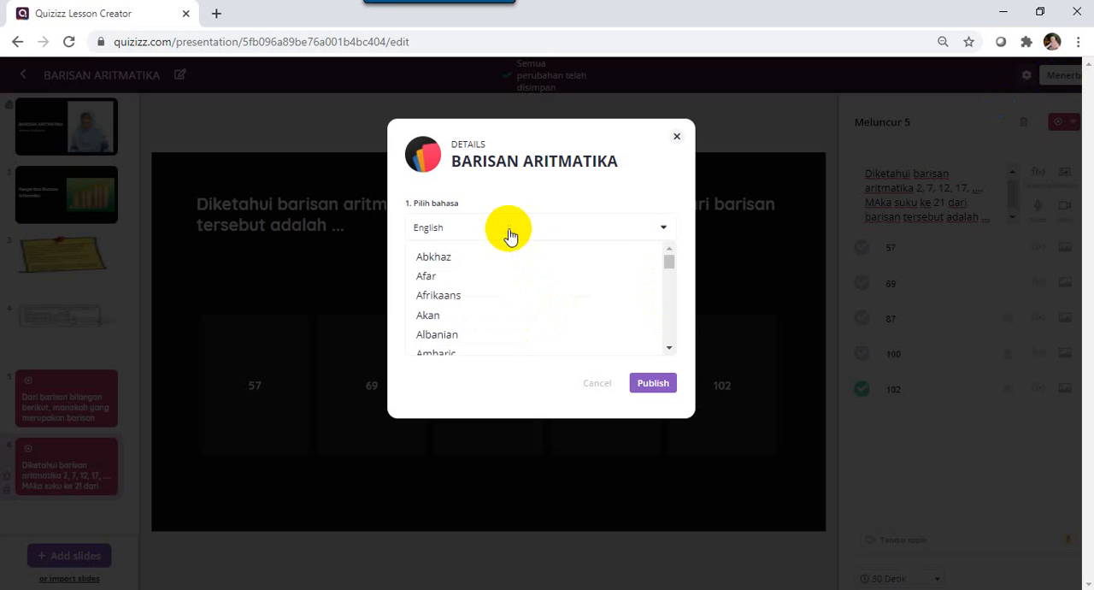
left_click_drag(667, 259, 672, 282)
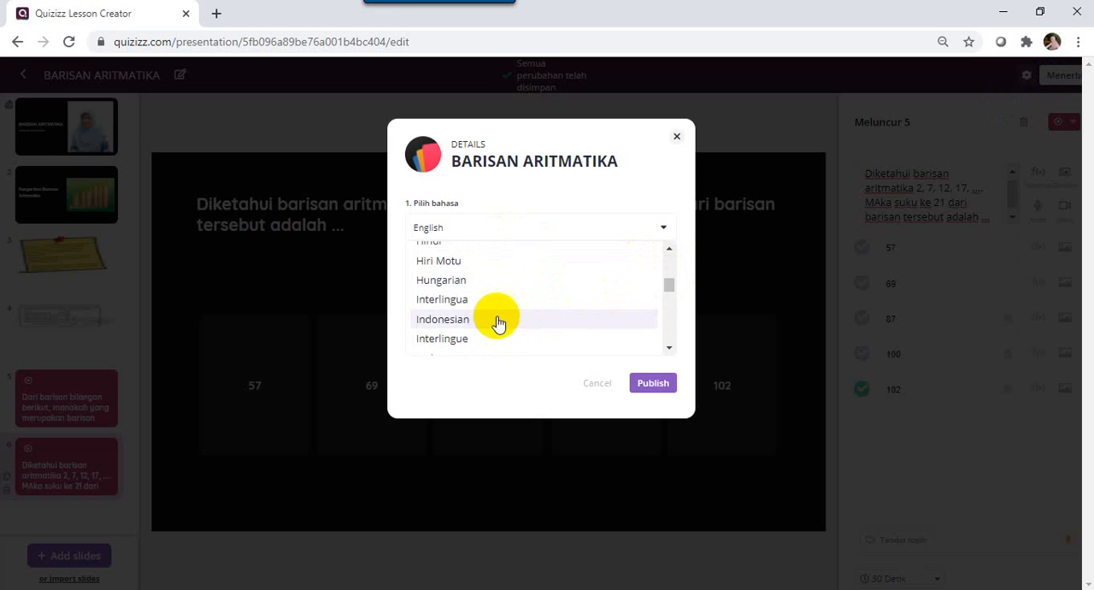
left_click(456, 320)
Set the lesson's grade range to 10th and publish it with public visibility.
left_click(458, 290)
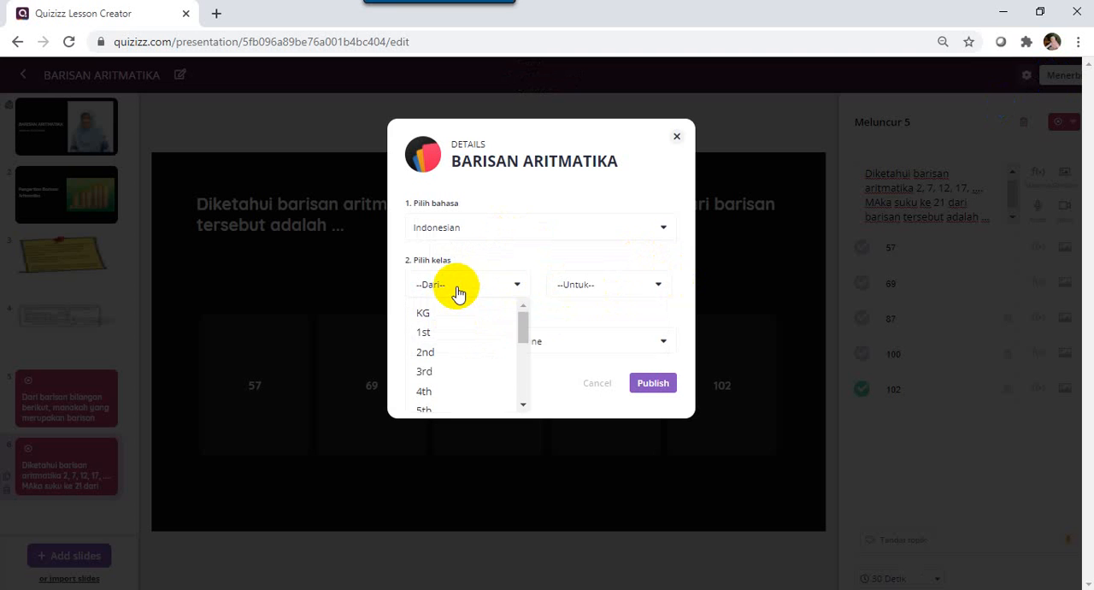
left_click_drag(522, 324, 524, 372)
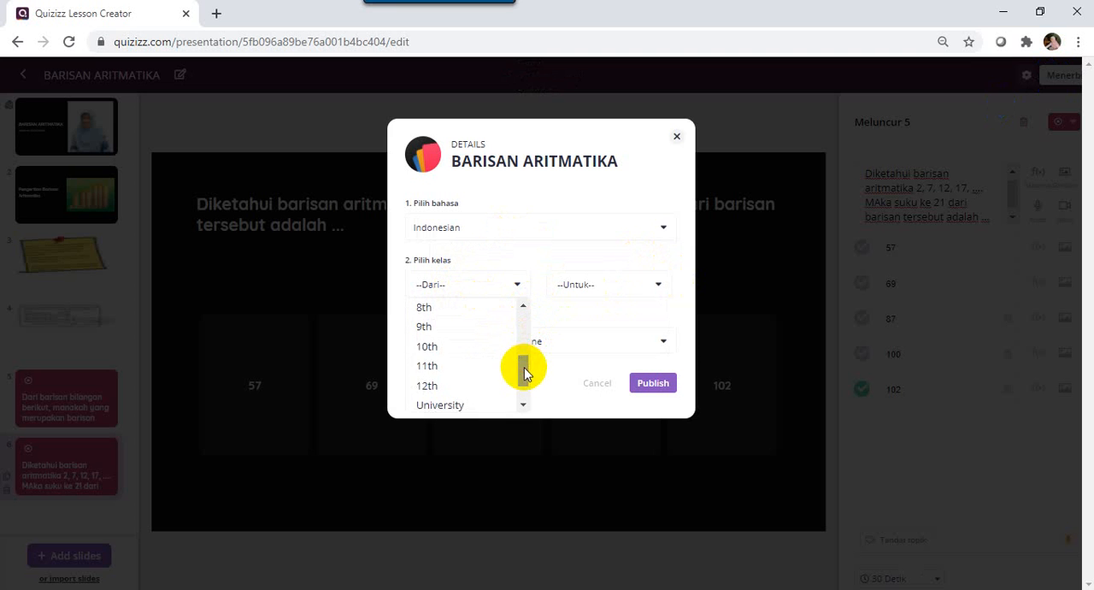
left_click(459, 348)
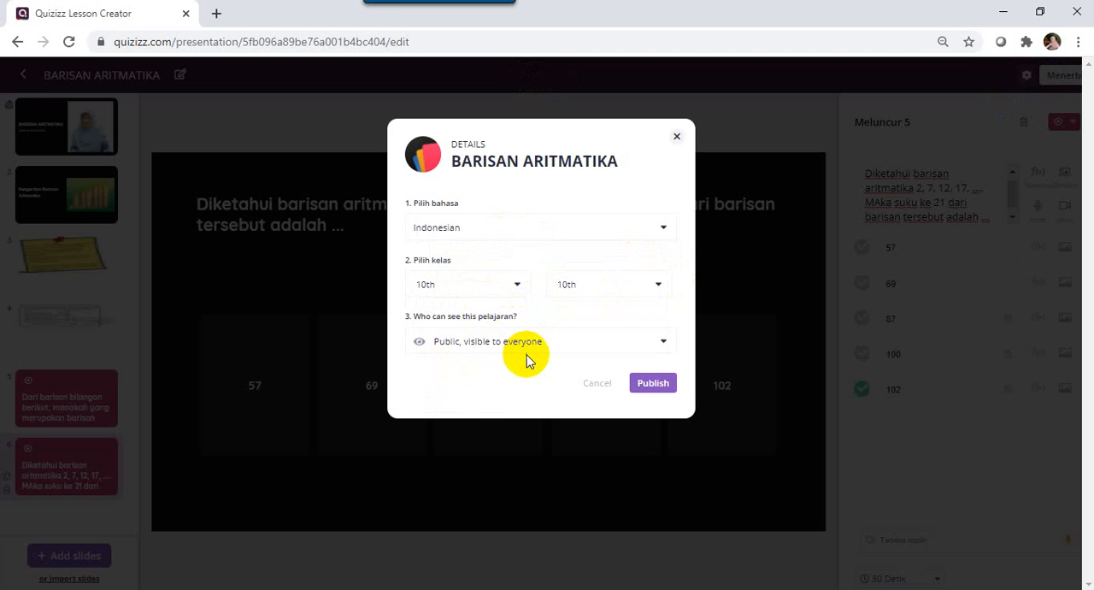
left_click(652, 383)
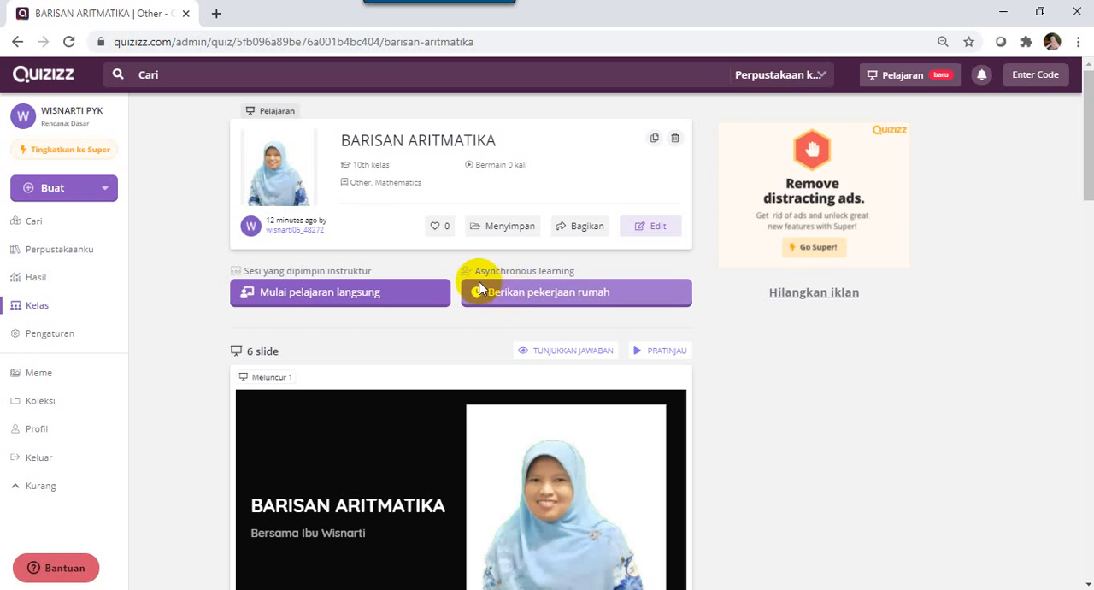
Set up a live session of the published lesson, switch on shuffled answer options and launch its waiting room.
left_click(309, 294)
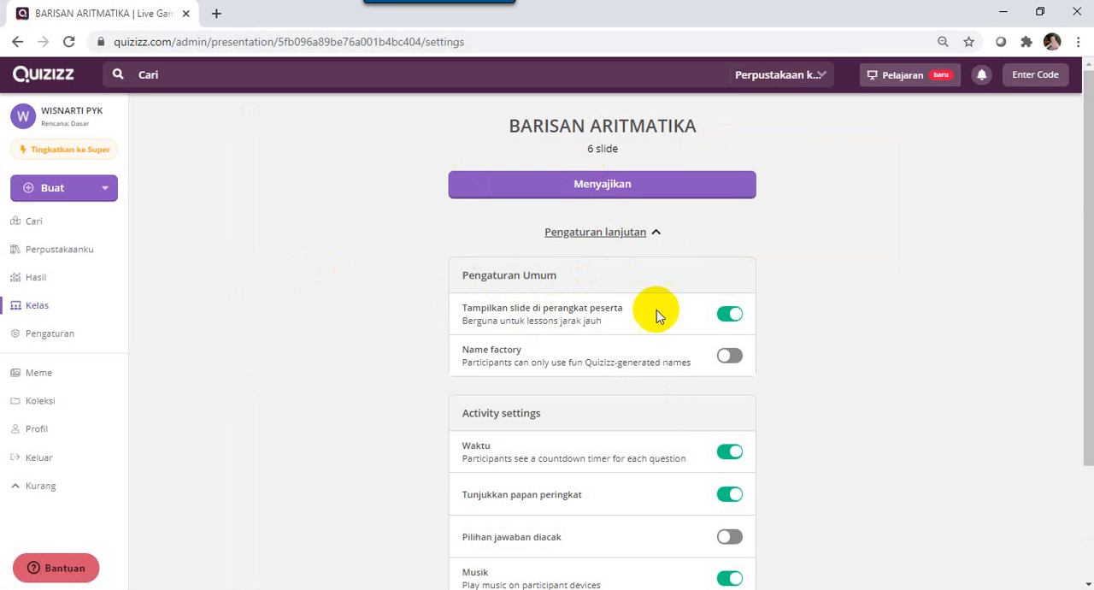
left_click_drag(1084, 188, 1080, 226)
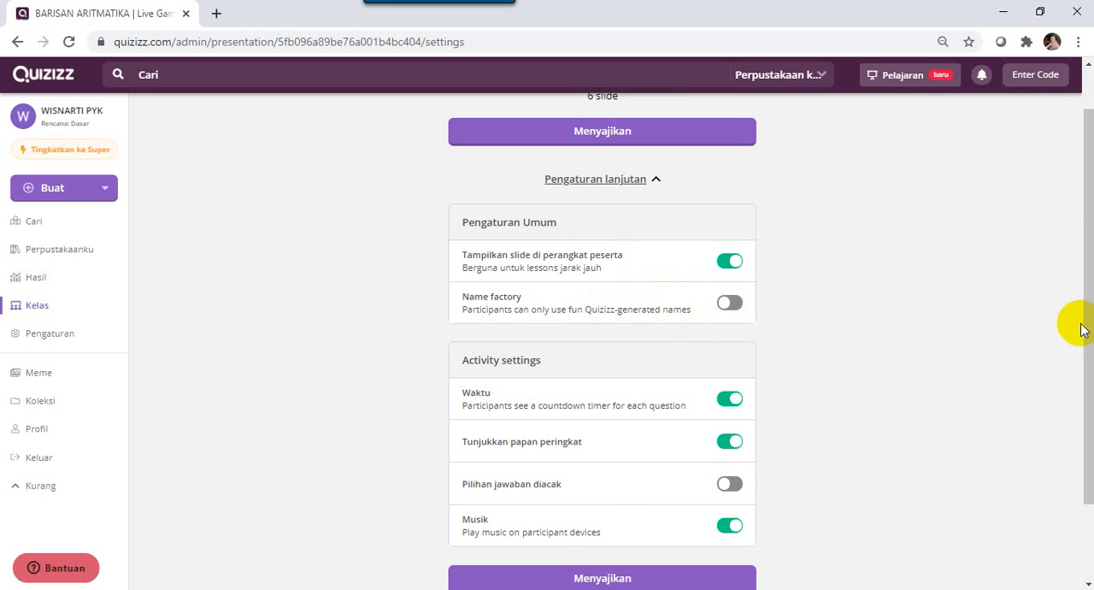
left_click_drag(1082, 321, 1067, 384)
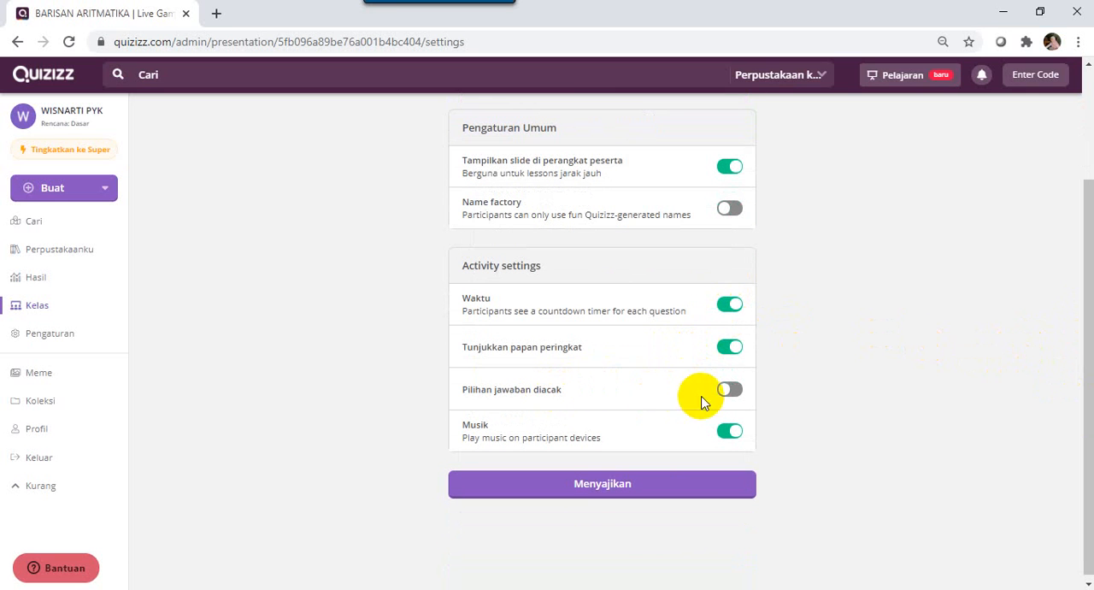
left_click(730, 390)
left_click(581, 487)
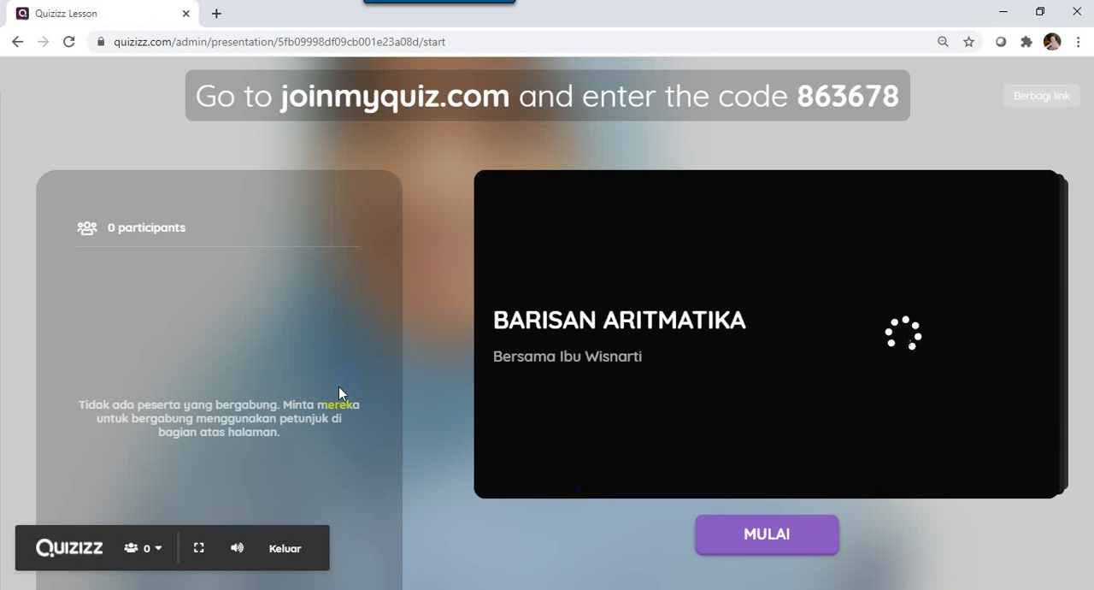
left_click(326, 139)
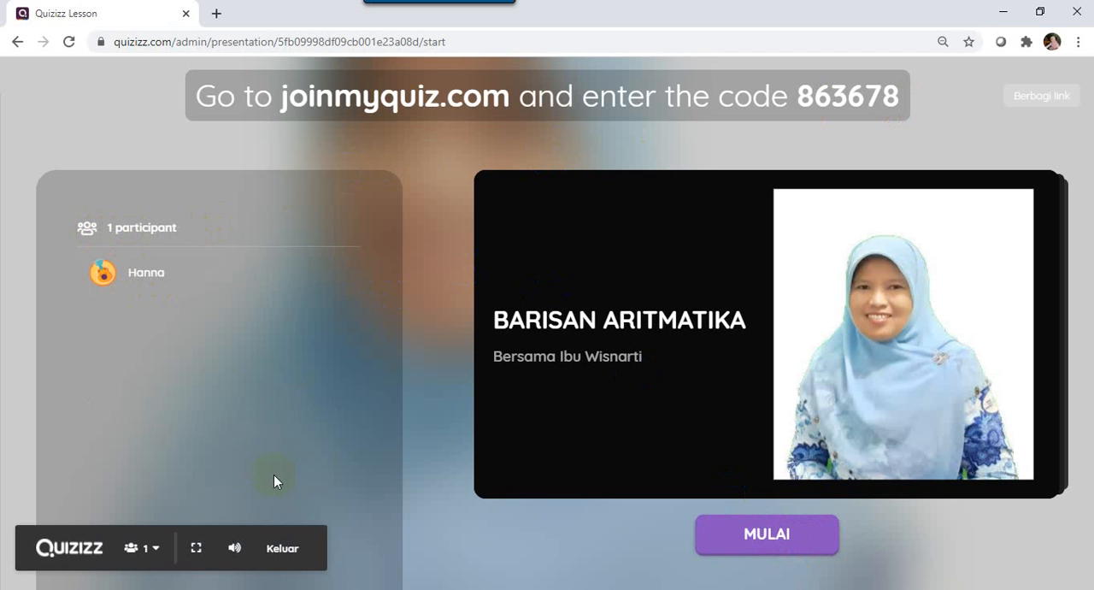
Begin the live lesson with the joined participant and advance through the slides to the question on slide 5.
left_click(772, 538)
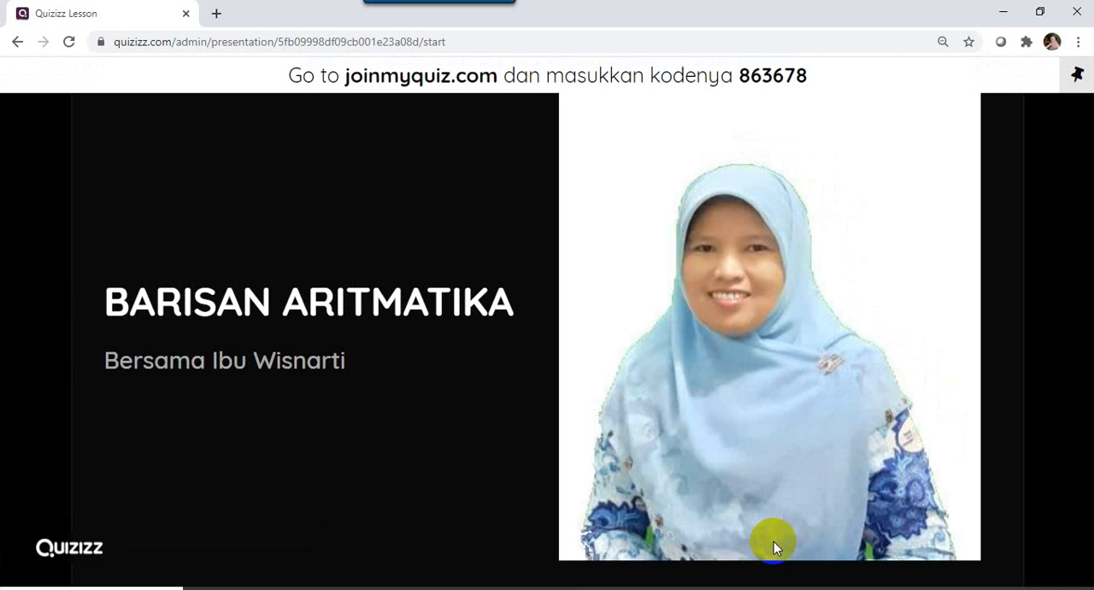
mouse_move(351, 554)
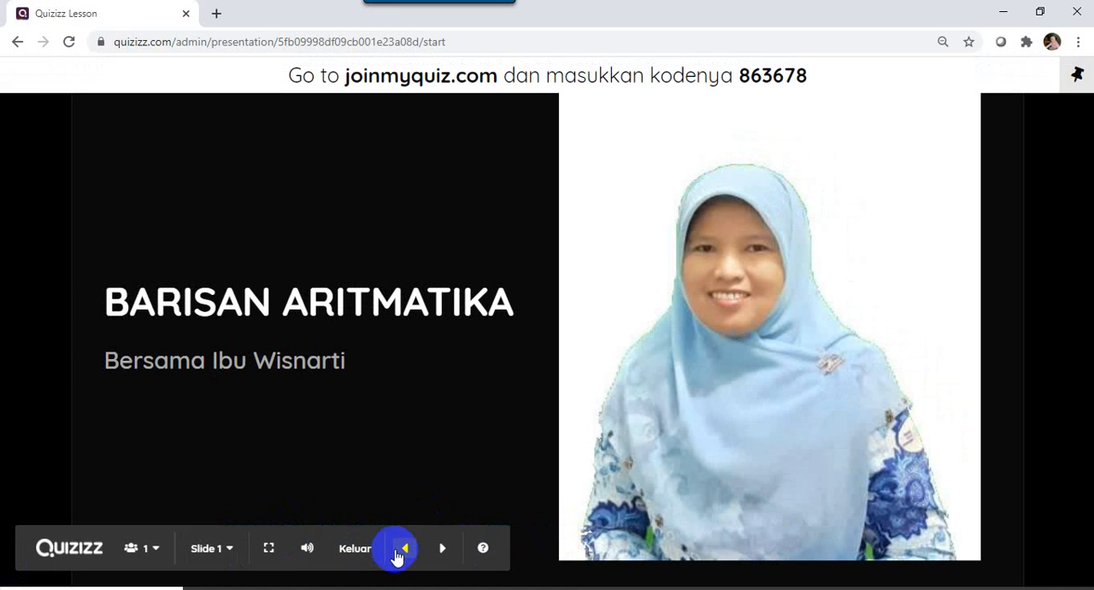
left_click(437, 549)
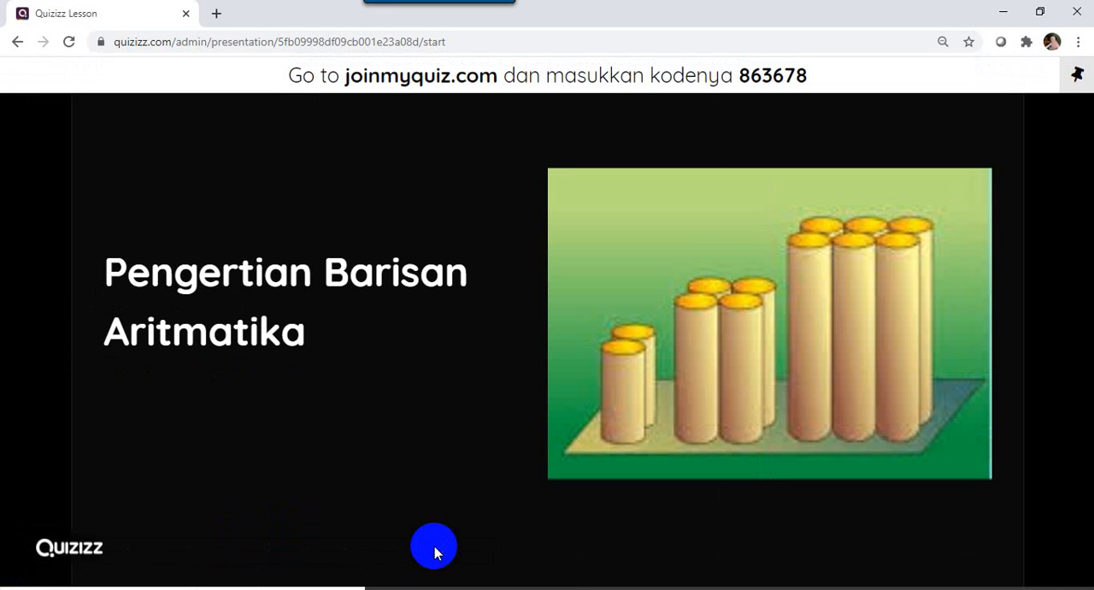
mouse_move(488, 547)
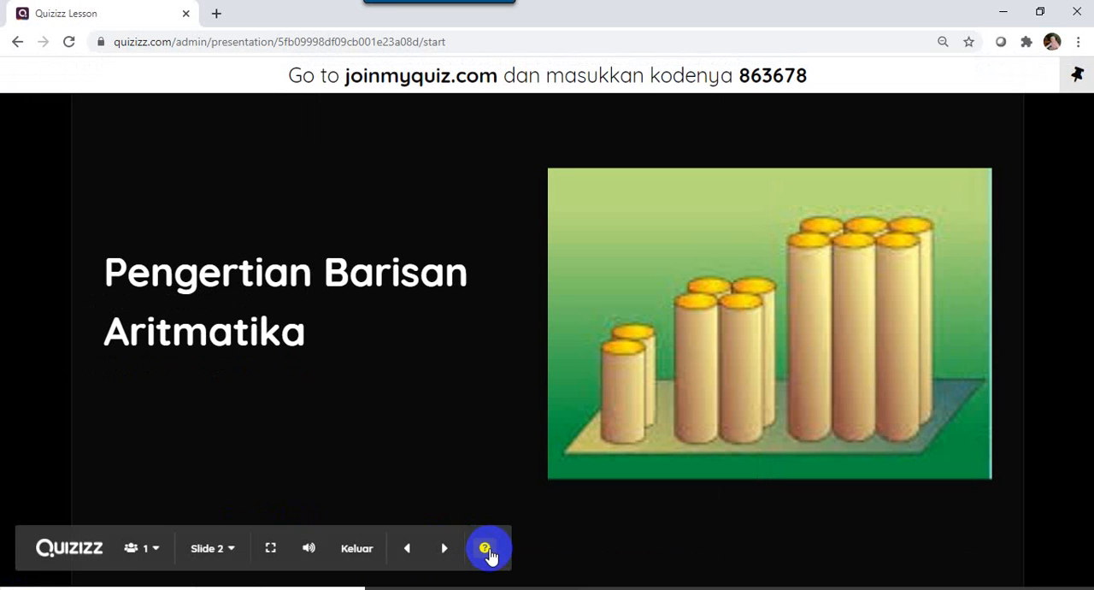
left_click(446, 550)
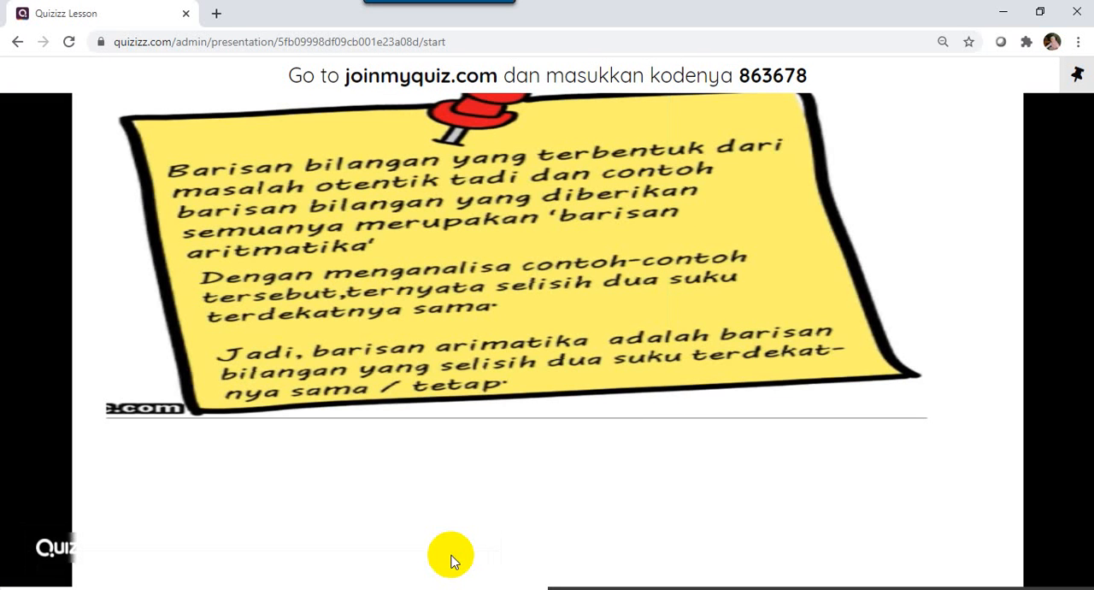
mouse_move(427, 567)
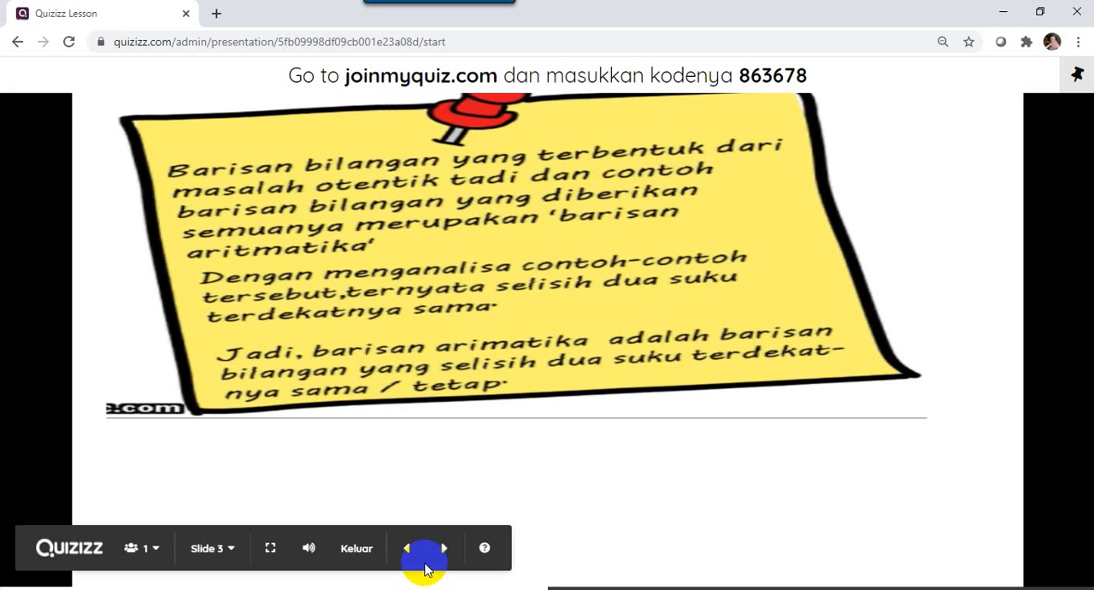
left_click(445, 550)
left_click(439, 561)
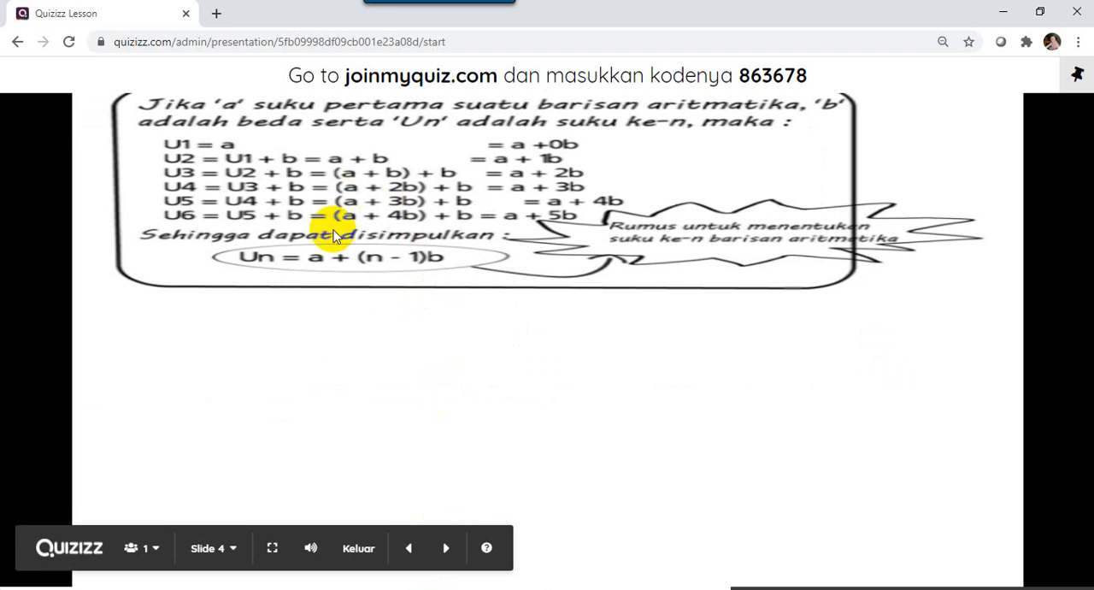
left_click(447, 550)
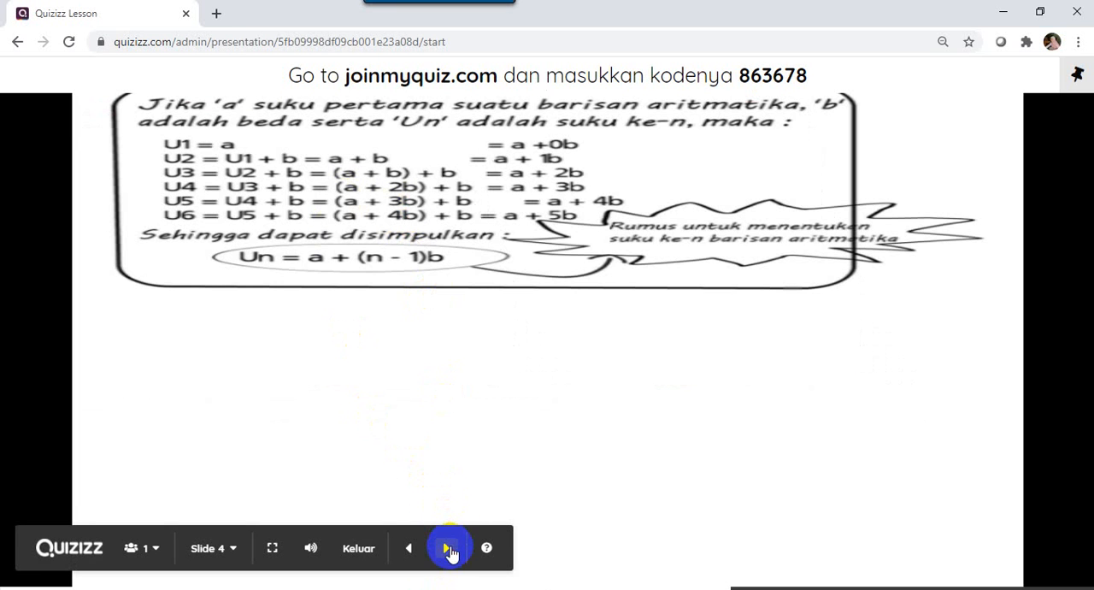
left_click(447, 550)
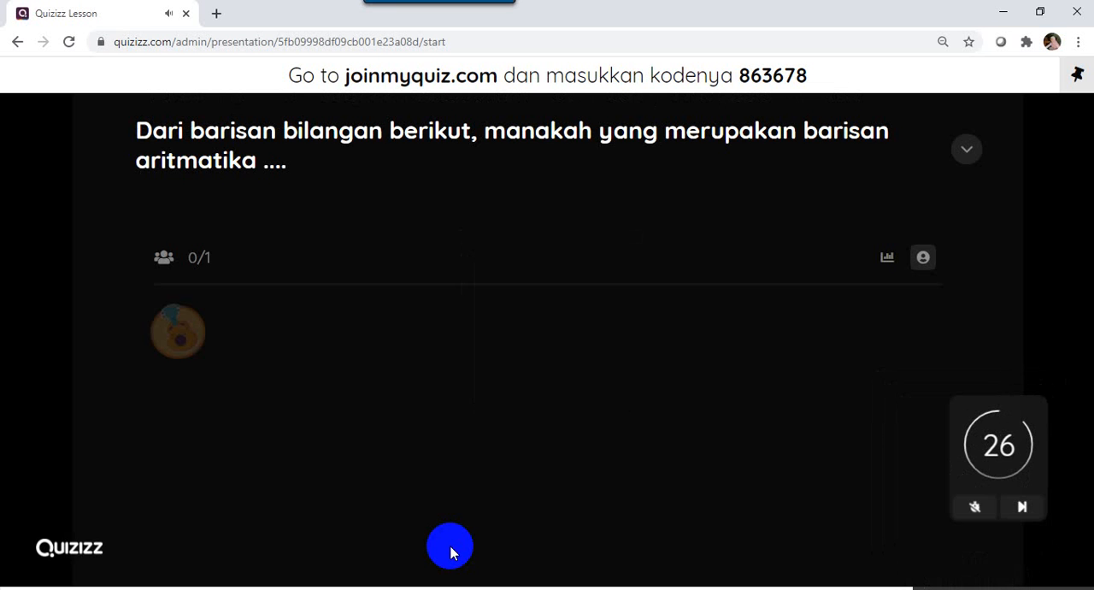
View the answer options of the slide 5 question, advance to slide 6 and view its answer options.
left_click(957, 154)
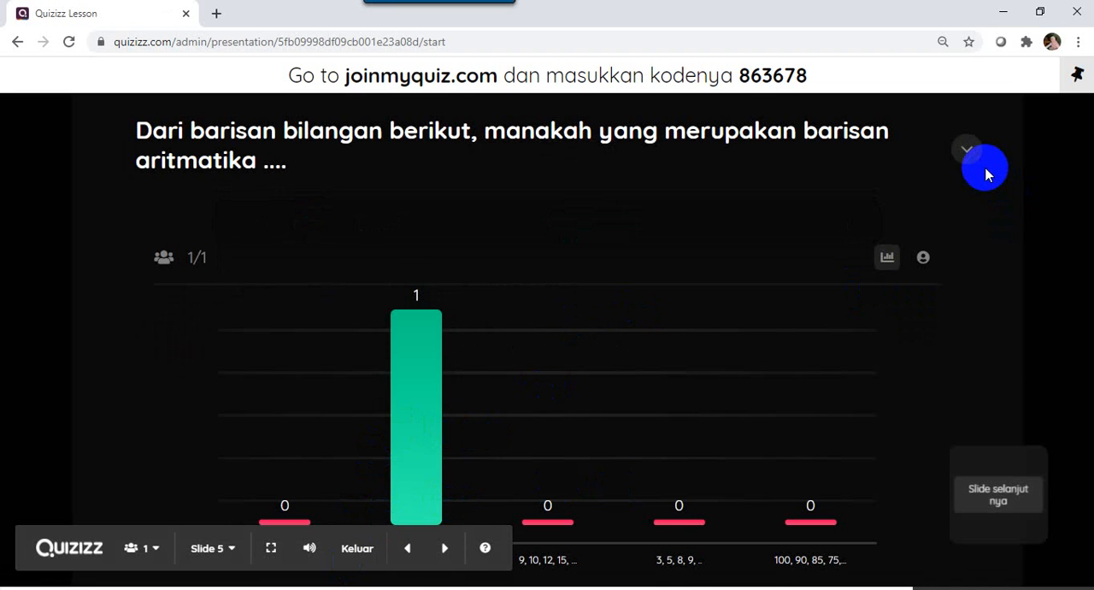
left_click(442, 554)
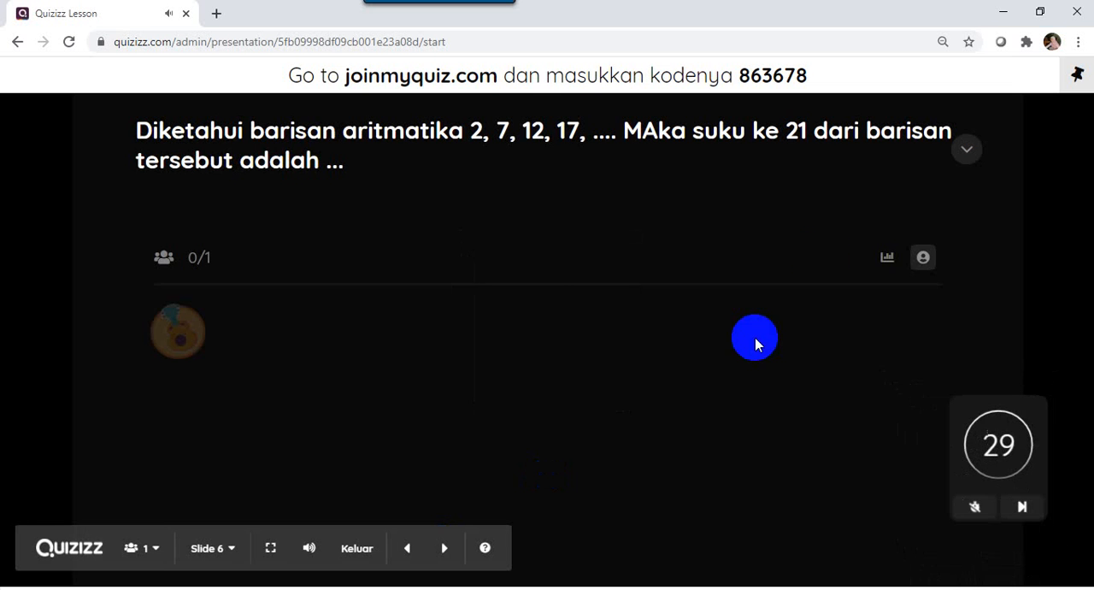
left_click(964, 156)
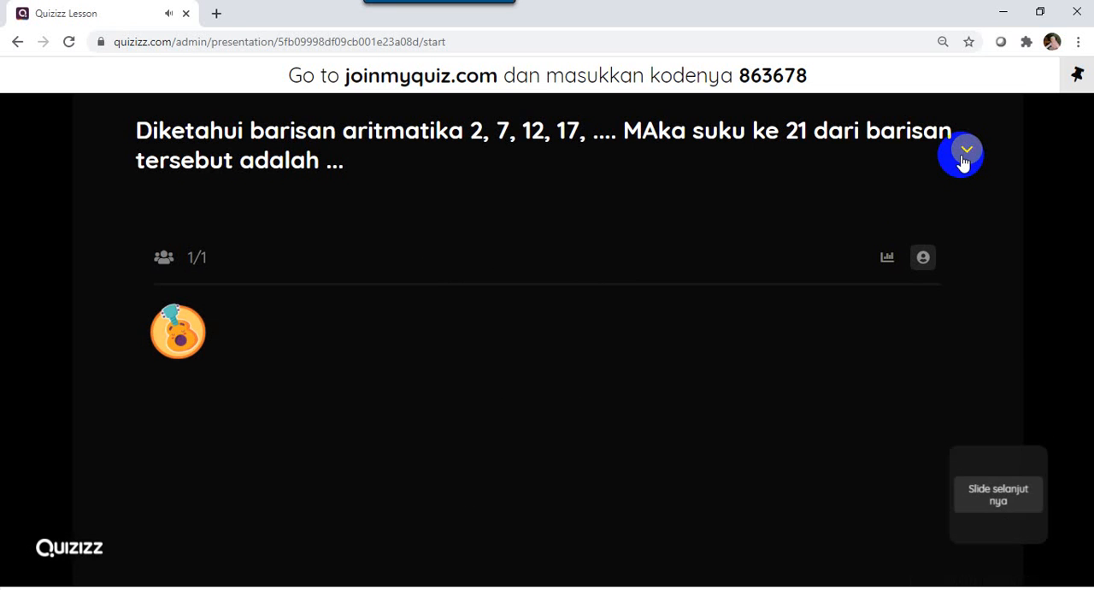
left_click(964, 161)
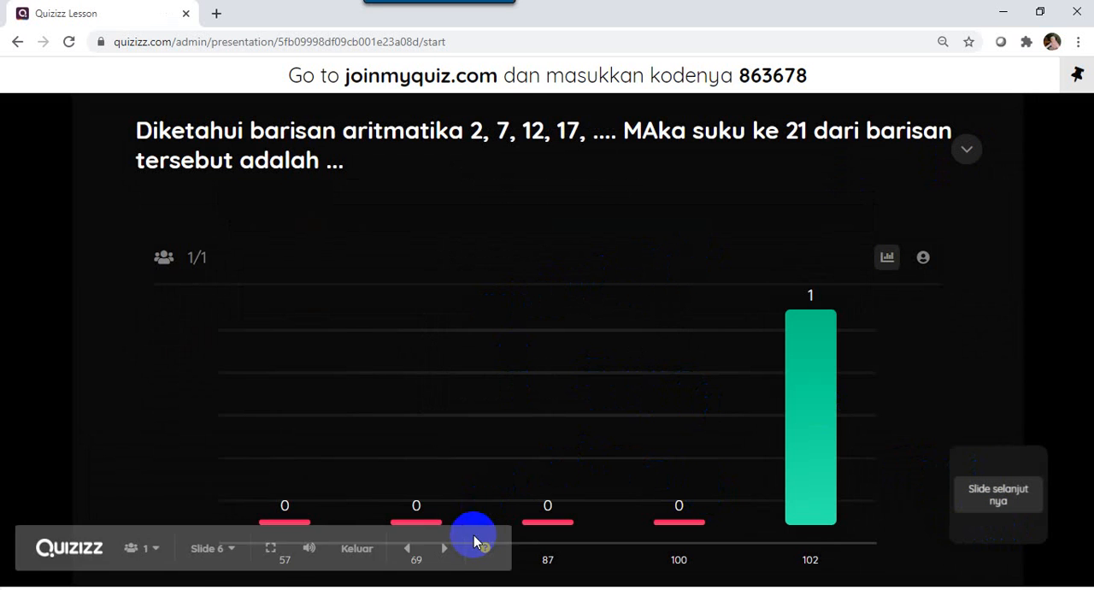
End the live lesson after the last slide and open its results report, dismissing the rating survey.
left_click(445, 549)
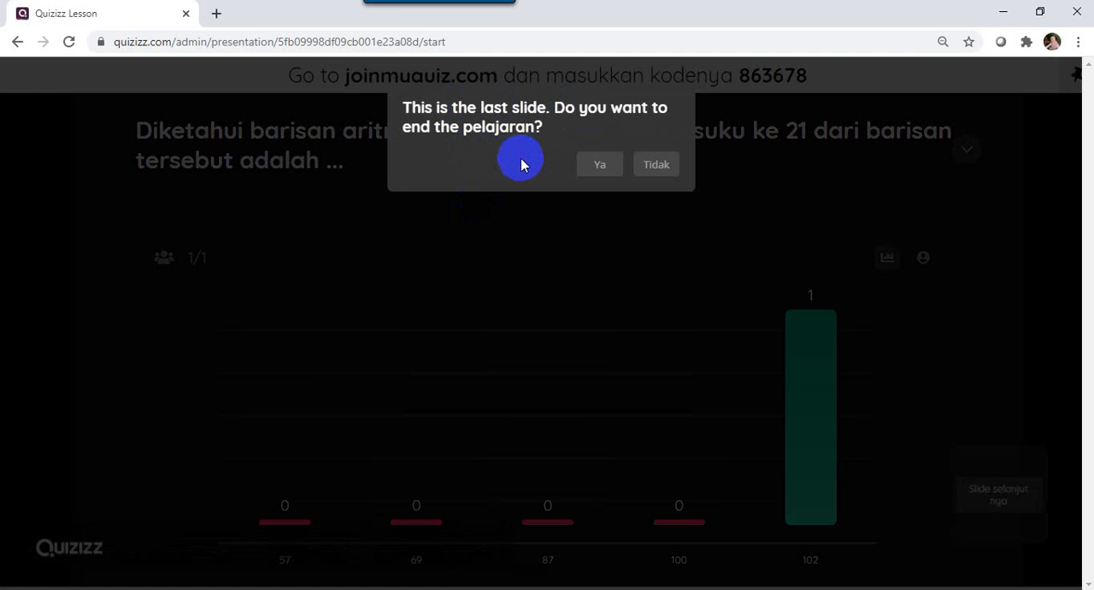
left_click(584, 167)
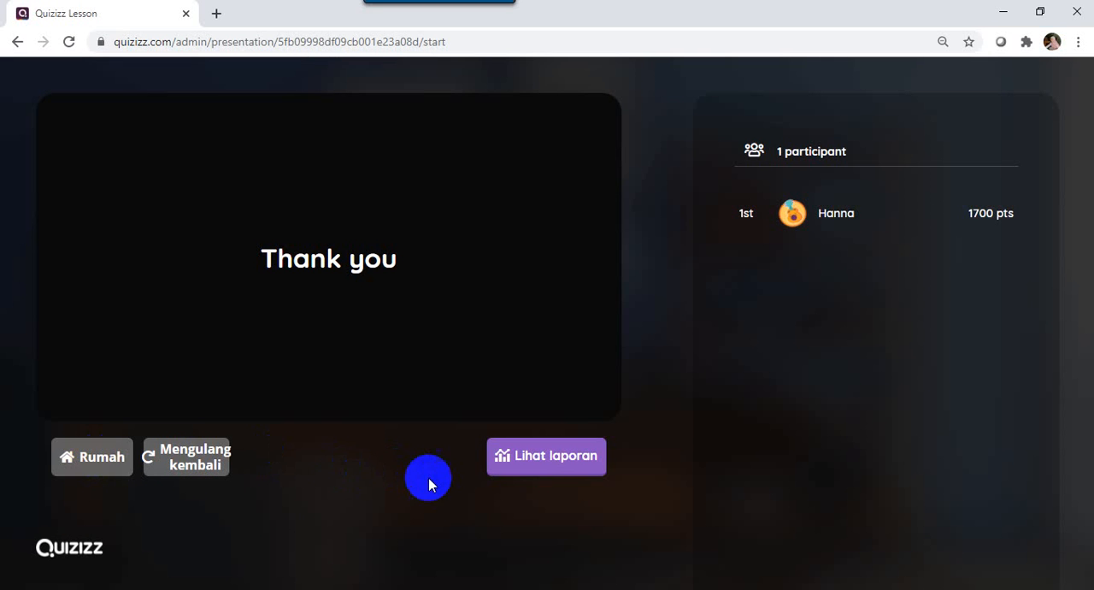
left_click(540, 460)
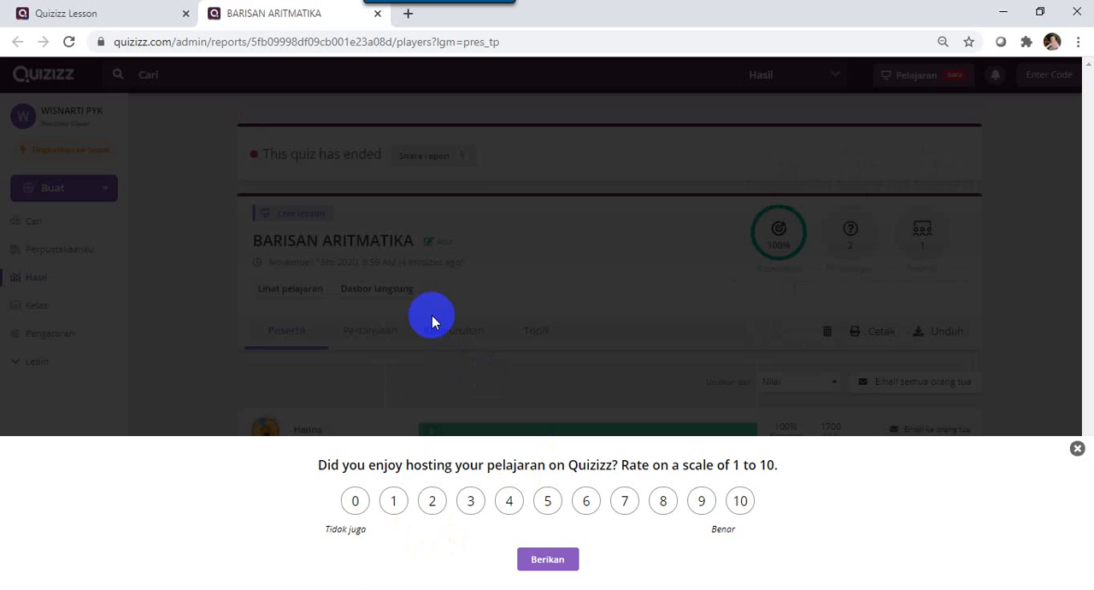
left_click(1077, 448)
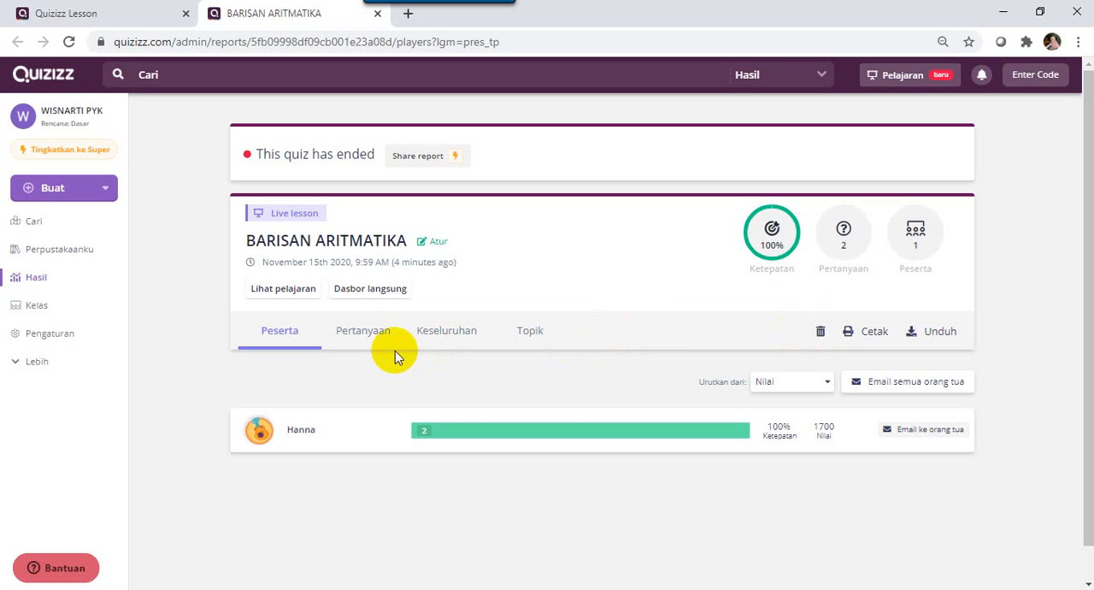
Review the report by question and overall, and return to its participant results.
left_click(365, 336)
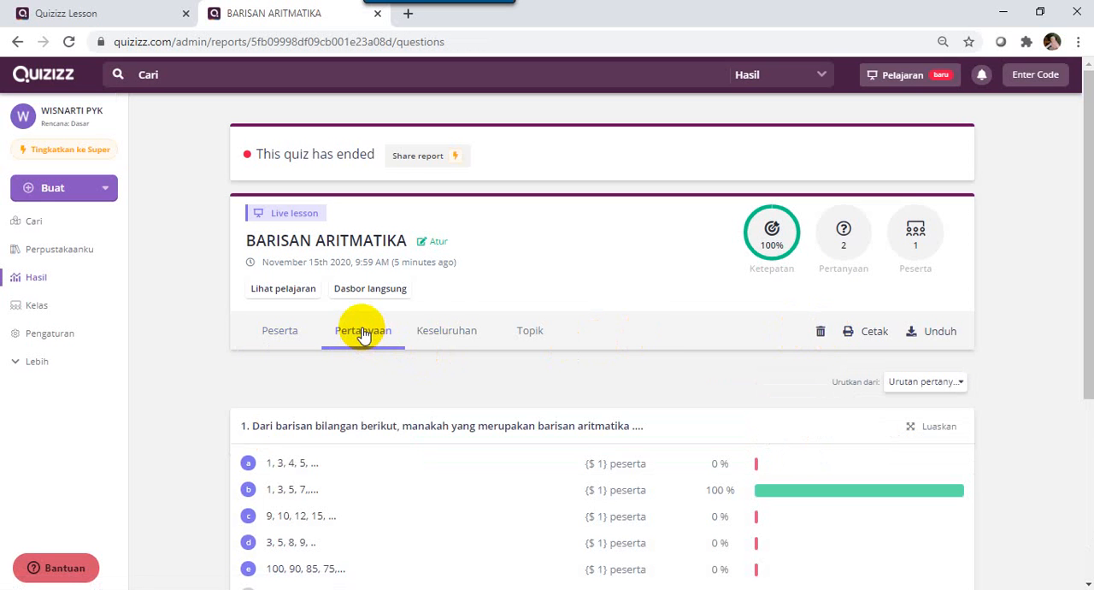
left_click(448, 335)
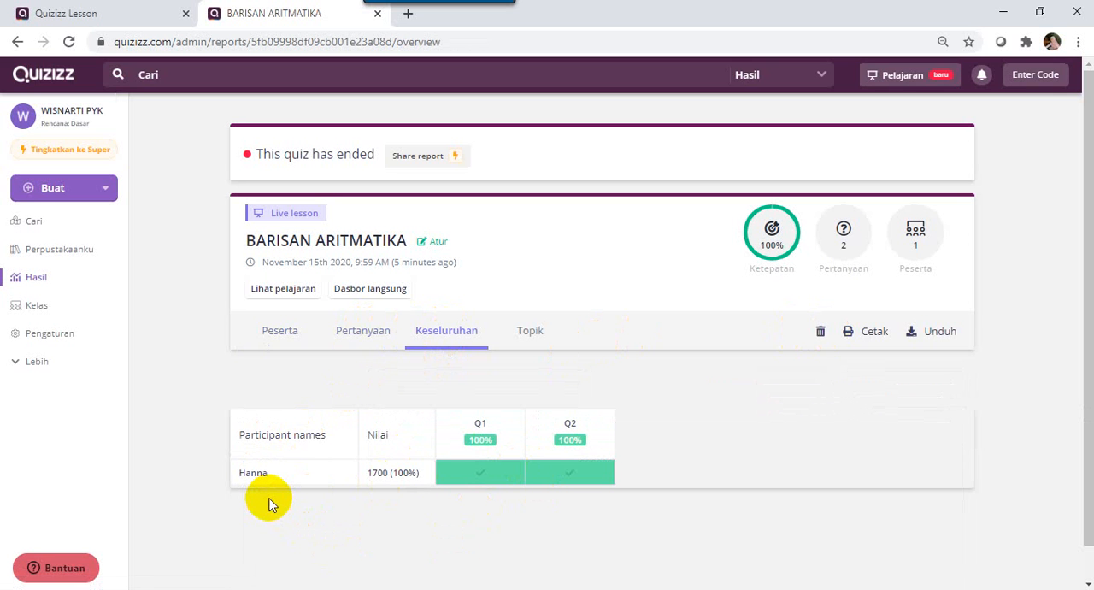
left_click(272, 339)
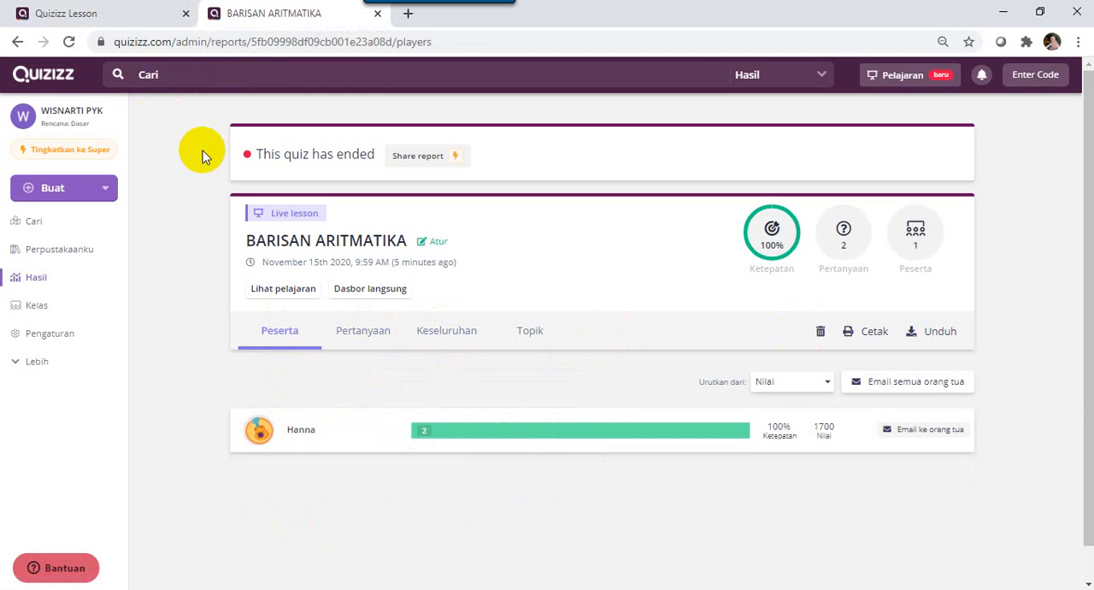
Leave the finished live session for the lesson's overview page and dismiss the rating survey.
left_click(101, 22)
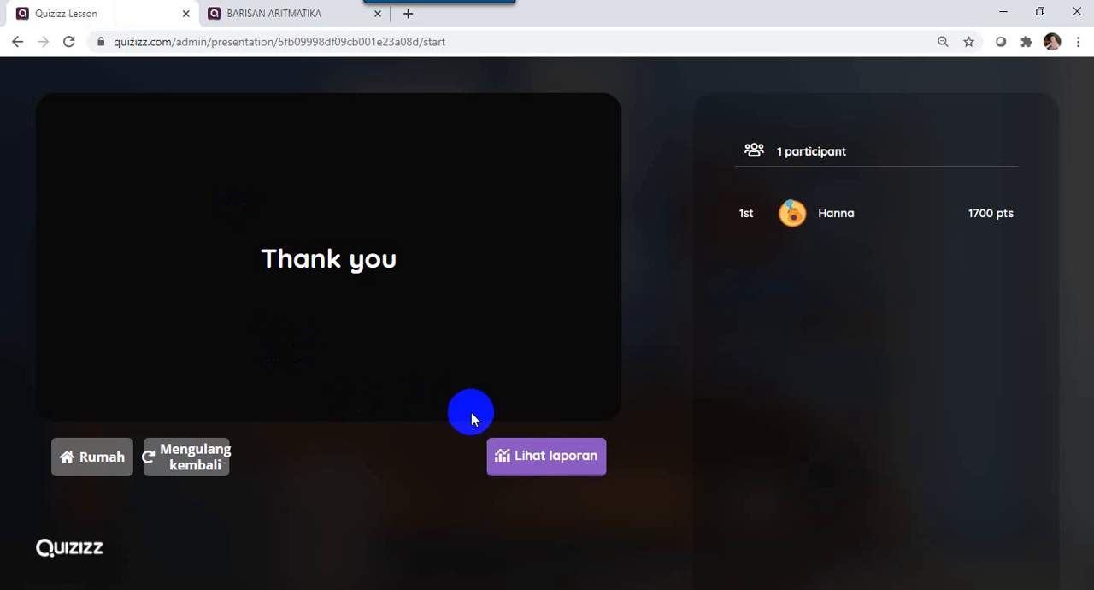
left_click(109, 458)
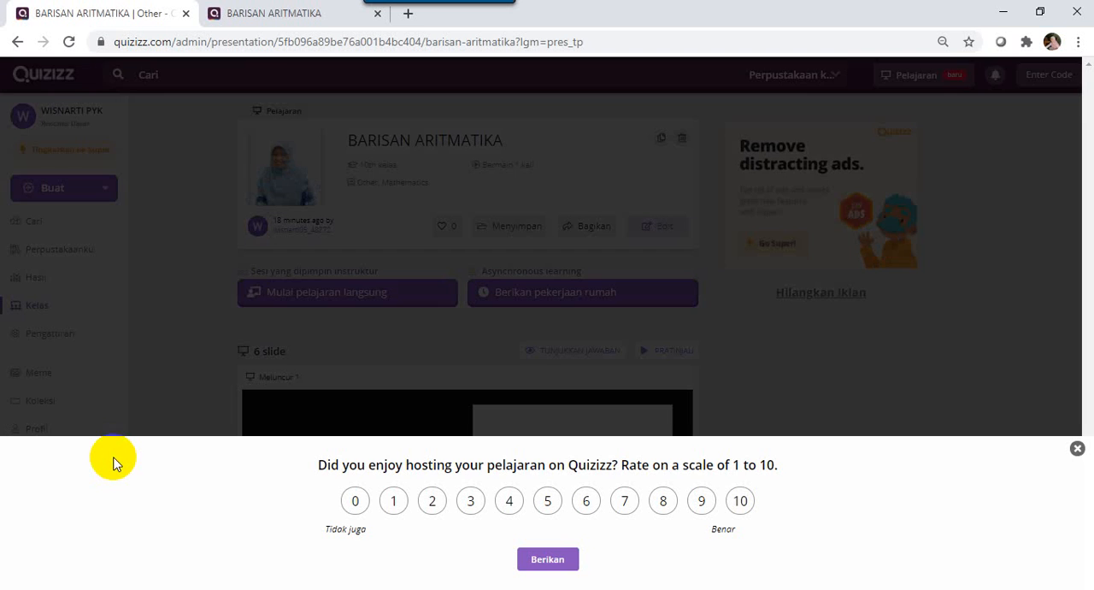
left_click(1078, 447)
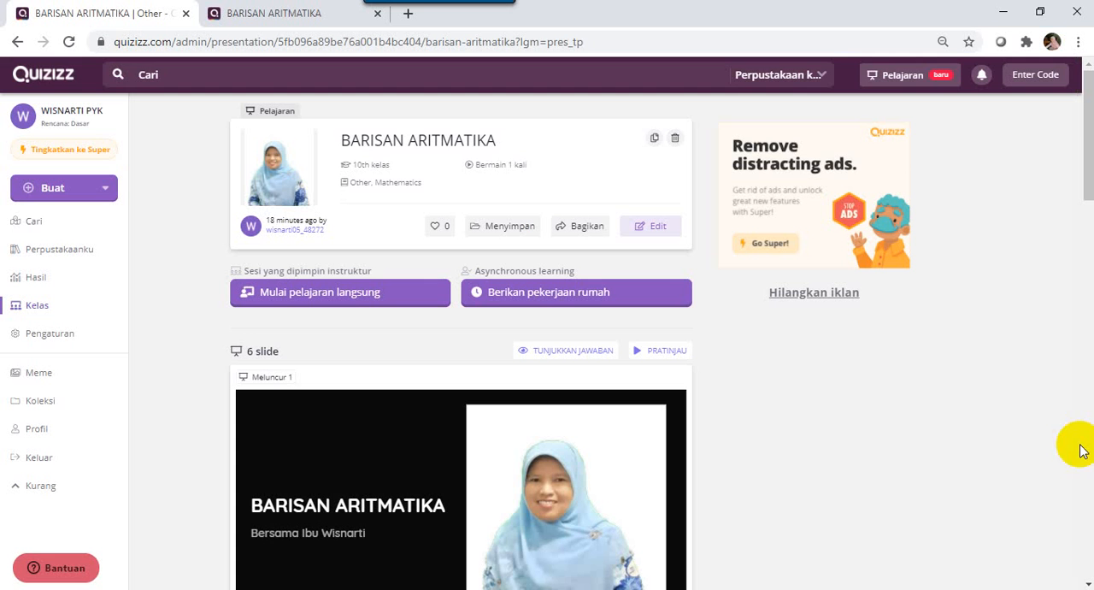
Start assigning the lesson as homework and set its custom deadline date to Thursday, November 19.
left_click(530, 295)
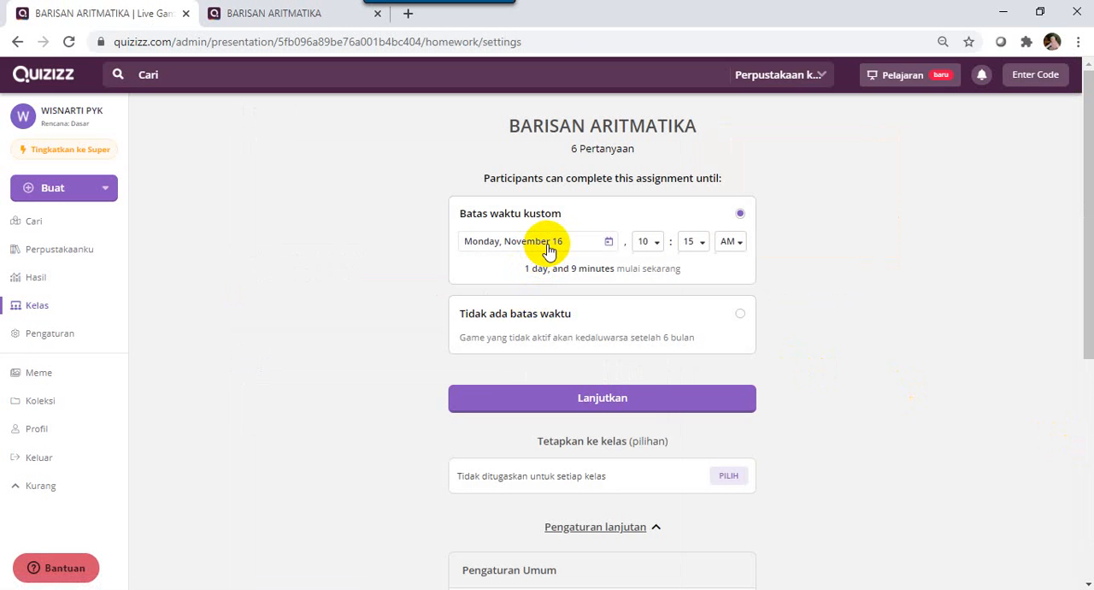
left_click(610, 243)
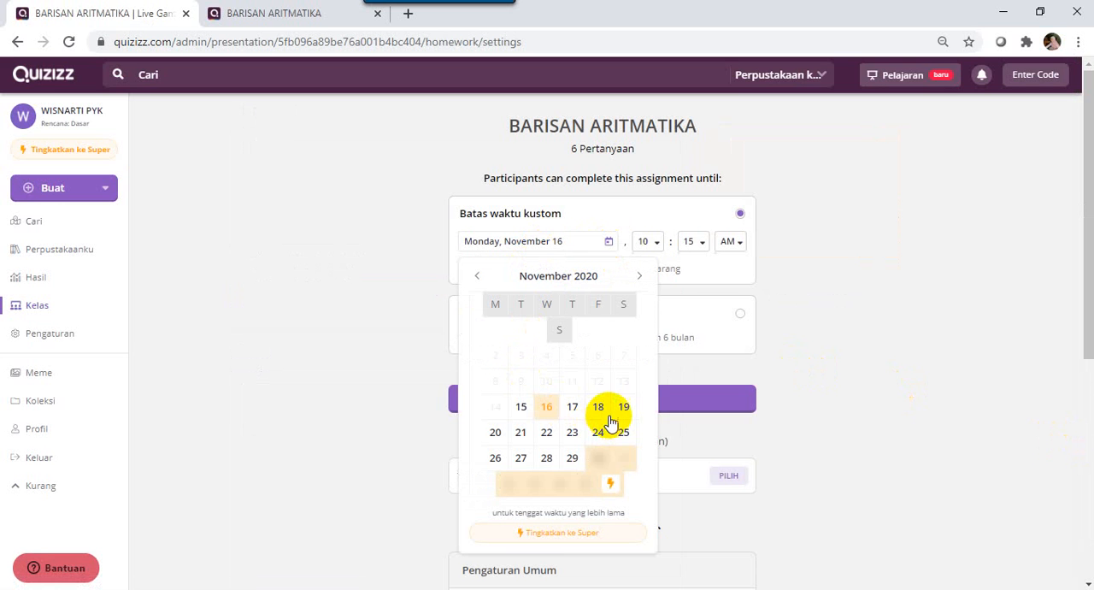
left_click(623, 407)
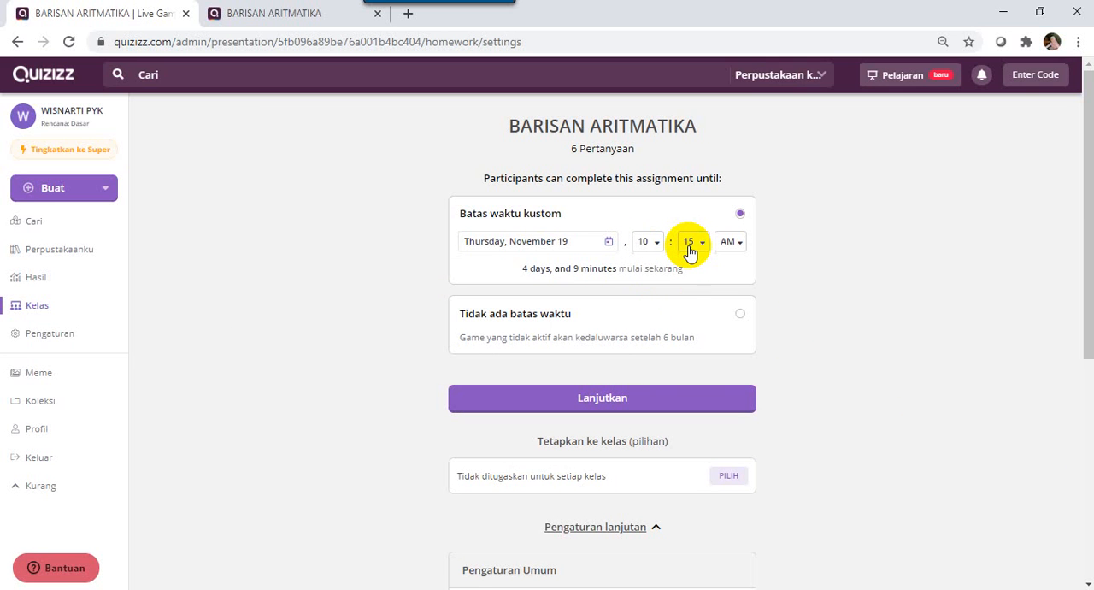
Try to choose a class for the homework assignment and cancel the prompt to set one up.
left_click_drag(1087, 352, 1087, 400)
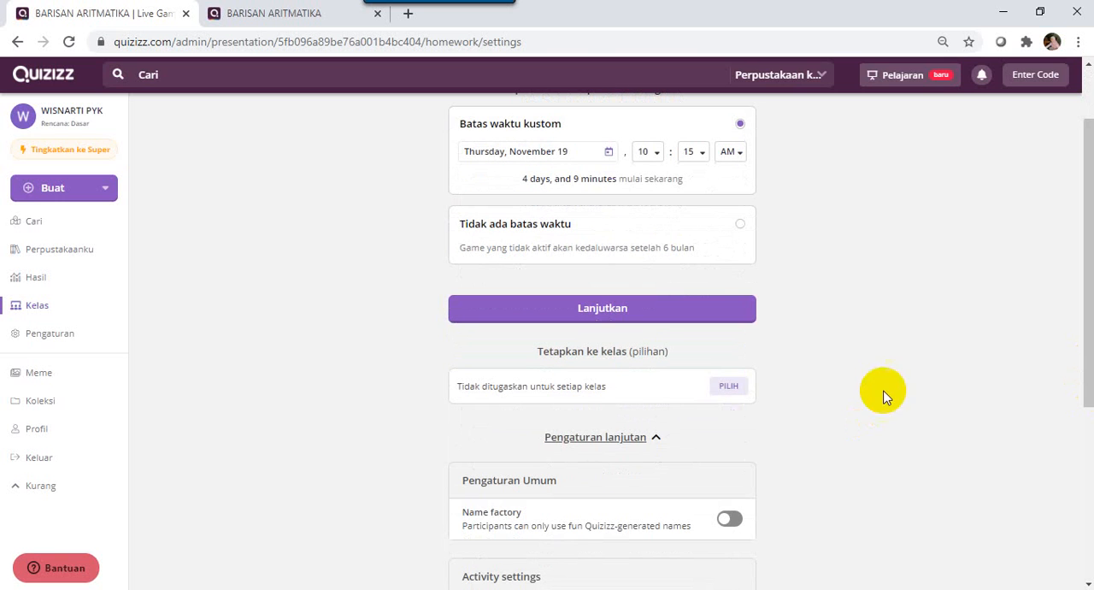
left_click(729, 387)
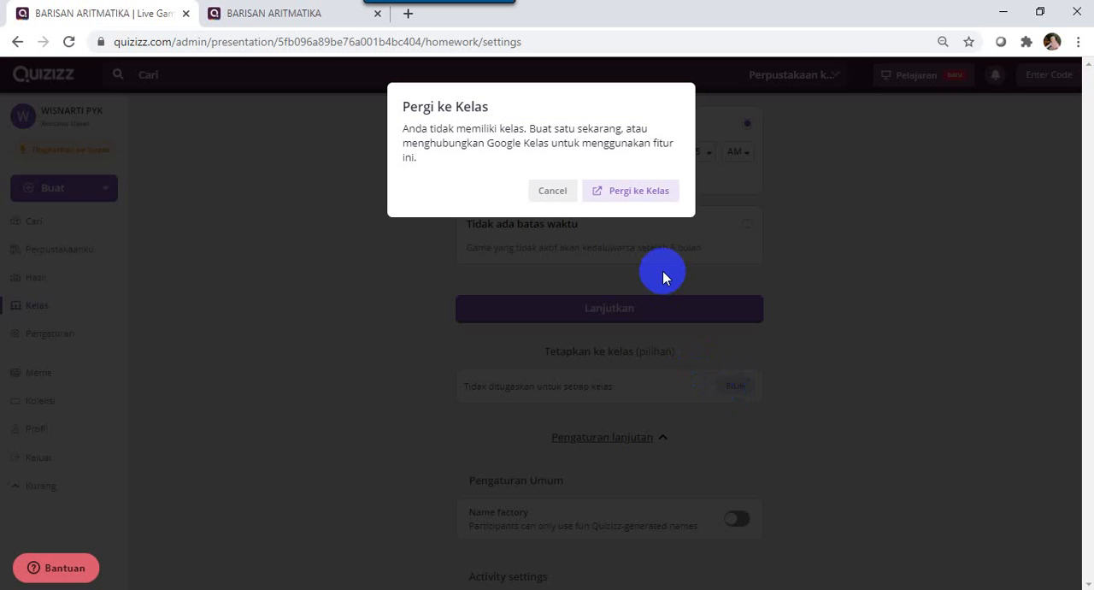
left_click(547, 190)
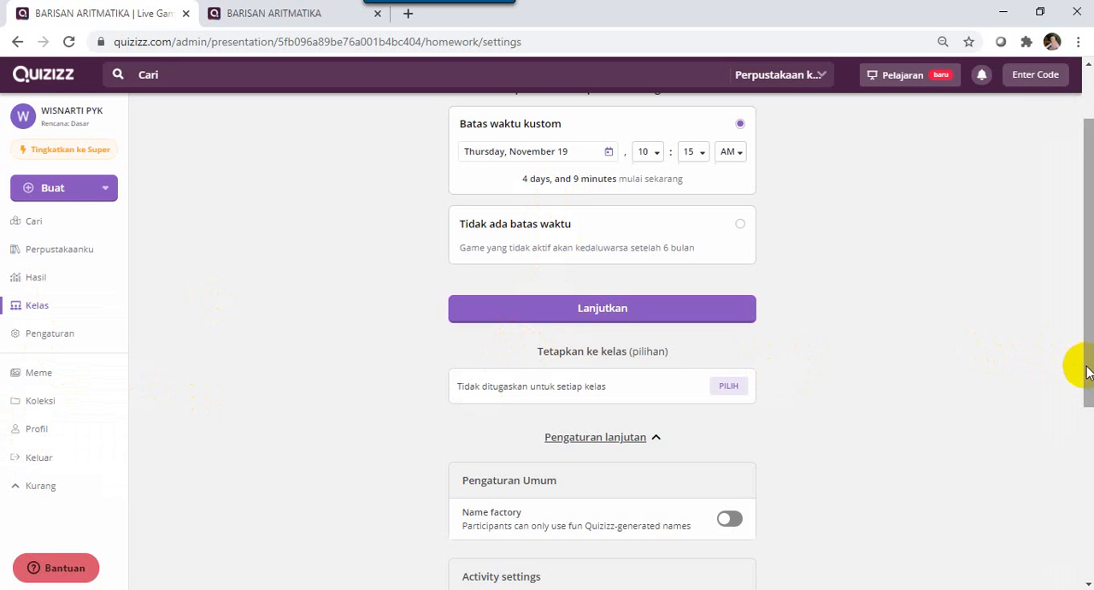
Enable shuffled answer options (Pilihan jawaban diacak) in the activity settings and create the homework assignment.
left_click_drag(1088, 370, 1016, 449)
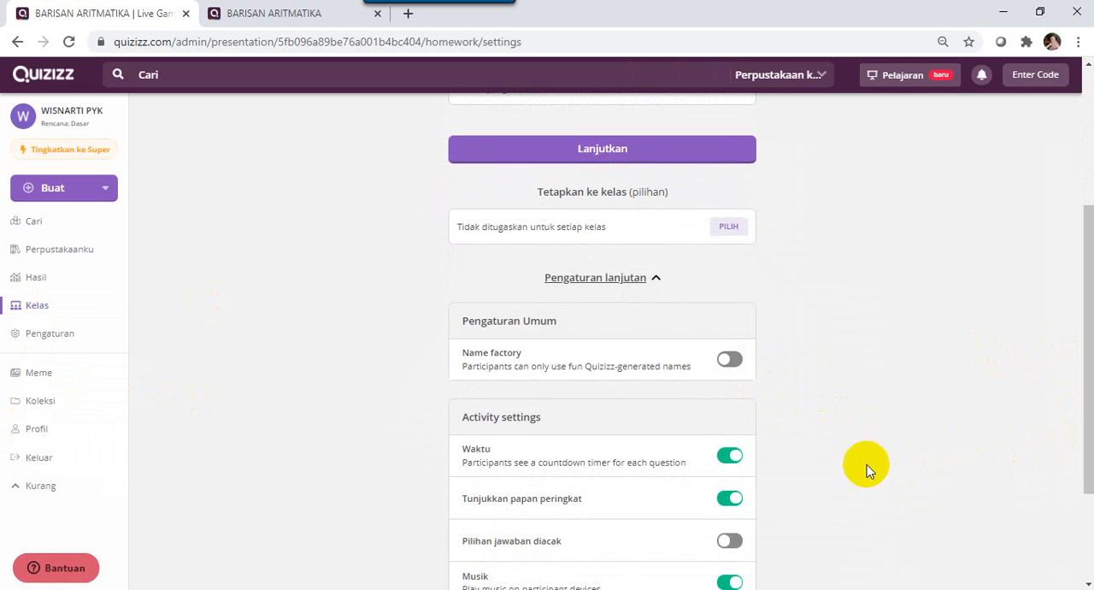
left_click_drag(1082, 380, 1071, 447)
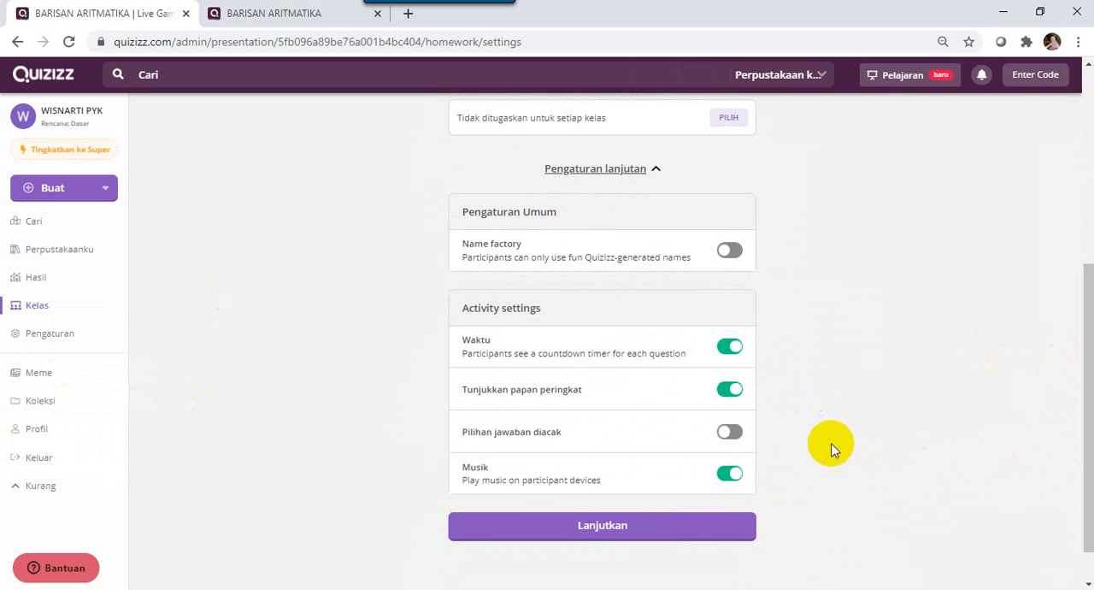
left_click(733, 431)
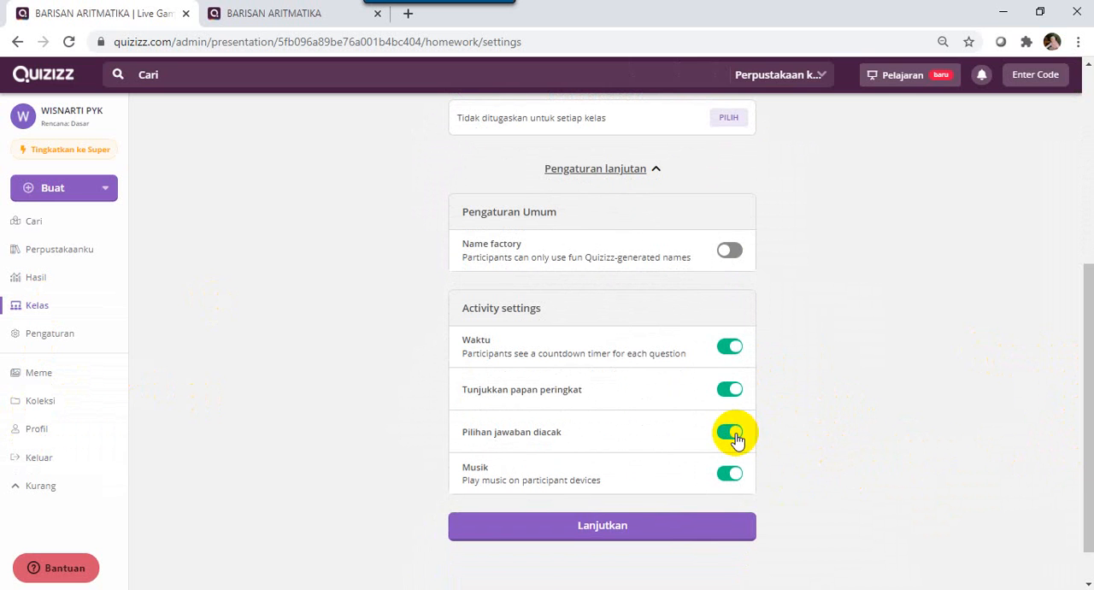
left_click(578, 534)
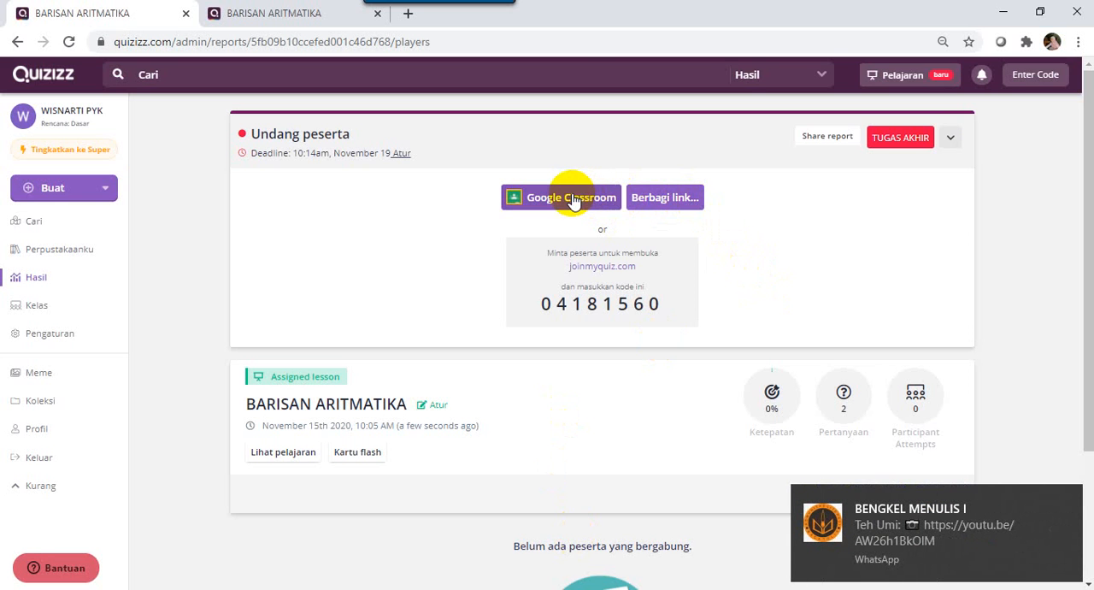
Try sharing the homework through Google Classroom, back out of the account choice, and create the assignment again from its homework settings.
left_click(572, 199)
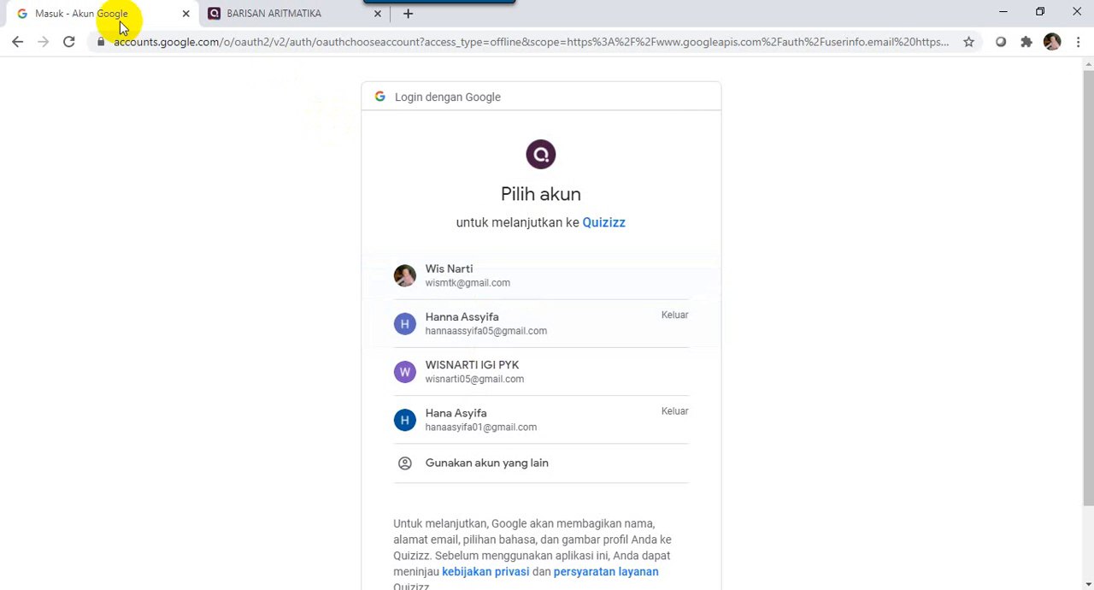
left_click(17, 43)
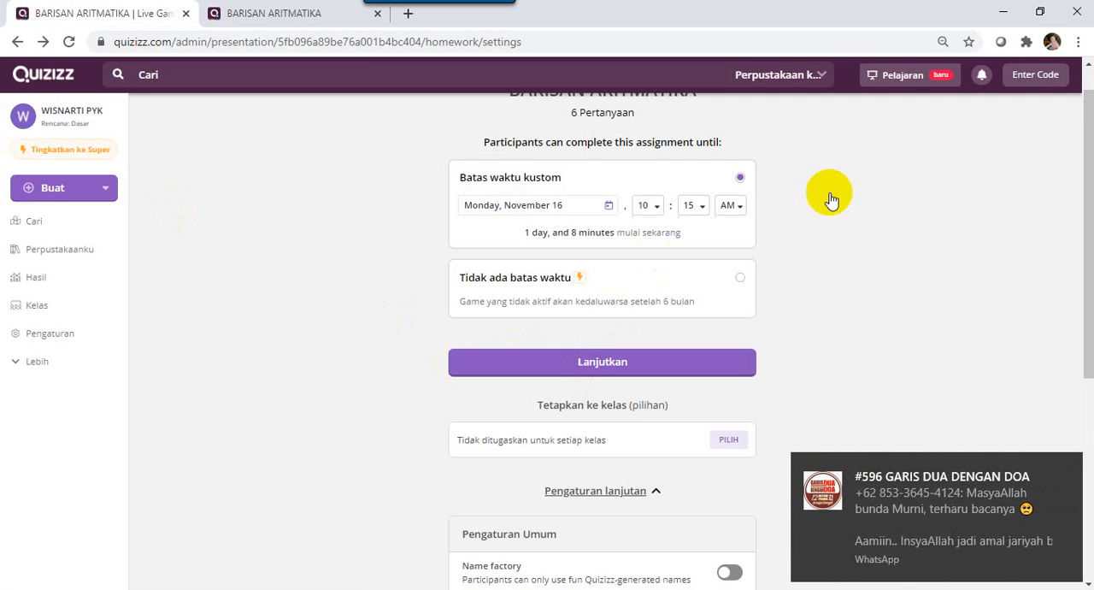
left_click_drag(1075, 244, 1082, 124)
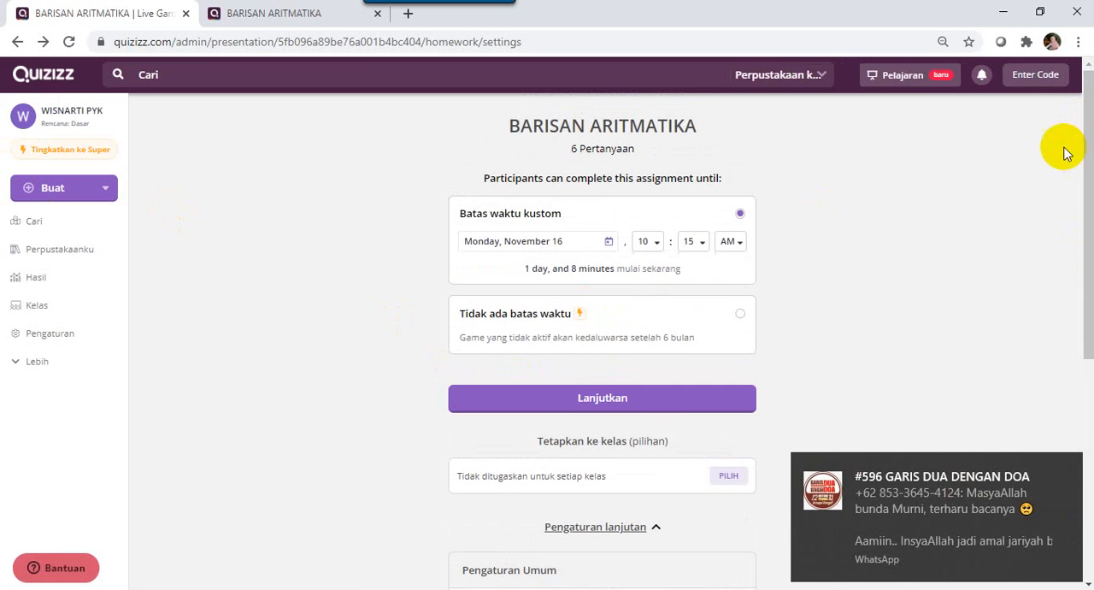
left_click(630, 407)
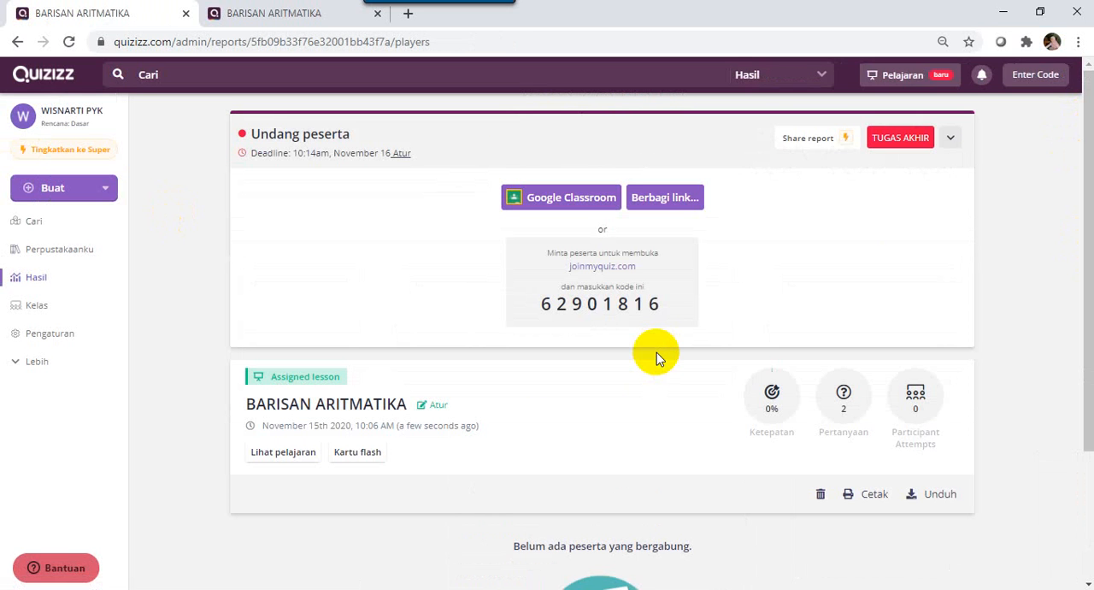
Copy the homework's join link from its link-sharing options and close the WhatsApp window.
left_click(656, 198)
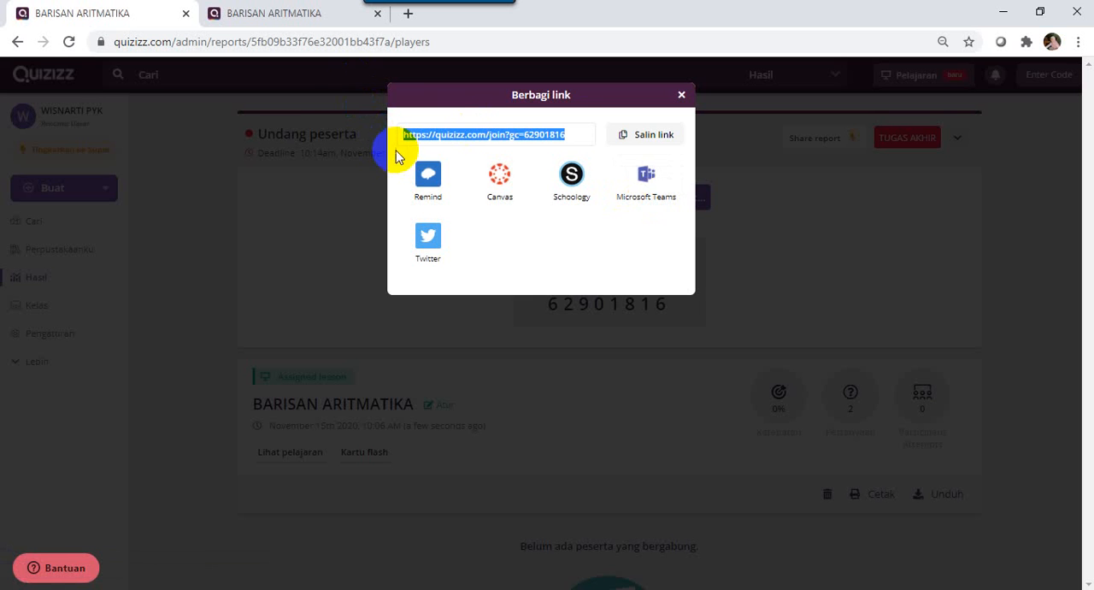
left_click(643, 145)
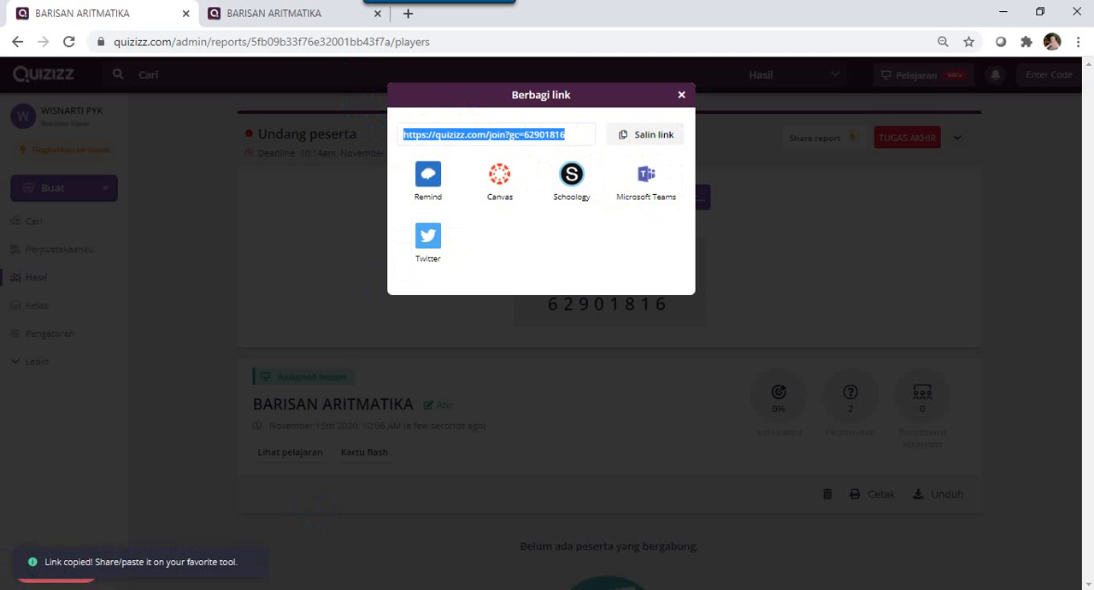
mouse_move(310, 588)
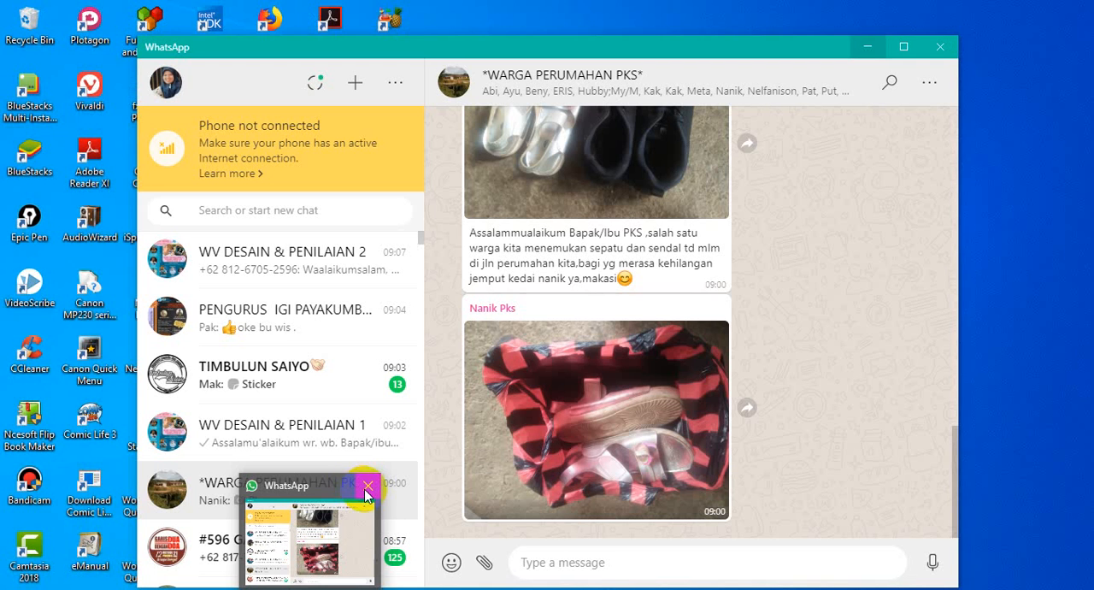
left_click(366, 487)
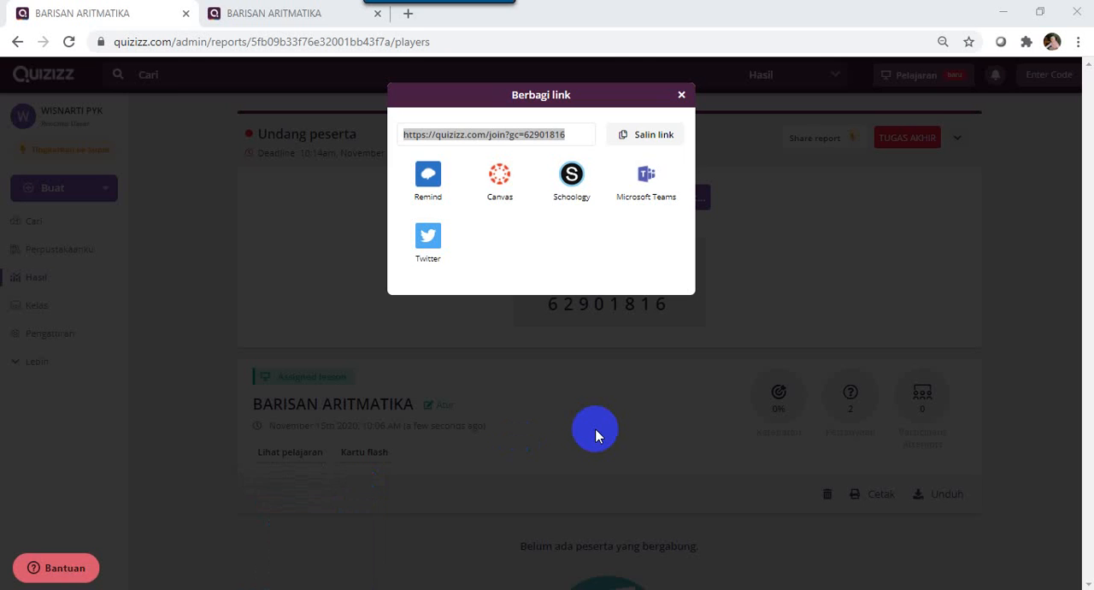